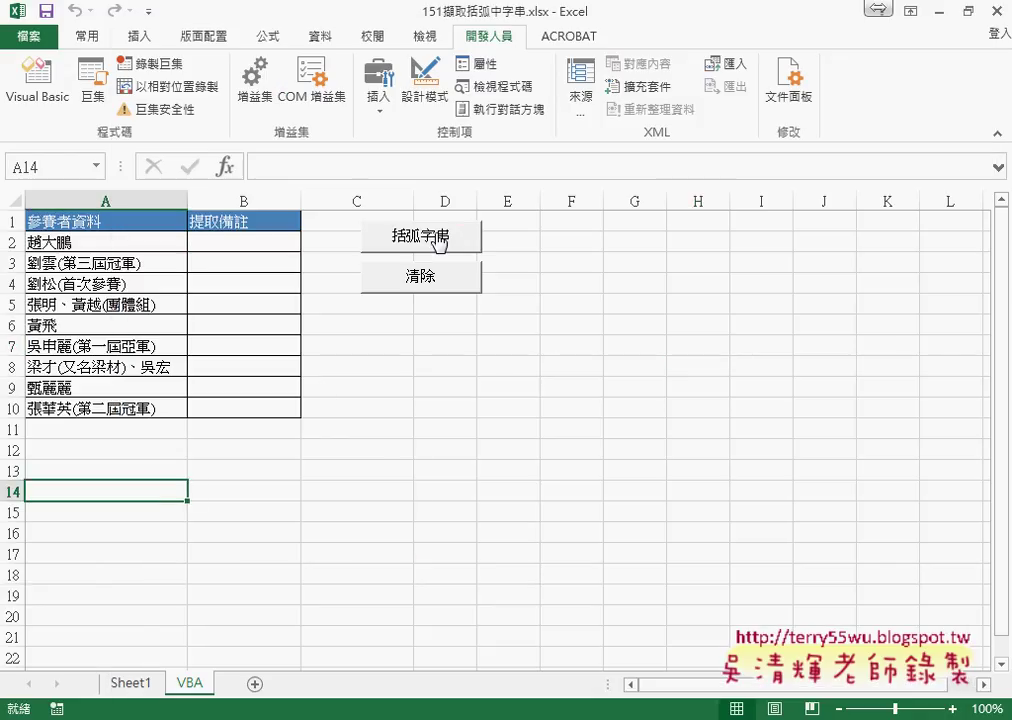
Draw a form button across F2:G2 and assign it the 括弧字串 macro
{"action": "left_click", "coordinate": [377, 102]}
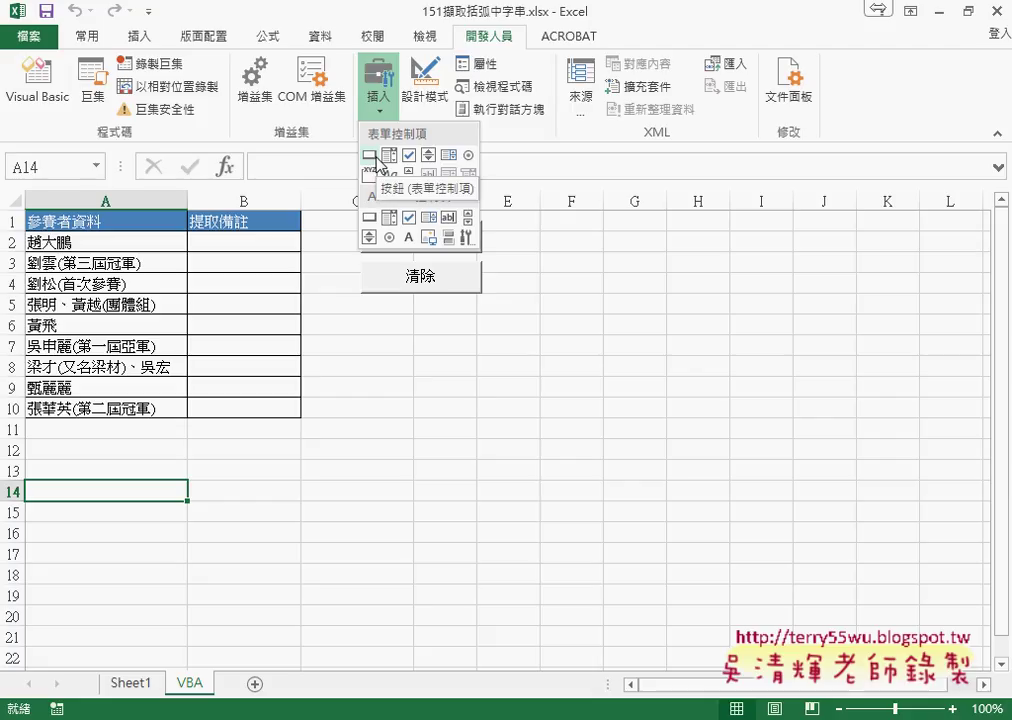
{"action": "left_click", "coordinate": [372, 160]}
{"action": "left_click_drag", "start_coordinate": [533, 222], "coordinate": [675, 257]}
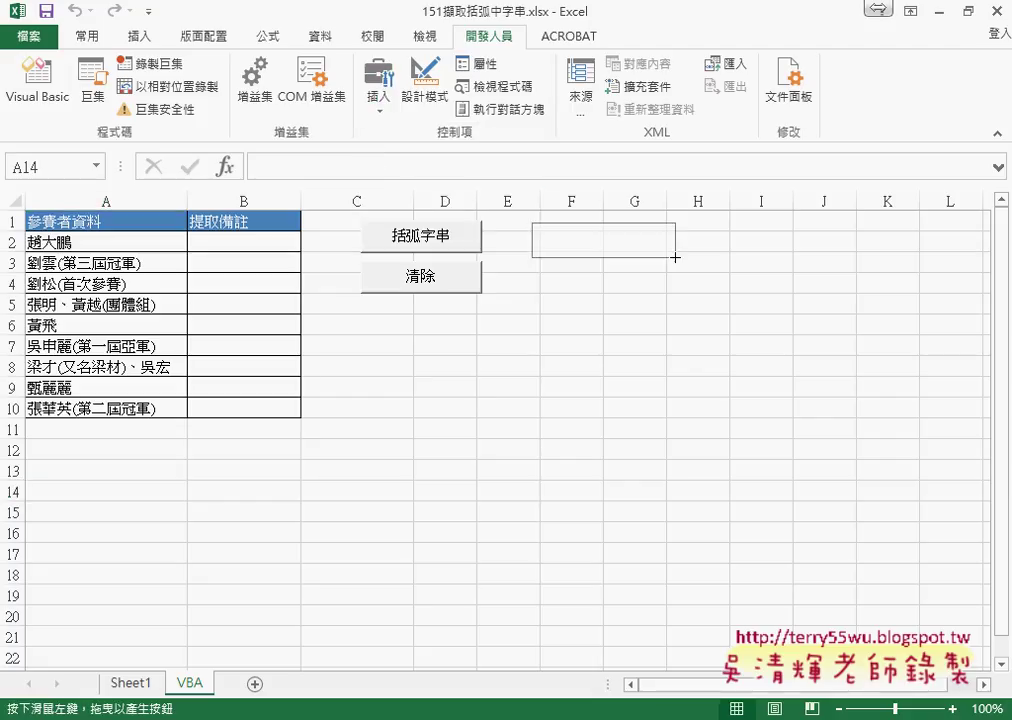
{"action": "left_click", "coordinate": [264, 350]}
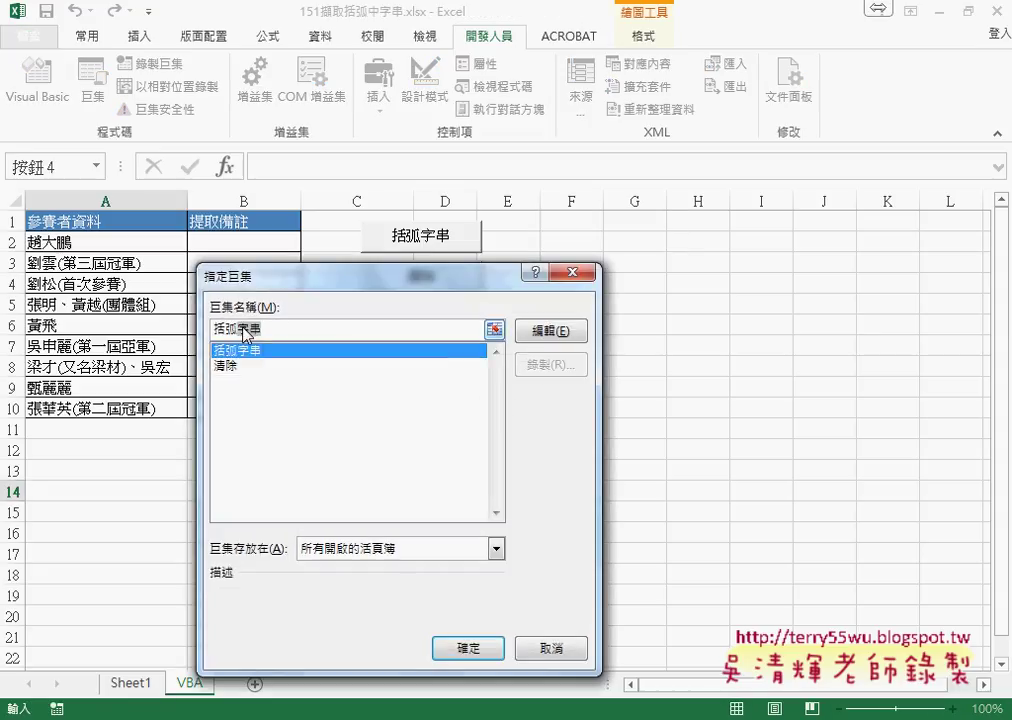
{"action": "double_click", "coordinate": [243, 329]}
{"action": "right_click", "coordinate": [242, 330]}
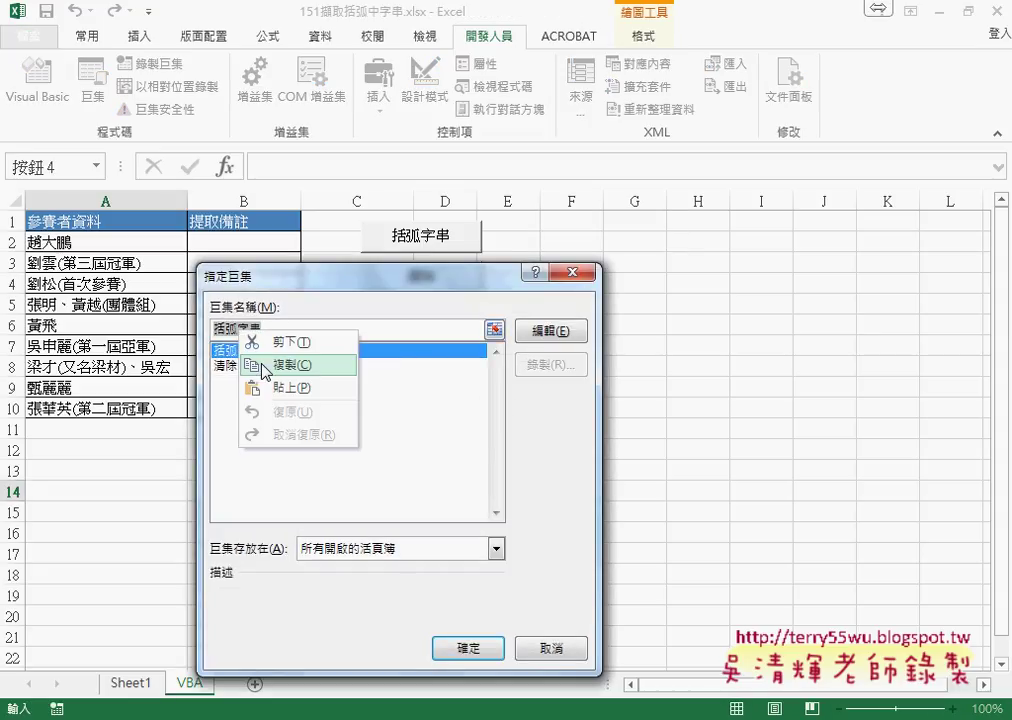
{"action": "left_click", "coordinate": [265, 365]}
{"action": "left_click", "coordinate": [468, 648]}
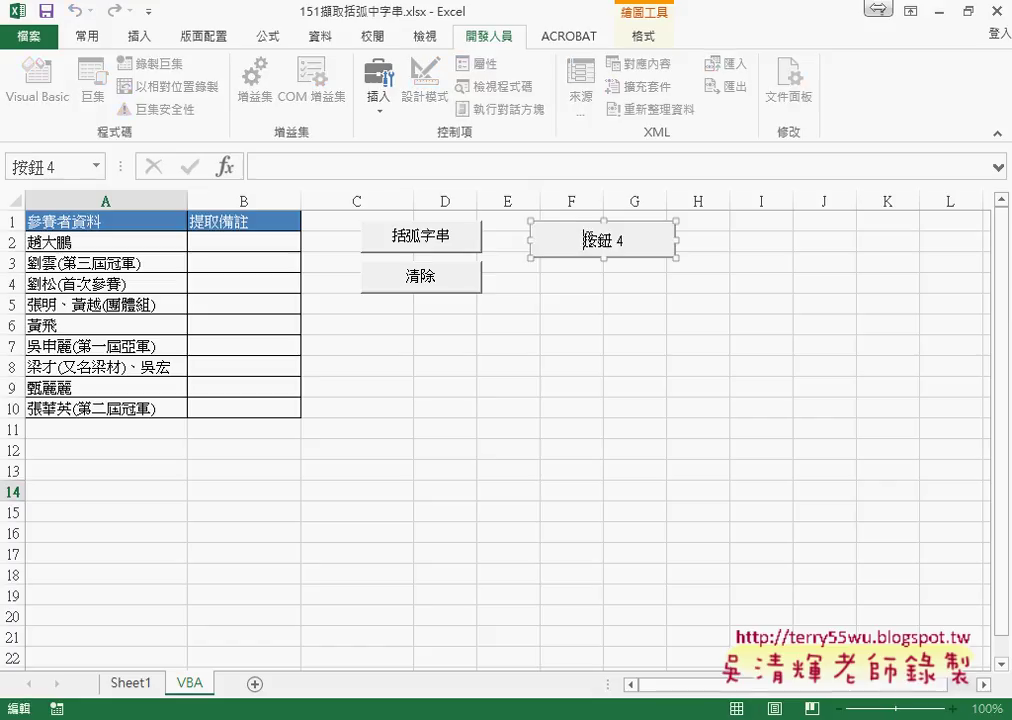
Change the new button's caption to 括弧字串
{"action": "key", "text": "Delete"}
{"action": "key", "text": "Delete"}
{"action": "key", "text": "Delete"}
{"action": "type", "text": "括弧字串"}
{"action": "left_click", "coordinate": [641, 388]}
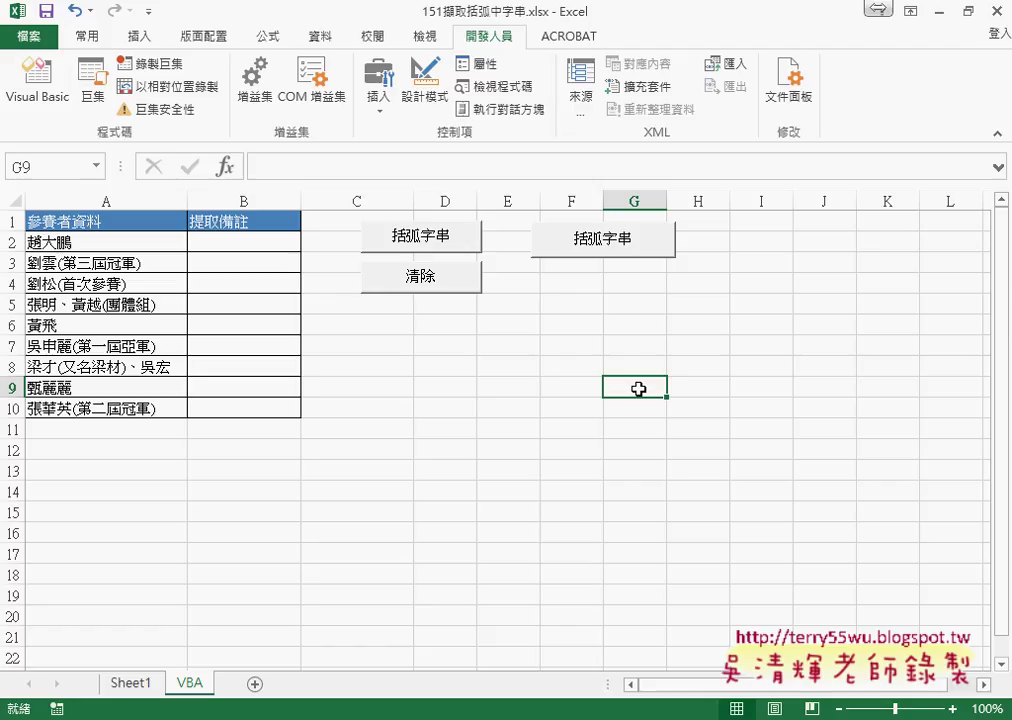
Draw a second form button below the first and dismiss its macro assignment
{"action": "left_click", "coordinate": [375, 100]}
{"action": "left_click", "coordinate": [372, 154]}
{"action": "mouse_move", "coordinate": [534, 265]}
{"action": "left_mouse_down"}
{"action": "mouse_move", "coordinate": [573, 287]}
{"action": "mouse_move", "coordinate": [673, 307]}
{"action": "mouse_move", "coordinate": [669, 298]}
{"action": "left_mouse_up"}
{"action": "left_click", "coordinate": [224, 366]}
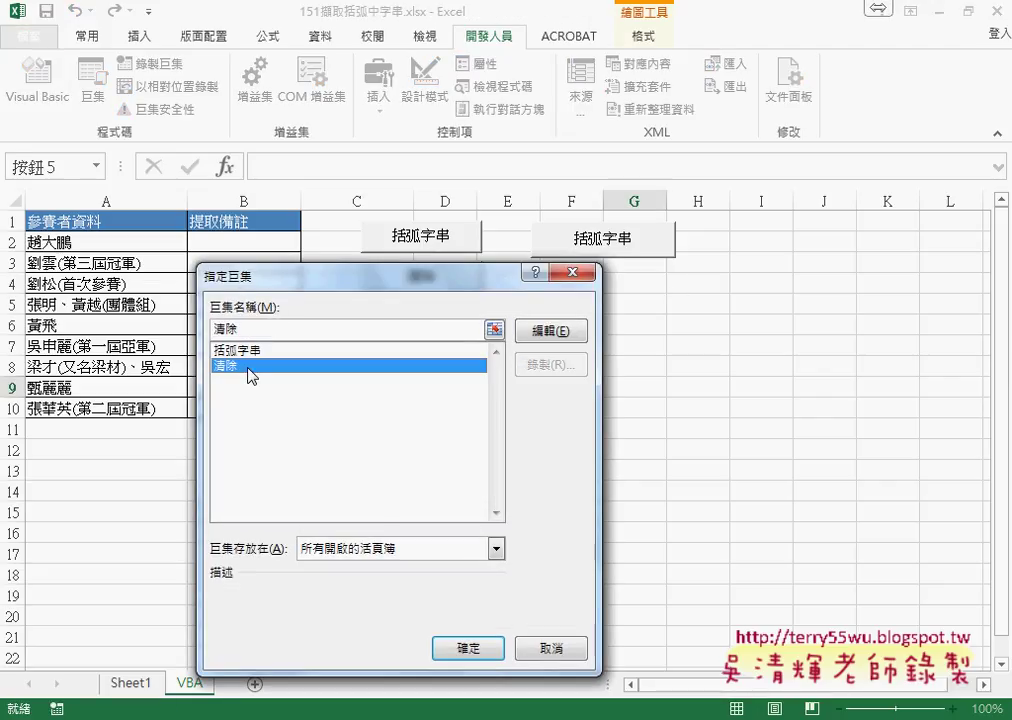
{"action": "key", "text": "Return"}
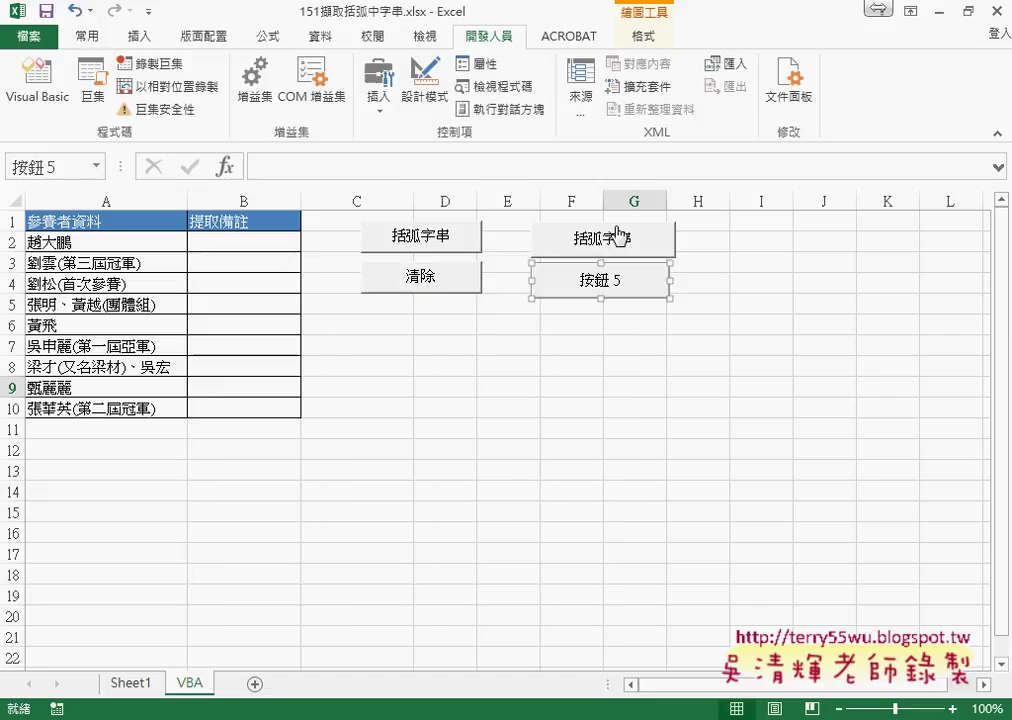
Remove the extra button and copy the 括弧字串 button
{"action": "right_click", "coordinate": [667, 292]}
{"action": "left_click", "coordinate": [680, 296]}
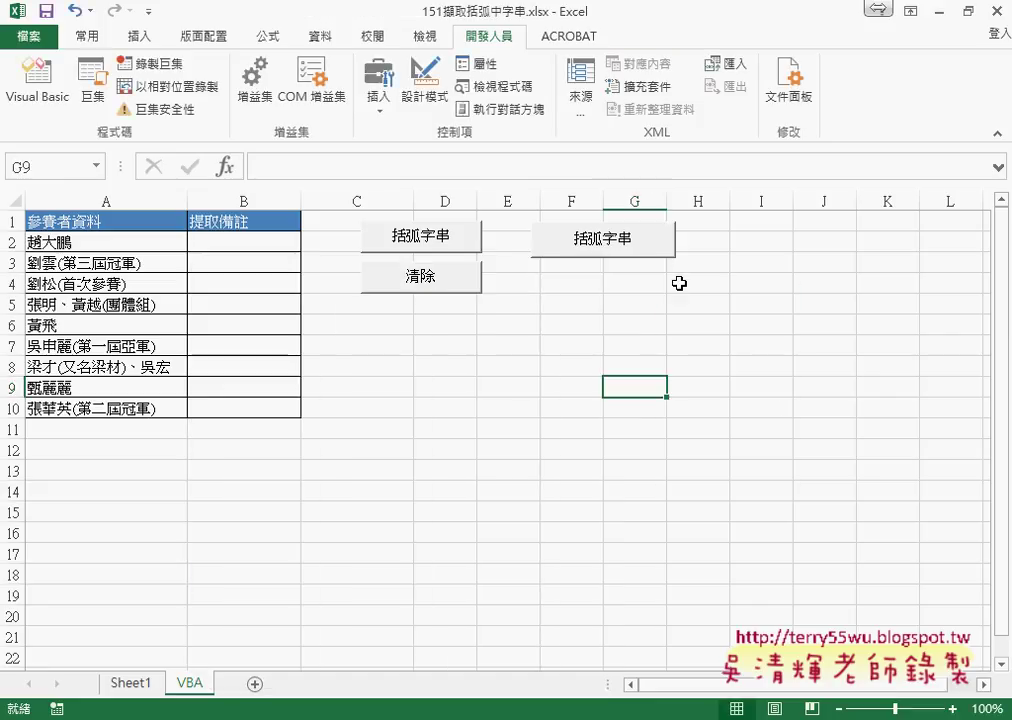
{"action": "right_click", "coordinate": [625, 254]}
{"action": "left_click", "coordinate": [660, 285]}
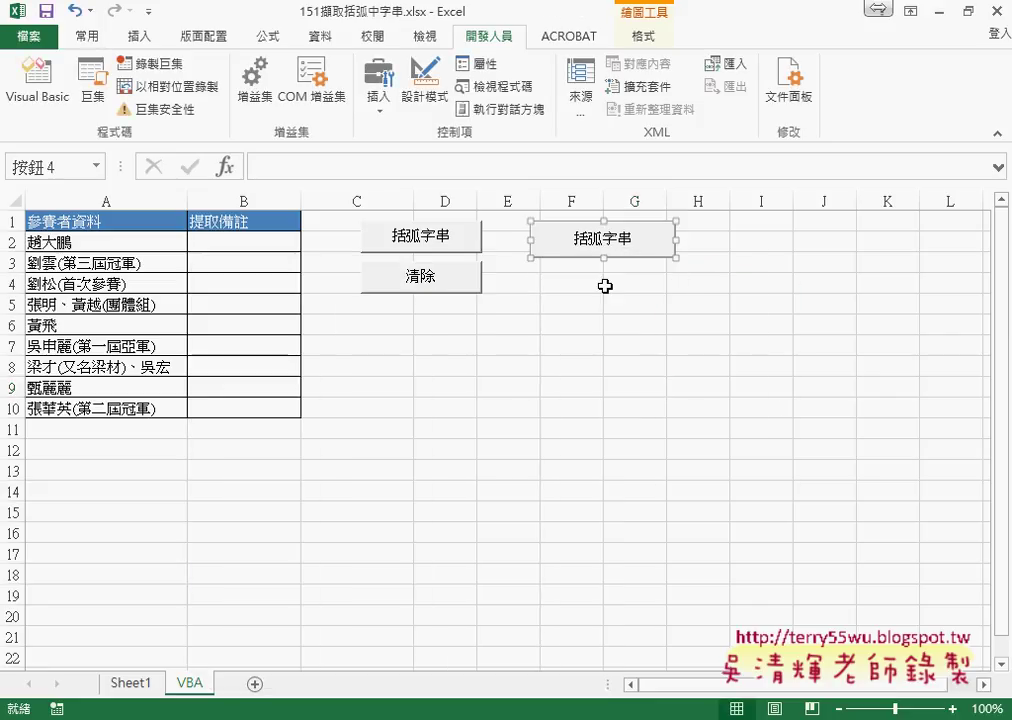
Paste the copied button at E4 and line it up under the 括弧字串 button
{"action": "left_click", "coordinate": [534, 286]}
{"action": "right_click", "coordinate": [534, 286]}
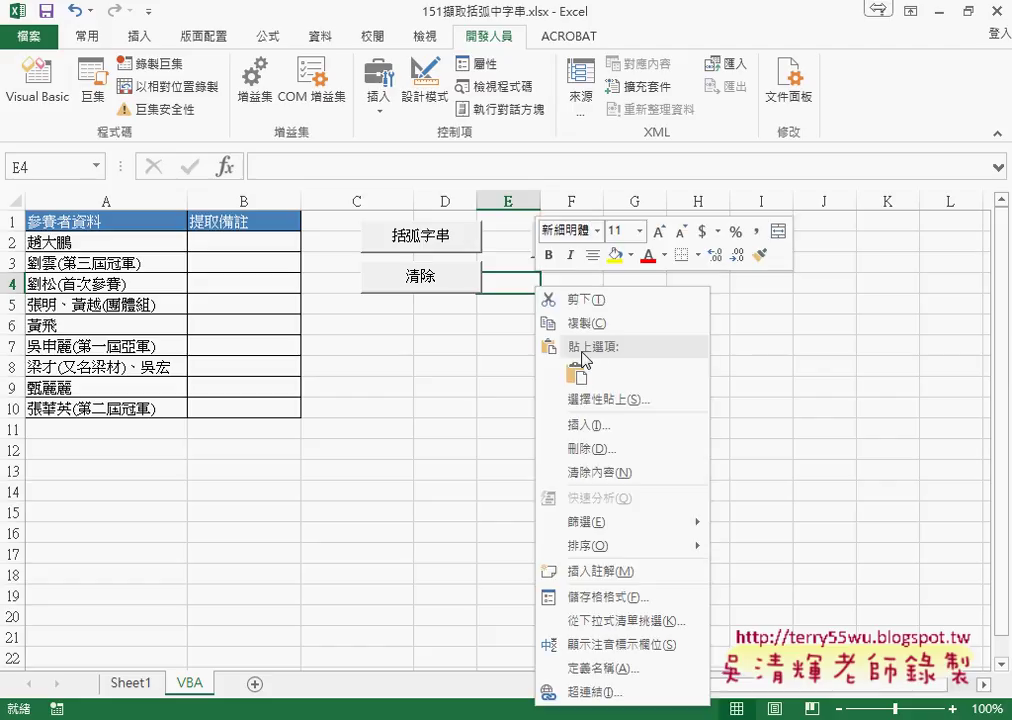
{"action": "left_click", "coordinate": [581, 340]}
{"action": "left_click_drag", "start_coordinate": [588, 295], "coordinate": [592, 278]}
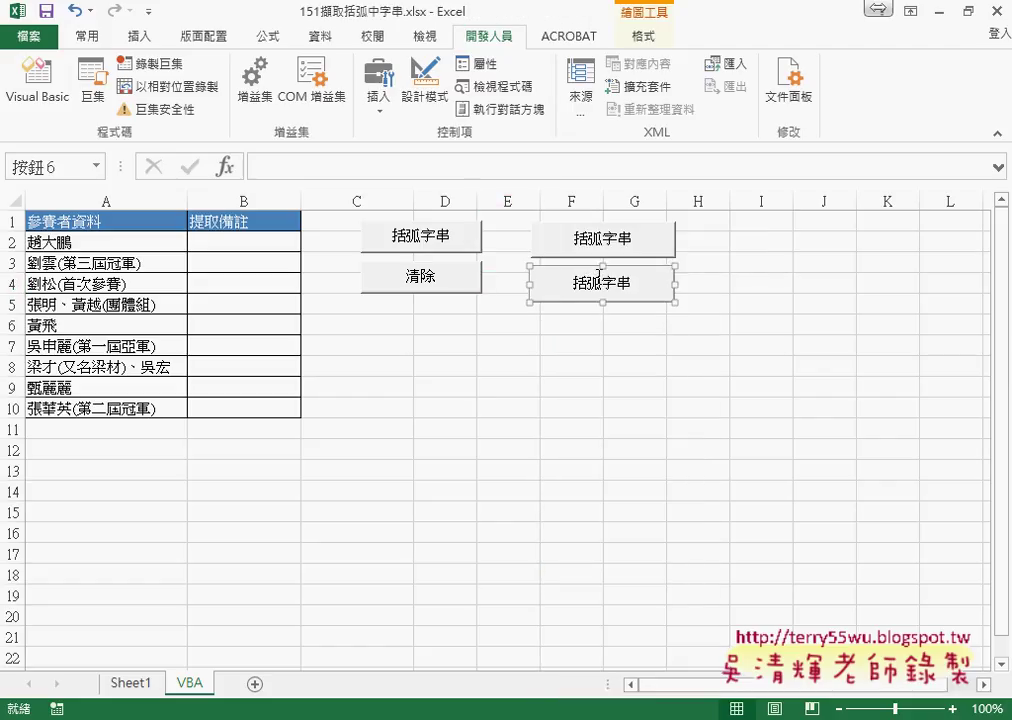
{"action": "left_click_drag", "start_coordinate": [591, 273], "coordinate": [591, 268]}
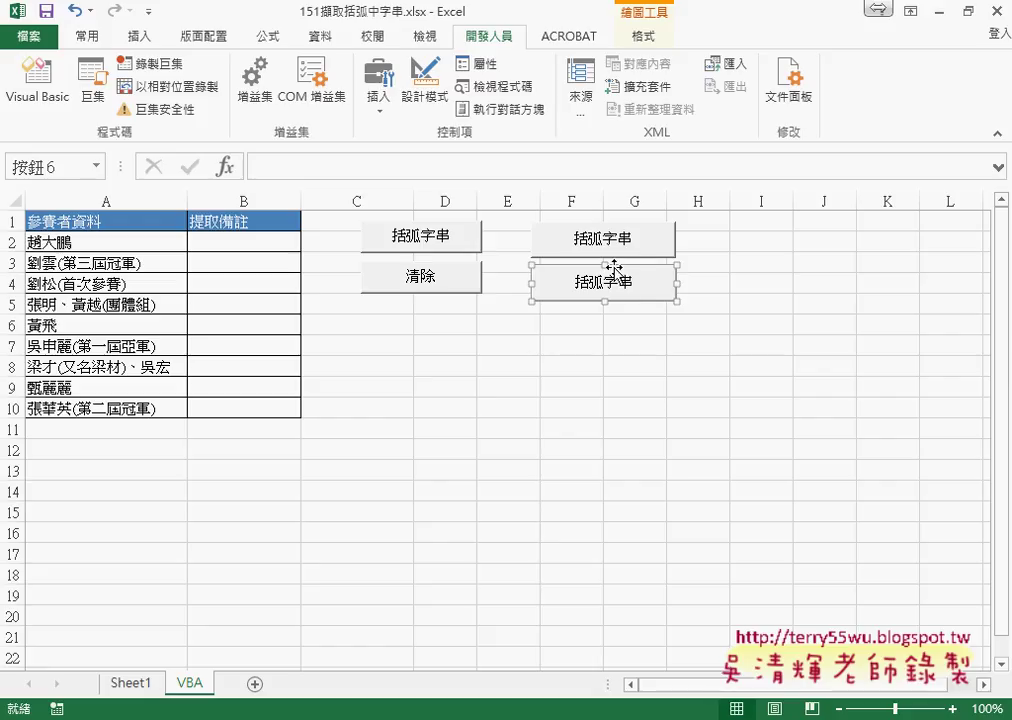
Assign the pasted button the 清除 macro and caption it 清除
{"action": "right_click", "coordinate": [613, 268]}
{"action": "left_click", "coordinate": [650, 434]}
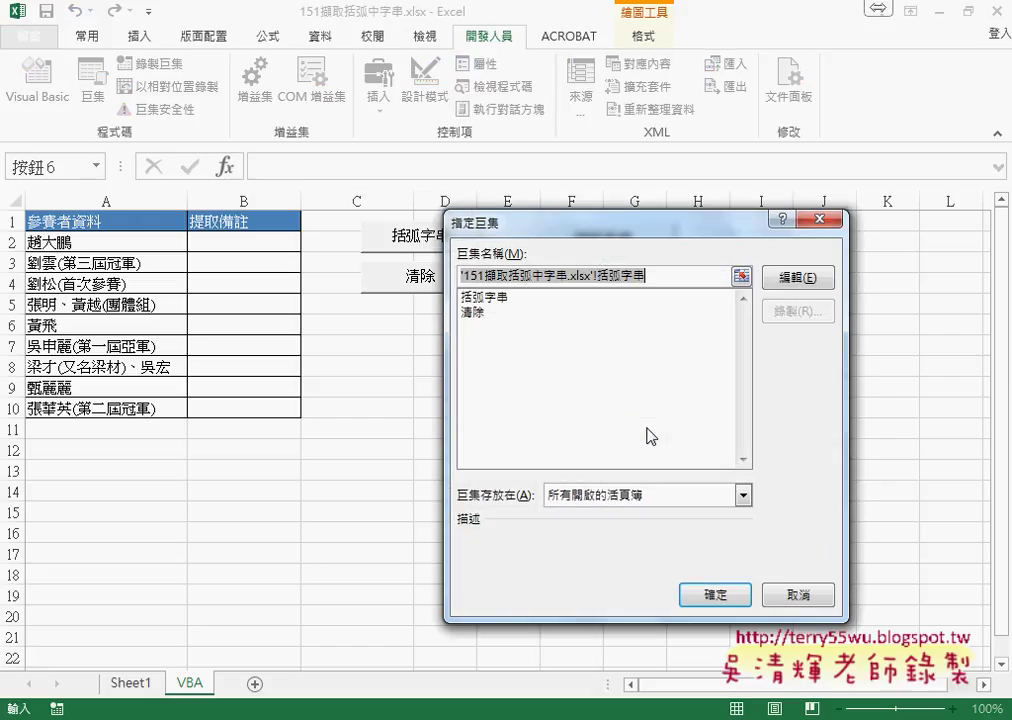
{"action": "left_click", "coordinate": [472, 312]}
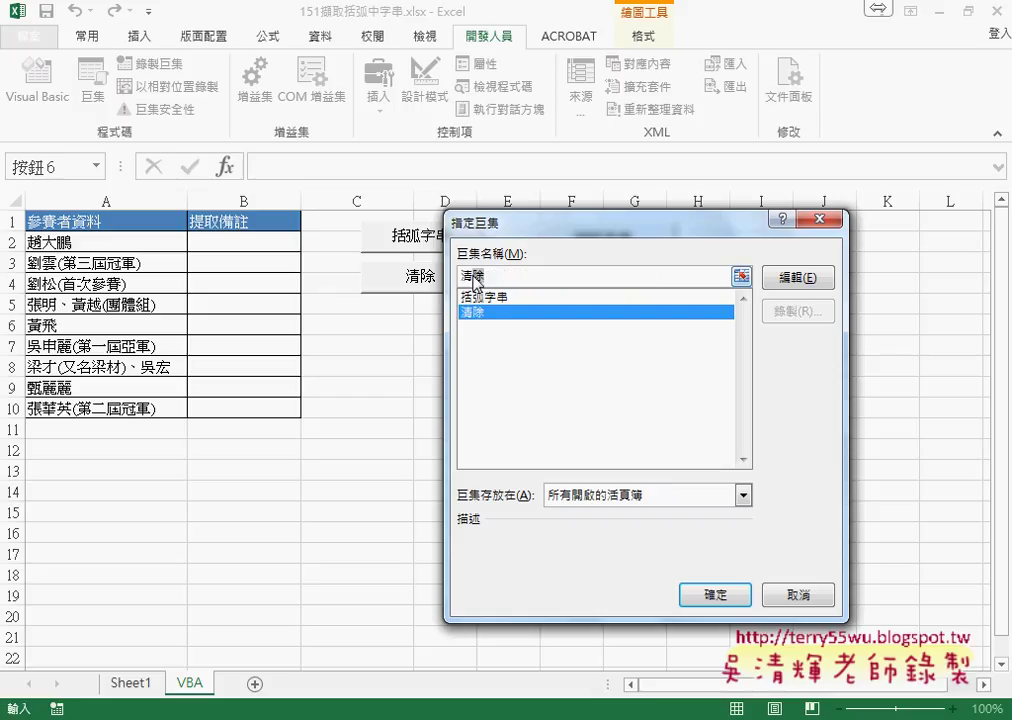
{"action": "left_click", "coordinate": [726, 598]}
{"action": "left_click", "coordinate": [579, 286]}
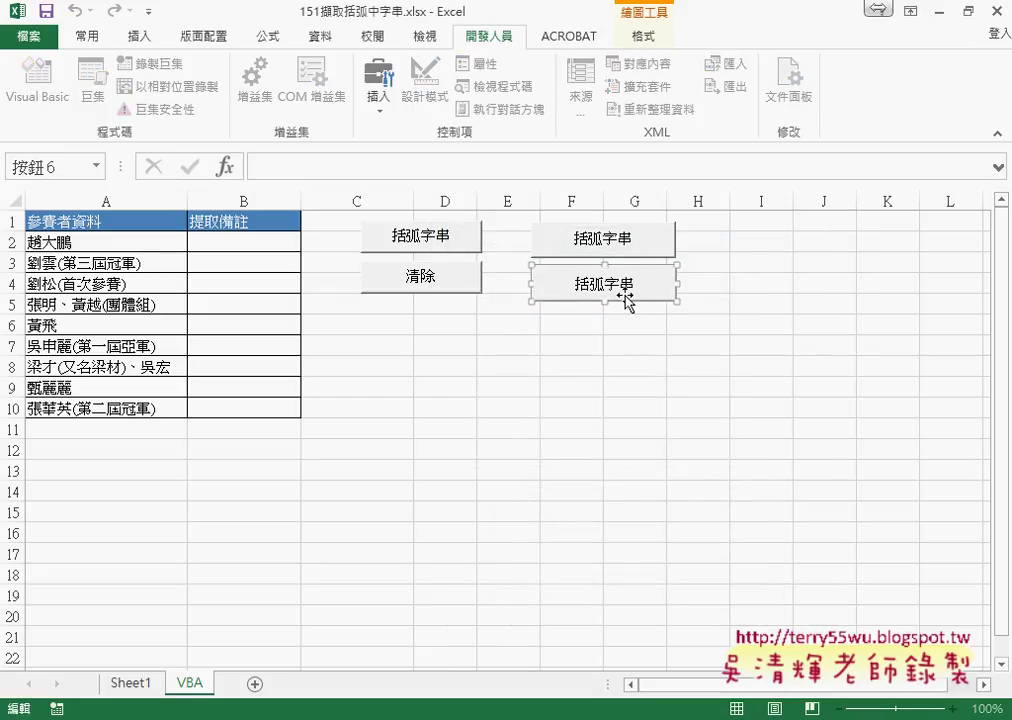
{"action": "key", "text": "Delete"}
{"action": "key", "text": "Delete"}
{"action": "key", "text": "Delete"}
{"action": "type", "text": "清除"}
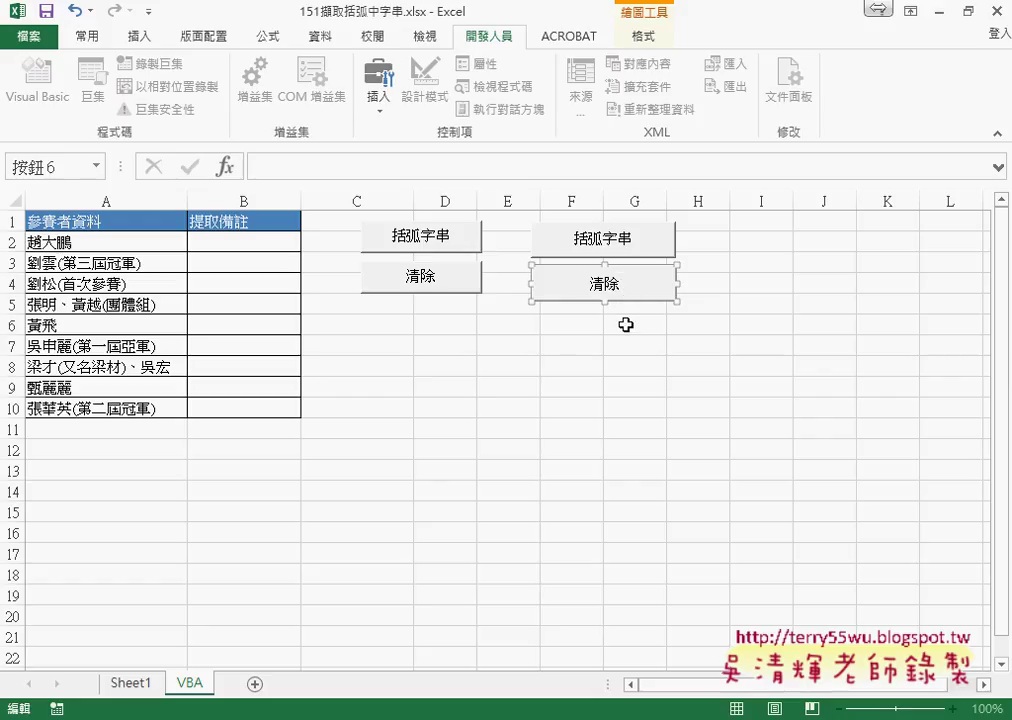
{"action": "left_click", "coordinate": [634, 387]}
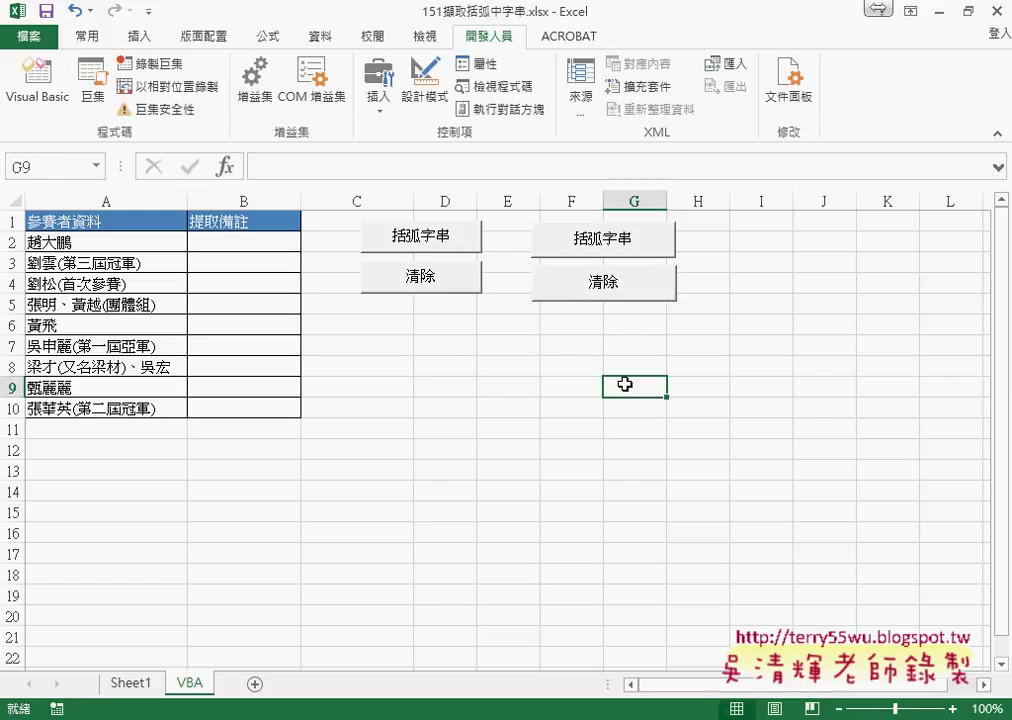
Nudge the 清除 button into place below the 括弧字串 button
{"action": "right_click", "coordinate": [592, 287]}
{"action": "left_click", "coordinate": [576, 265]}
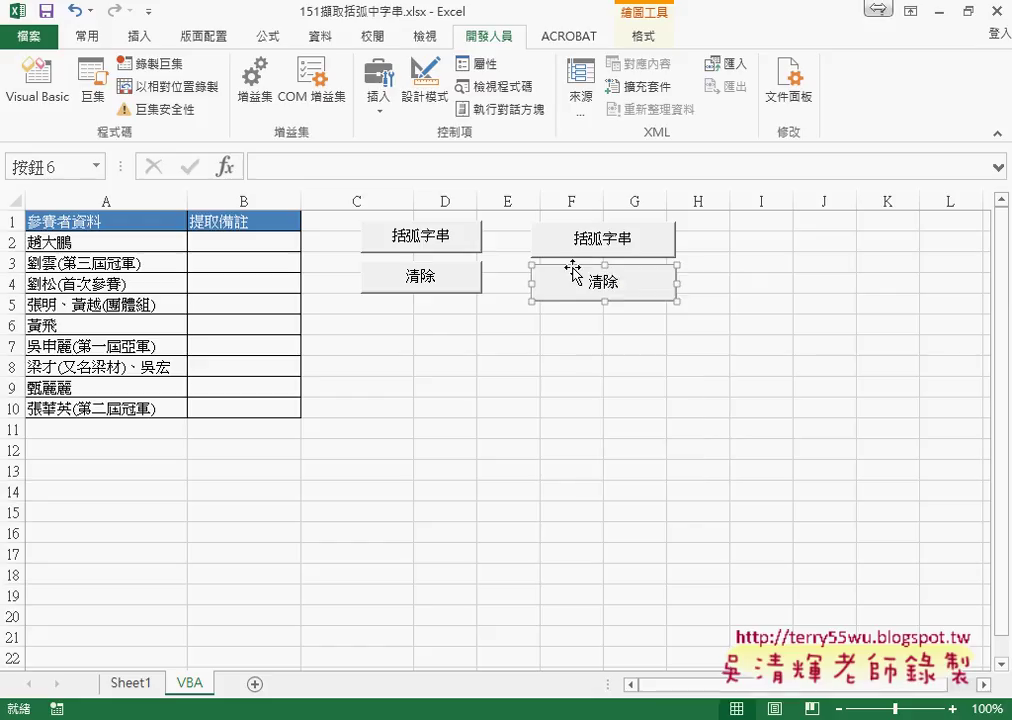
{"action": "left_click_drag", "start_coordinate": [576, 265], "coordinate": [575, 270]}
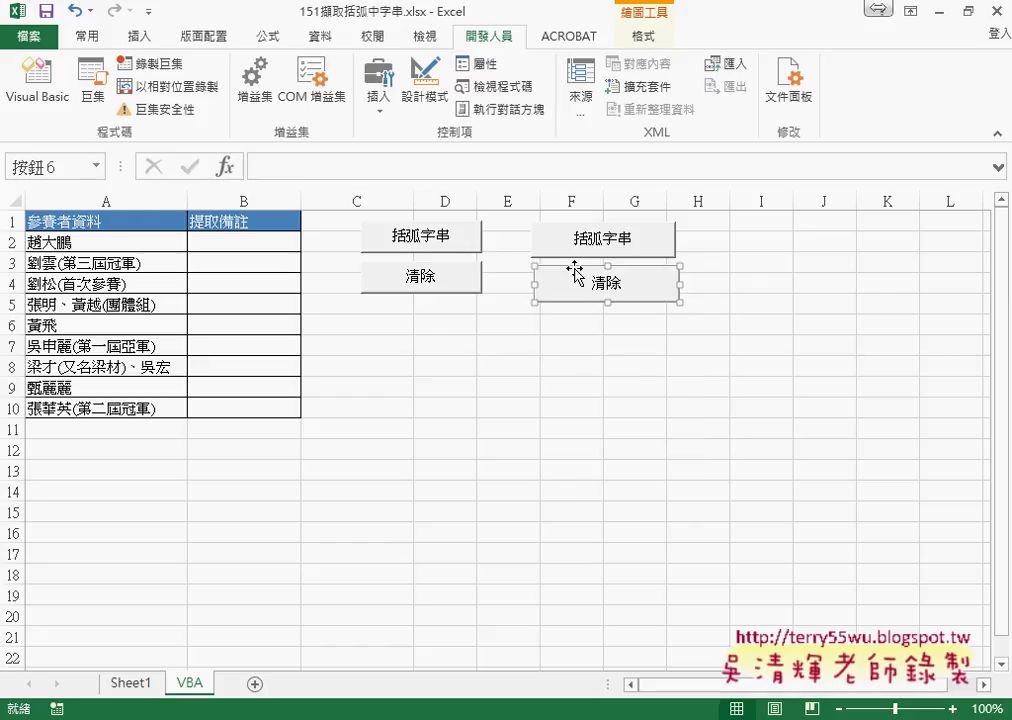
{"action": "left_click", "coordinate": [607, 404]}
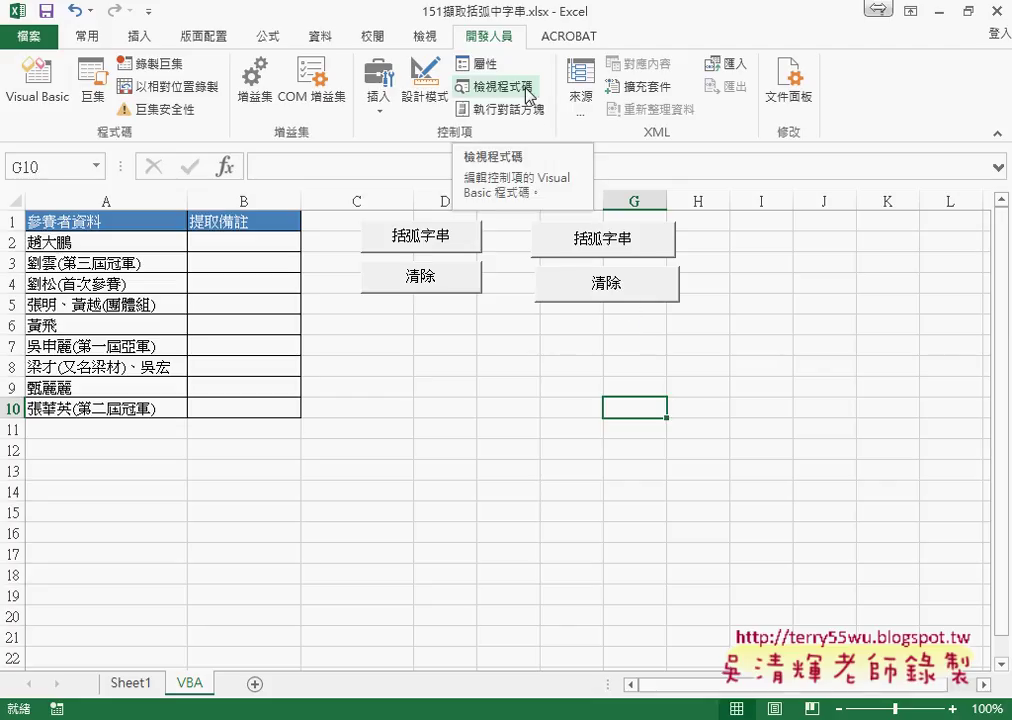
Select both buttons and apply Align Left from the Drawing Tools Format alignment options
{"action": "left_click", "coordinate": [619, 240], "text": "ctrl"}
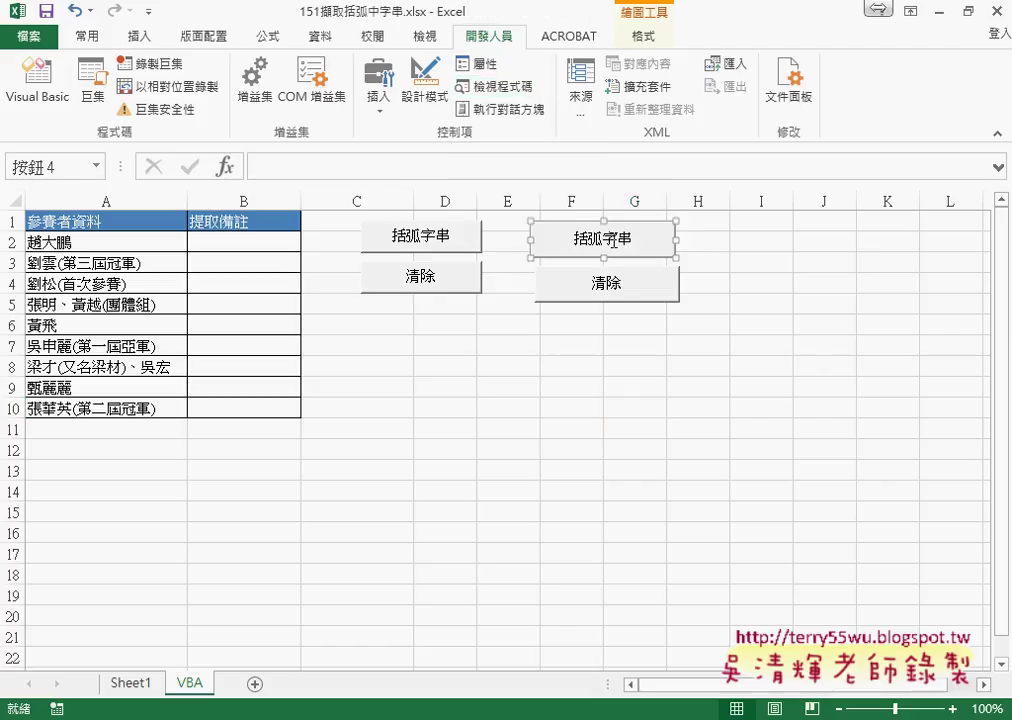
{"action": "left_click", "coordinate": [606, 289], "text": "ctrl"}
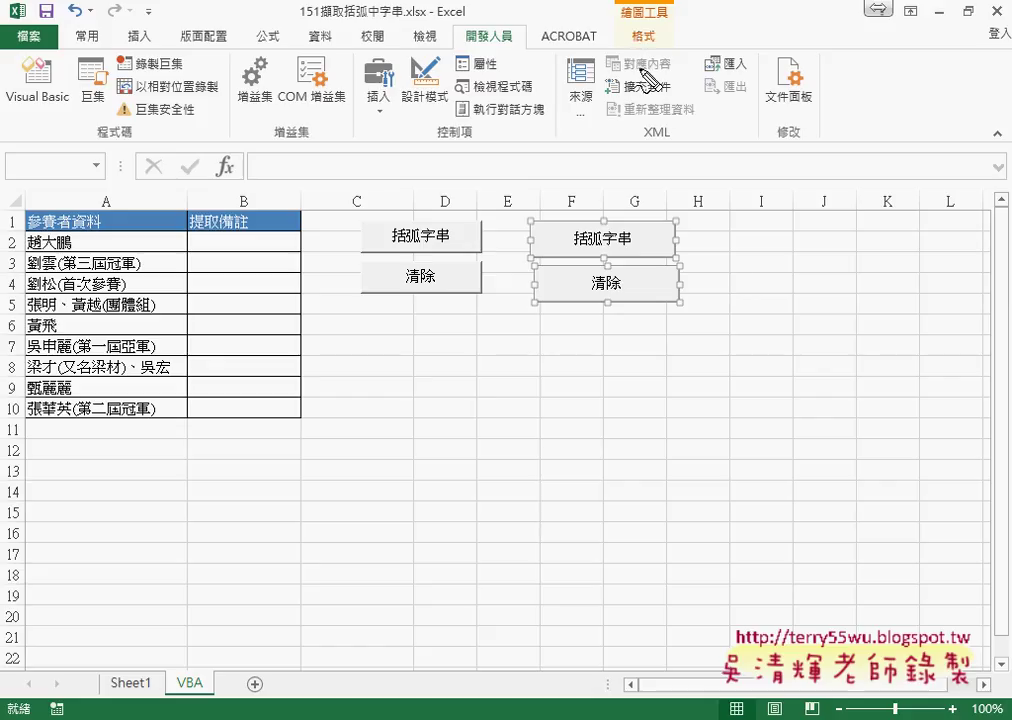
{"action": "mouse_move", "coordinate": [612, 40]}
{"action": "left_mouse_down"}
{"action": "mouse_move", "coordinate": [680, 27]}
{"action": "mouse_move", "coordinate": [662, 78]}
{"action": "left_mouse_up"}
{"action": "mouse_move", "coordinate": [760, 178]}
{"action": "left_mouse_down"}
{"action": "mouse_move", "coordinate": [674, 80]}
{"action": "mouse_move", "coordinate": [720, 82]}
{"action": "left_mouse_up"}
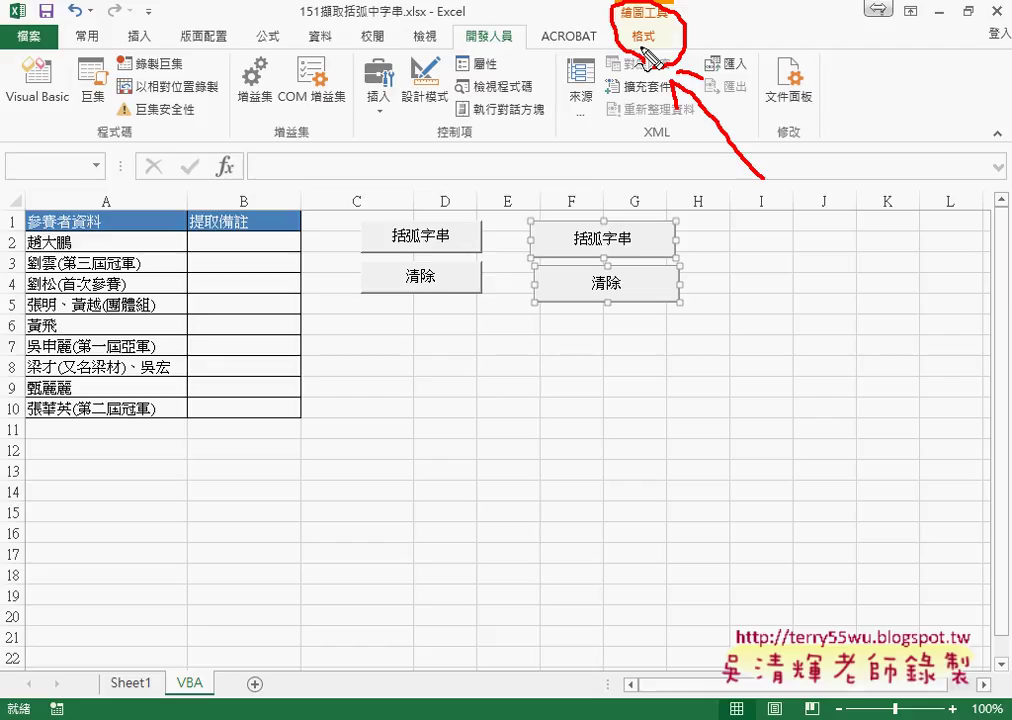
{"action": "key", "text": "Escape"}
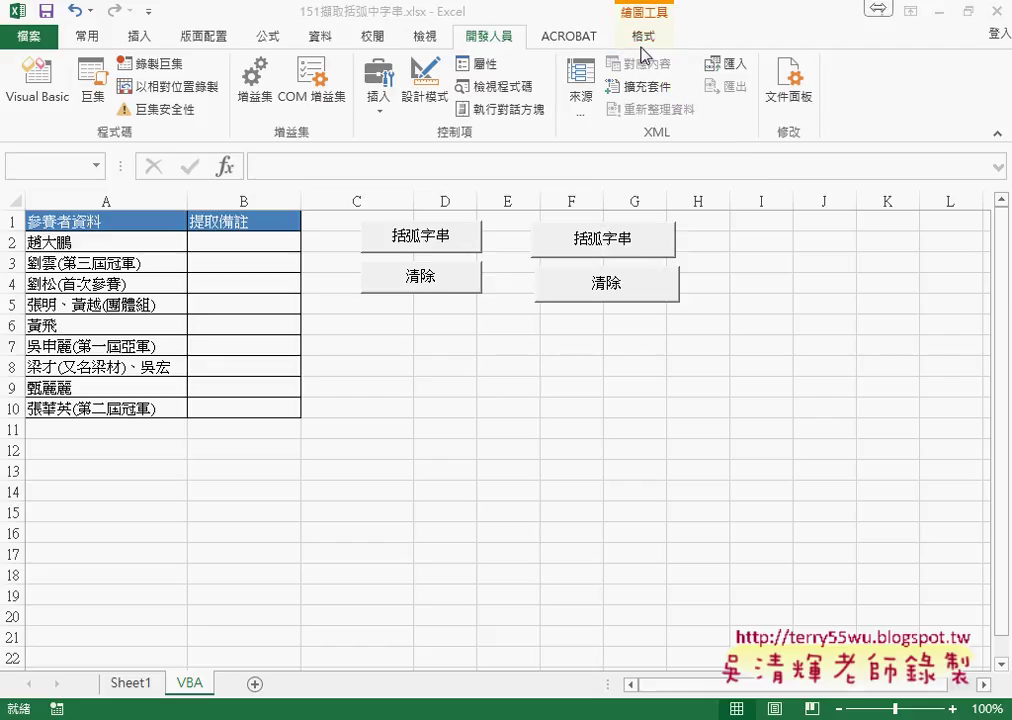
{"action": "left_click", "coordinate": [643, 40]}
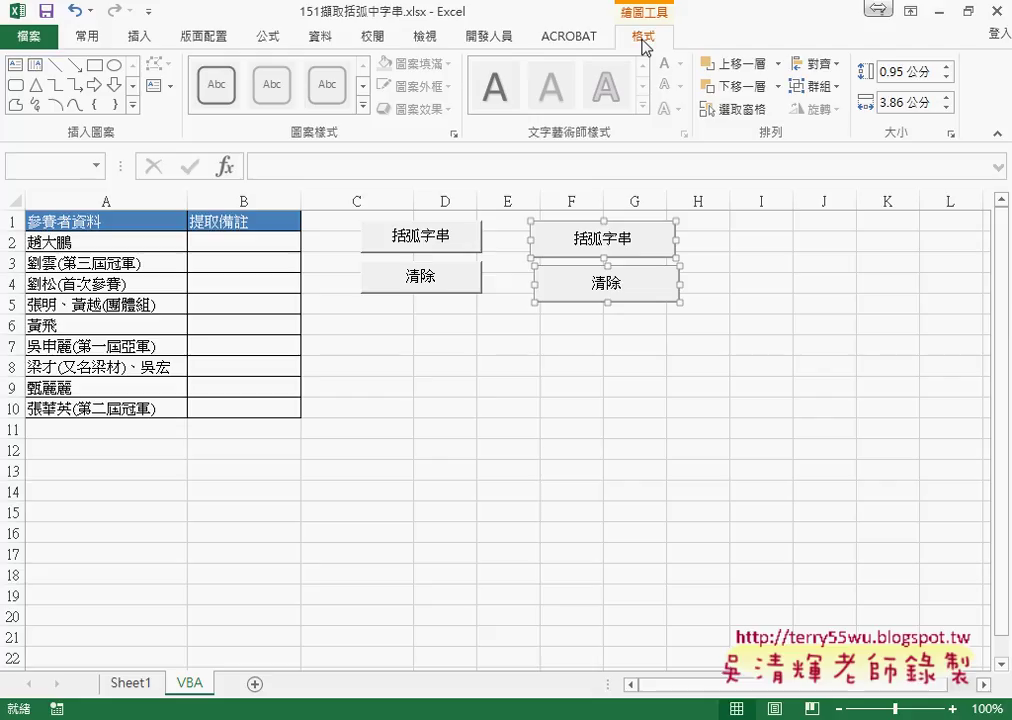
{"action": "left_click", "coordinate": [820, 64]}
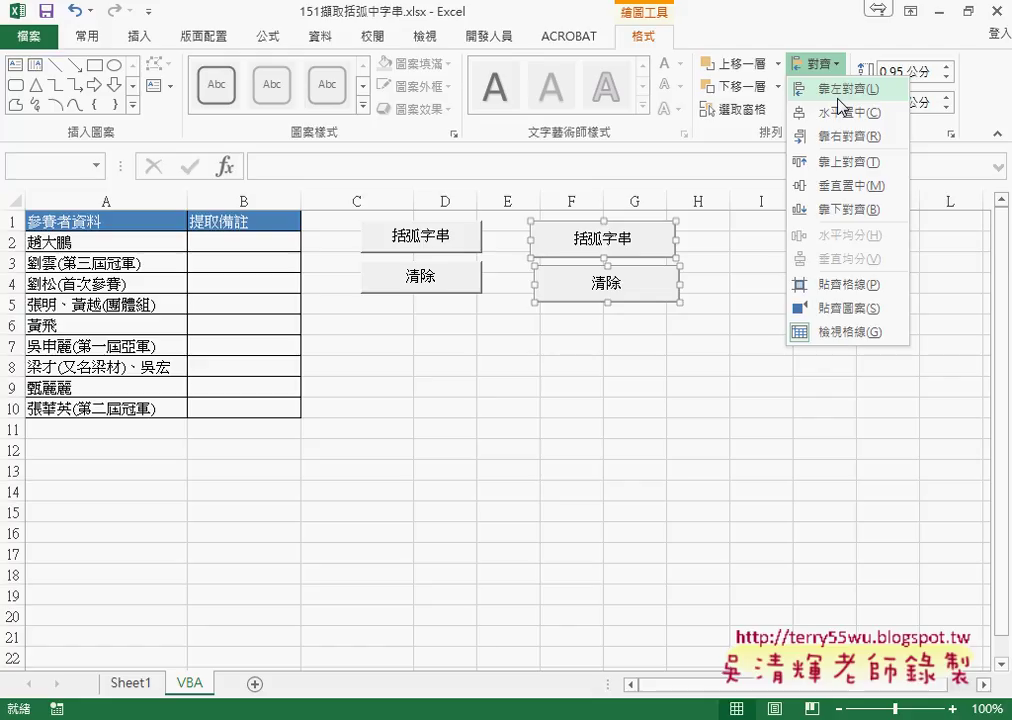
{"action": "left_click", "coordinate": [838, 96]}
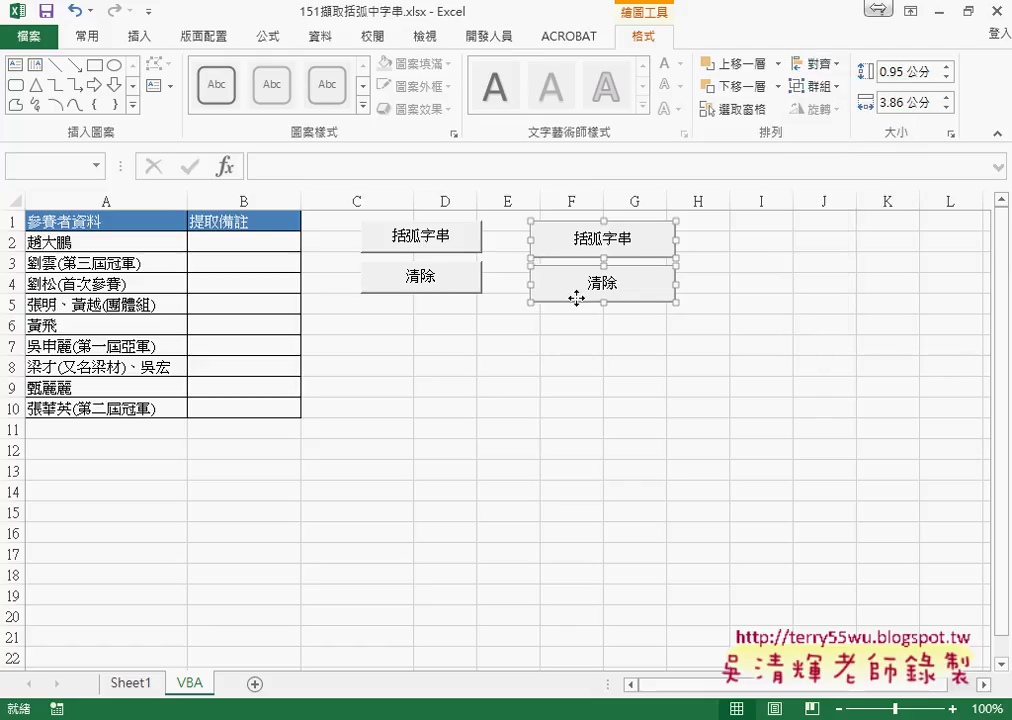
{"action": "left_click", "coordinate": [594, 345]}
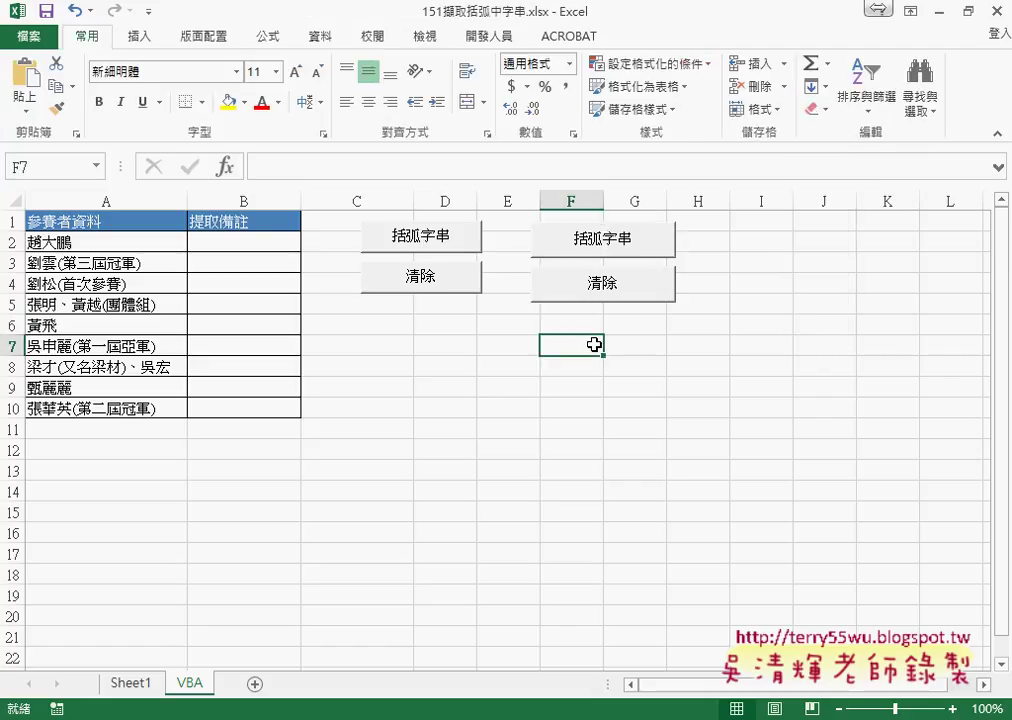
Delete the original 括弧字串 and 清除 buttons in columns C–D
{"action": "left_click", "coordinate": [462, 245], "text": "ctrl"}
{"action": "left_click", "coordinate": [460, 273], "text": "ctrl"}
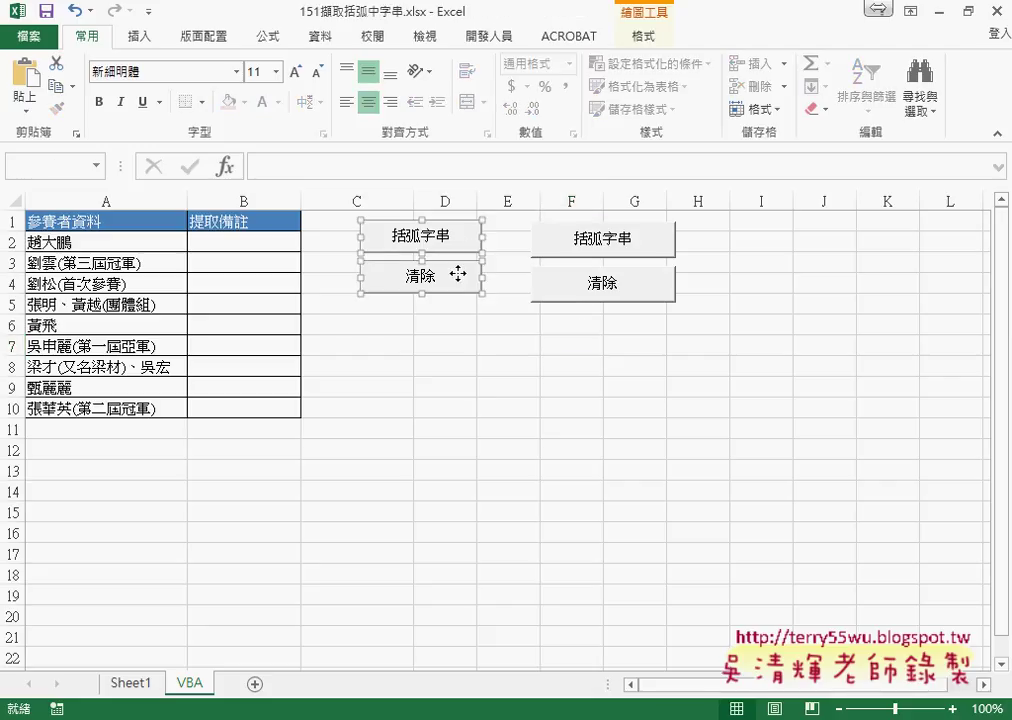
{"action": "key", "text": "Delete"}
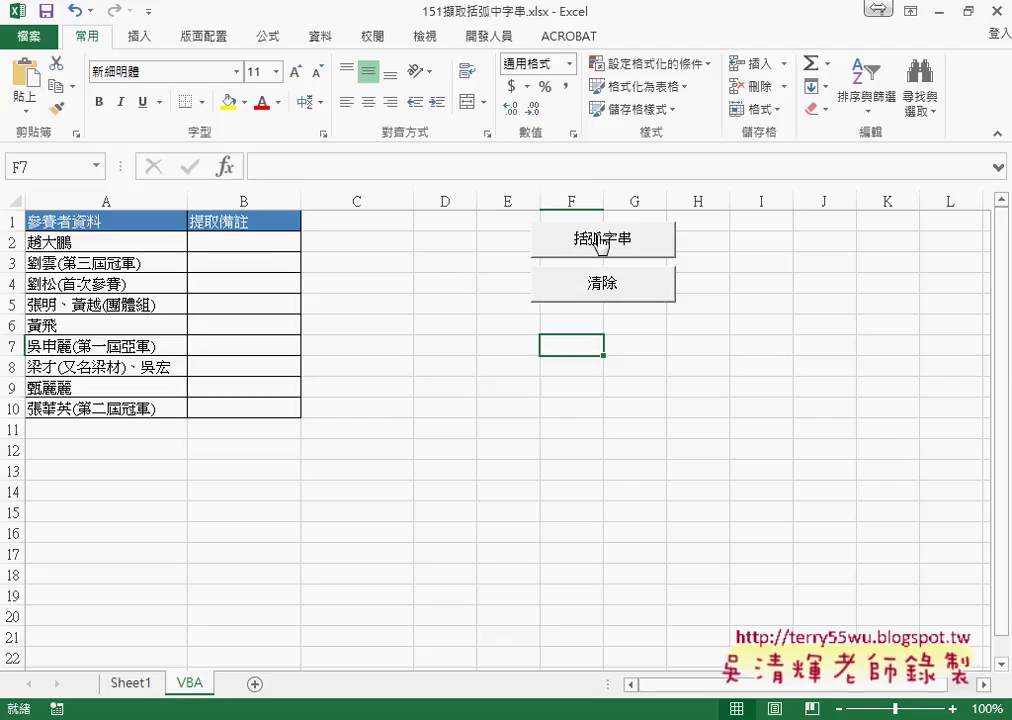
Move the aligned 括弧字串 and 清除 buttons left into columns C–D
{"action": "left_click", "coordinate": [596, 289], "text": "ctrl"}
{"action": "left_click", "coordinate": [592, 236], "text": "ctrl"}
{"action": "left_click_drag", "start_coordinate": [592, 236], "coordinate": [365, 234]}
{"action": "left_click", "coordinate": [524, 402]}
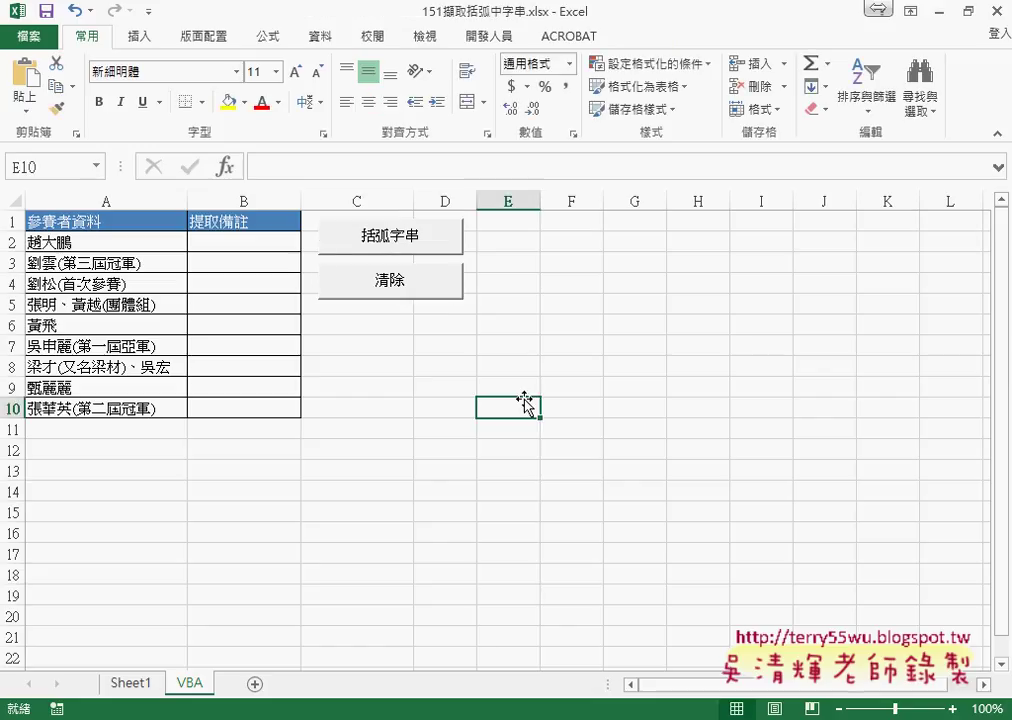
{"action": "left_click", "coordinate": [472, 38]}
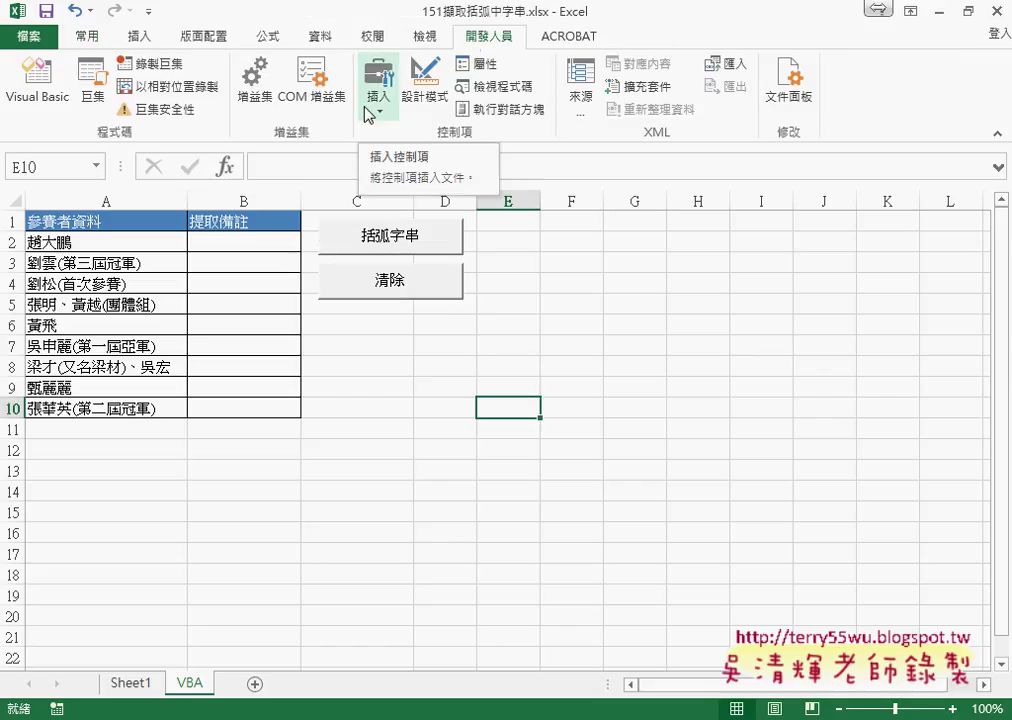
{"action": "left_click", "coordinate": [125, 37]}
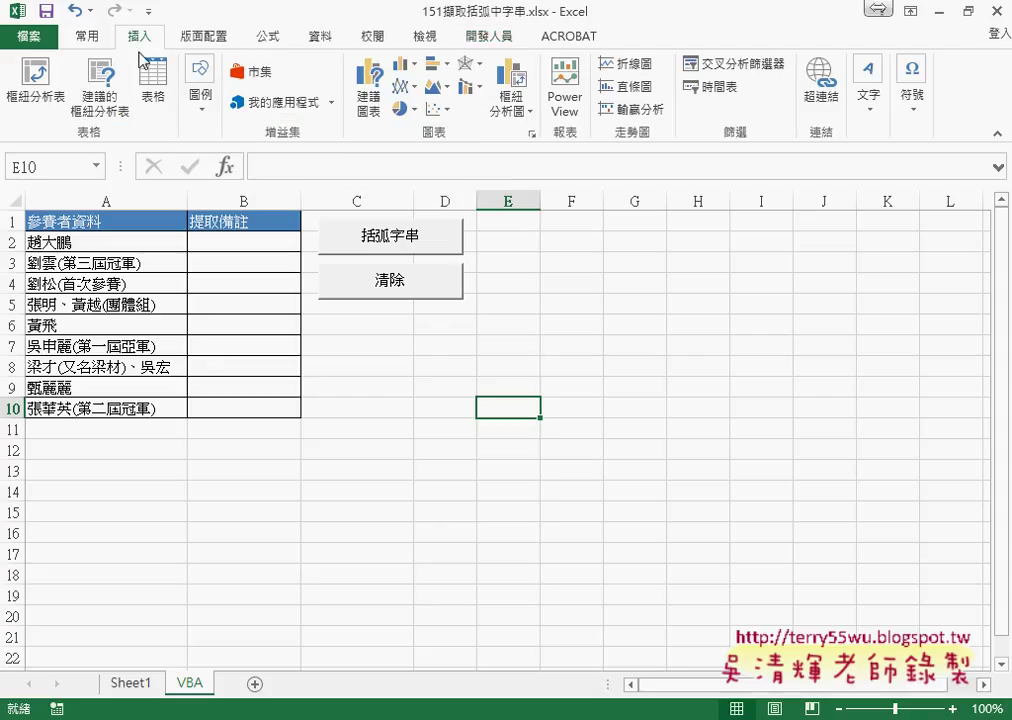
{"action": "left_click", "coordinate": [199, 108]}
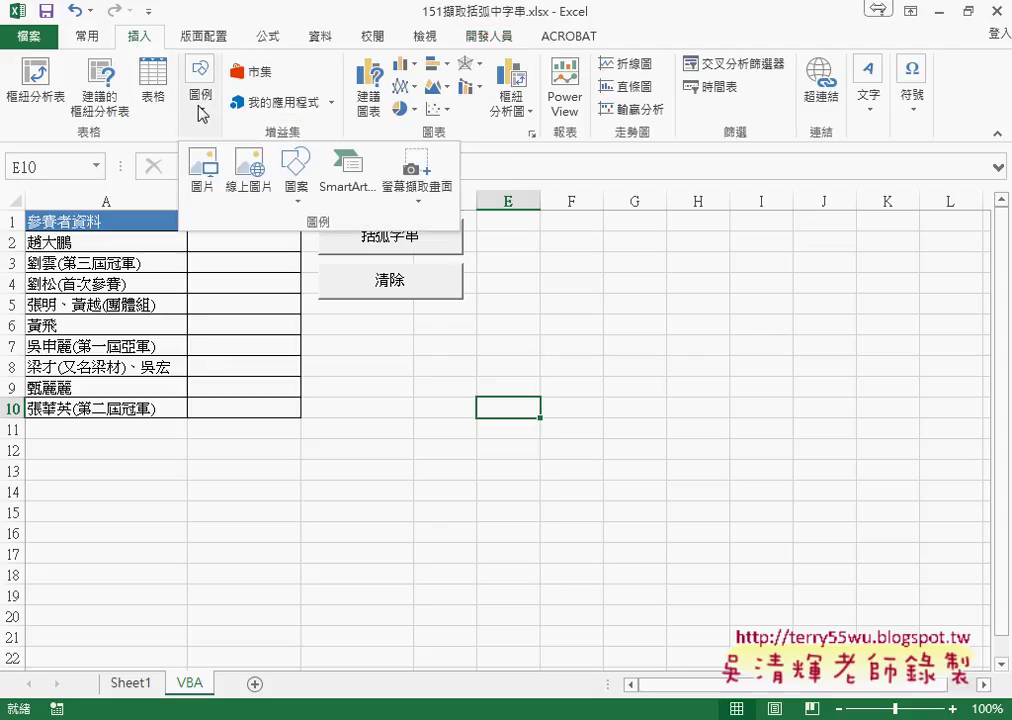
{"action": "left_click", "coordinate": [295, 186]}
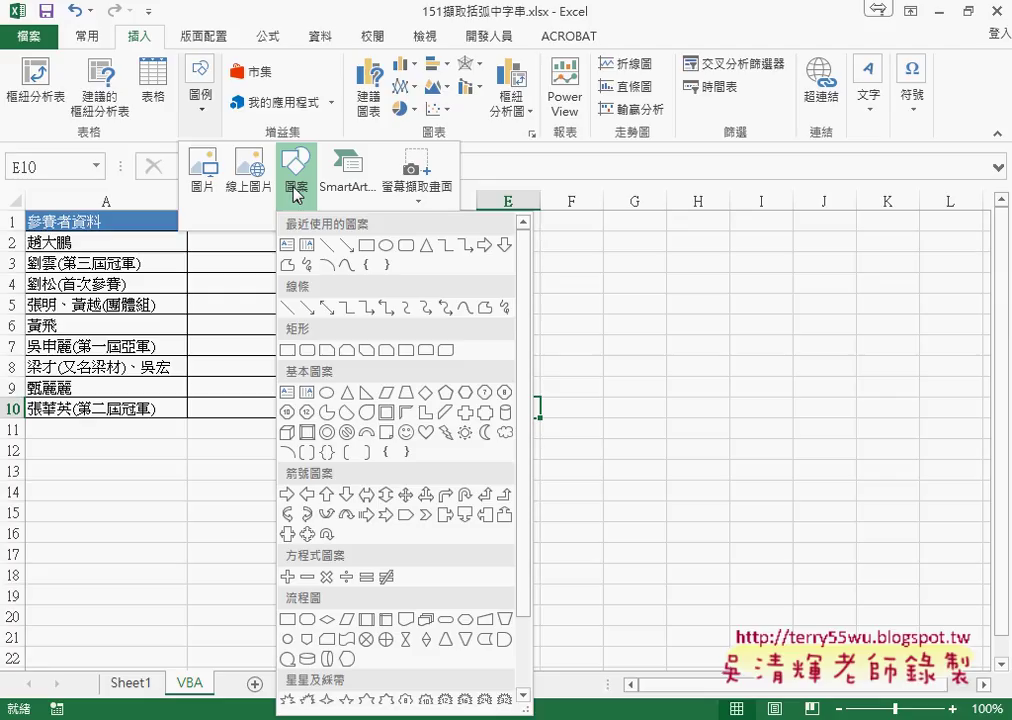
{"action": "left_click", "coordinate": [680, 372]}
{"action": "left_click", "coordinate": [508, 324]}
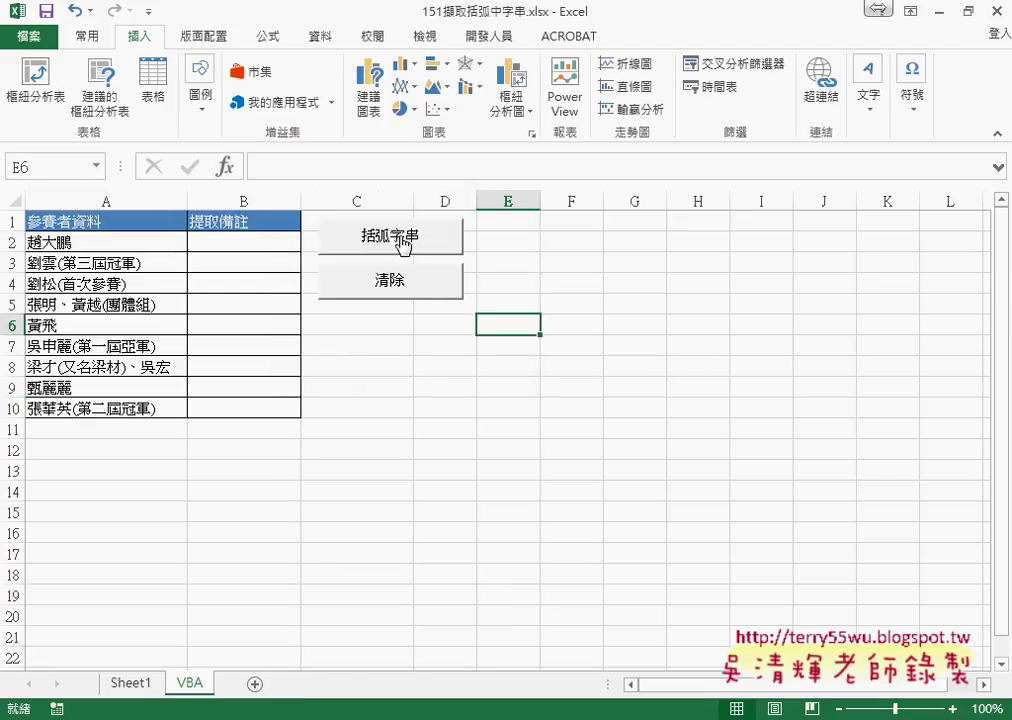
{"action": "left_click", "coordinate": [403, 240]}
{"action": "left_click_drag", "start_coordinate": [240, 222], "coordinate": [240, 422]}
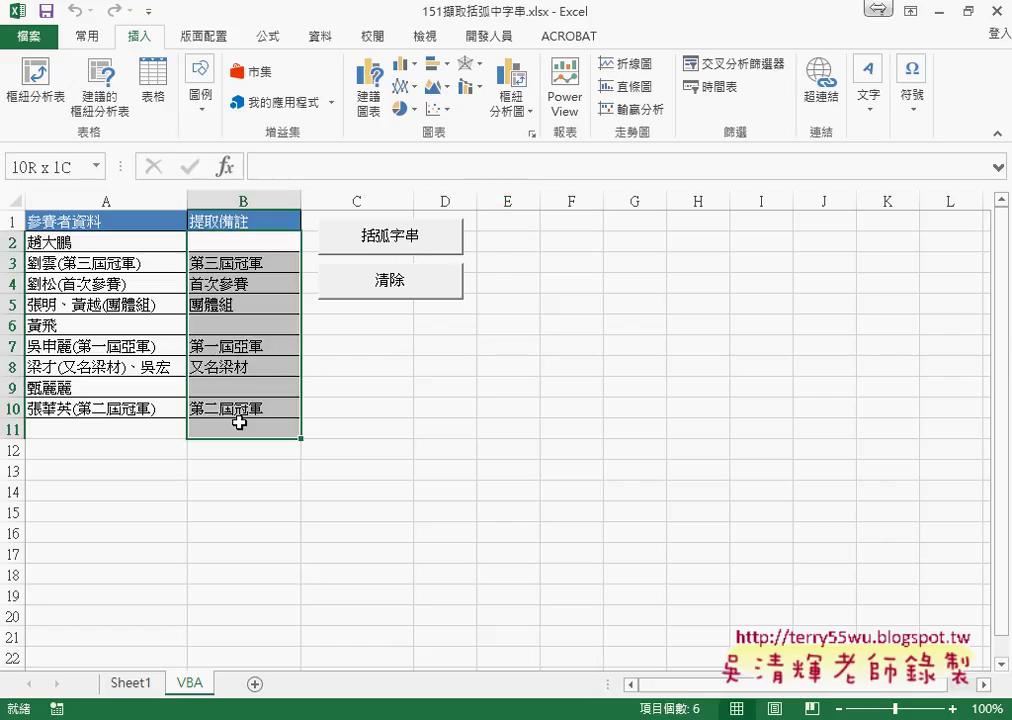
{"action": "left_click", "coordinate": [443, 289]}
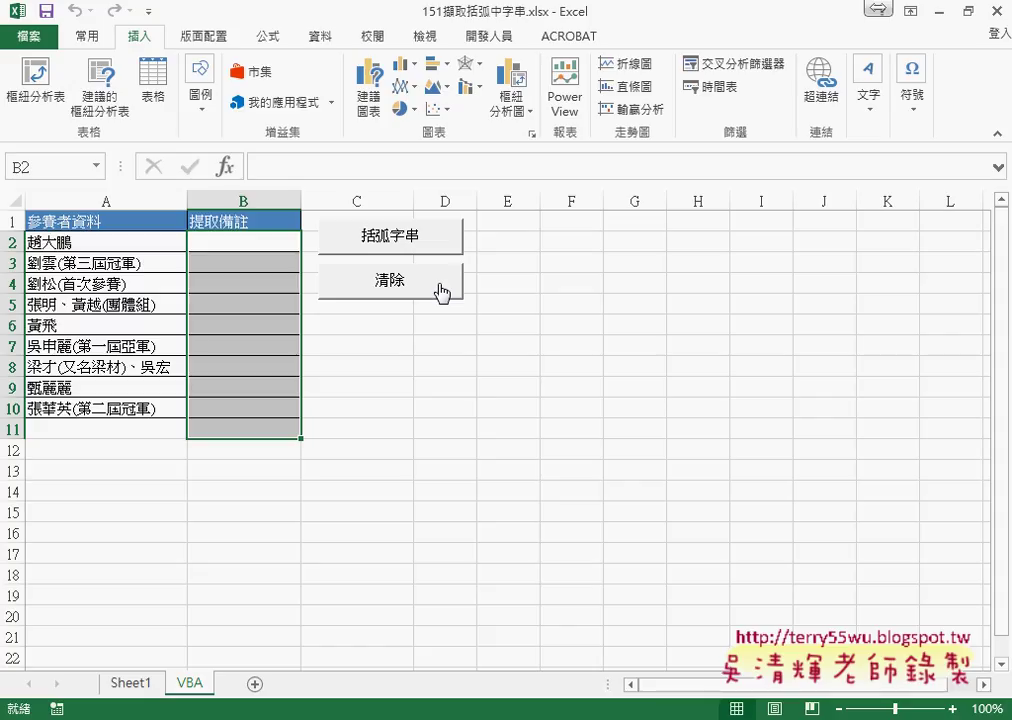
{"action": "left_click", "coordinate": [431, 246]}
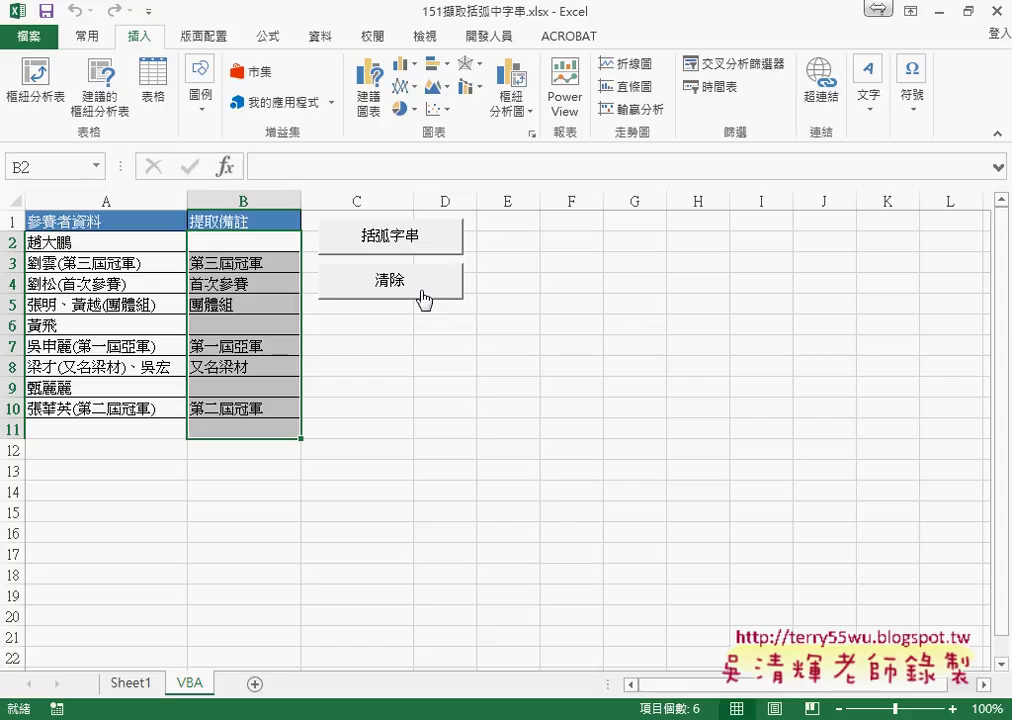
{"action": "left_click", "coordinate": [425, 296]}
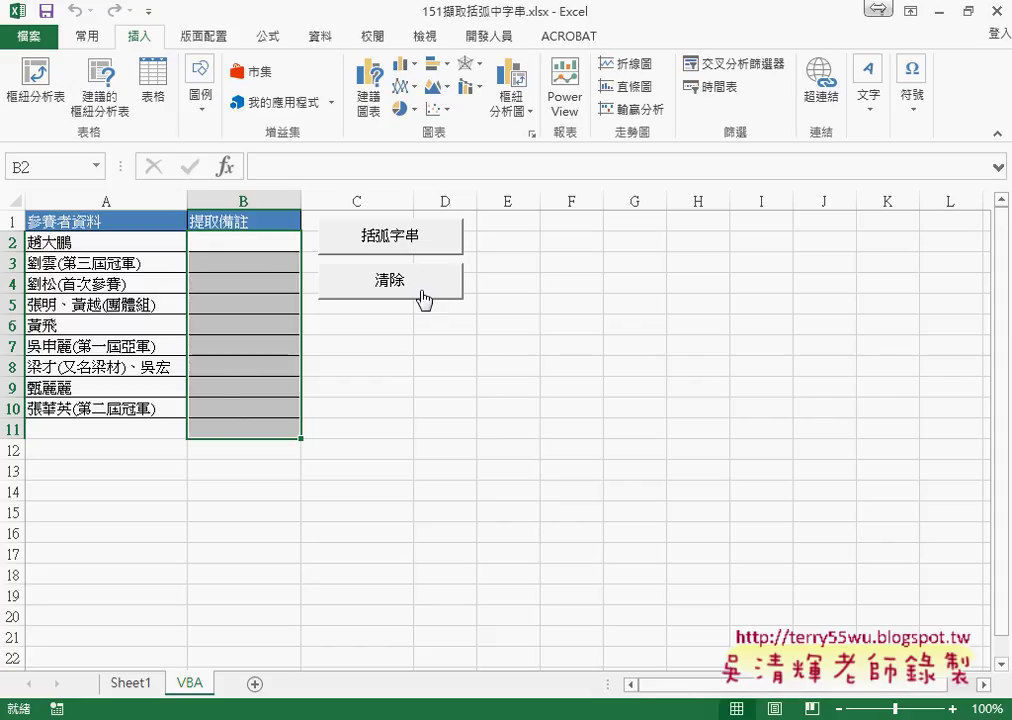
{"action": "left_click", "coordinate": [294, 243]}
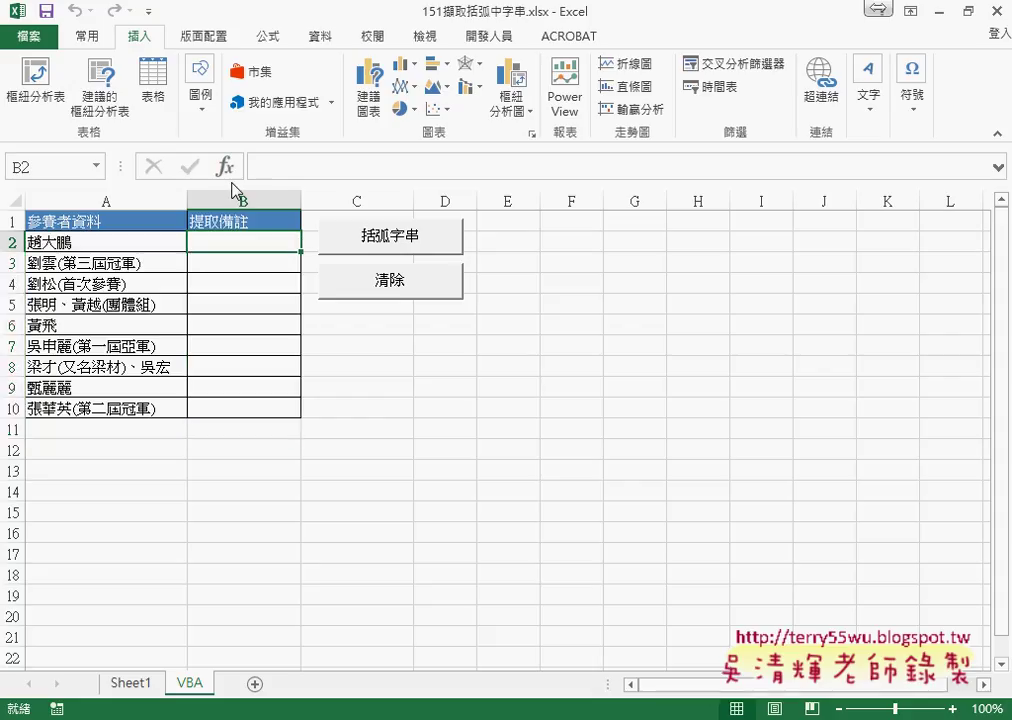
{"action": "left_click", "coordinate": [226, 167]}
Insert 括弧字串函數 into B2 from the 使用者定義 function category
{"action": "left_click_drag", "start_coordinate": [487, 356], "coordinate": [534, 180]}
{"action": "left_click", "coordinate": [524, 268]}
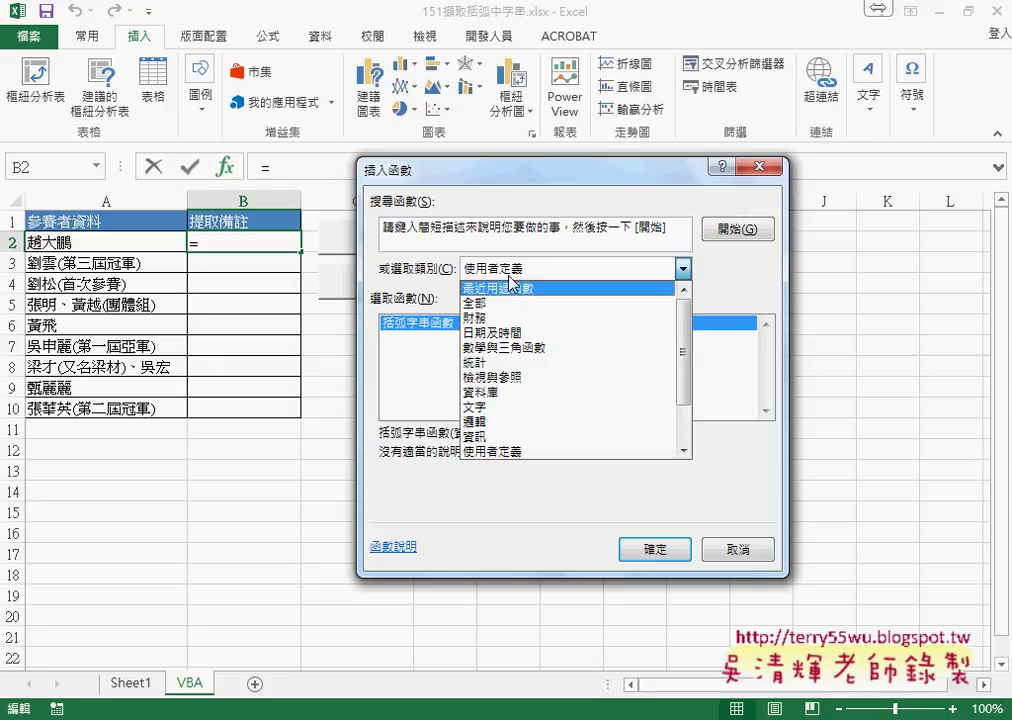
{"action": "left_click", "coordinate": [505, 452]}
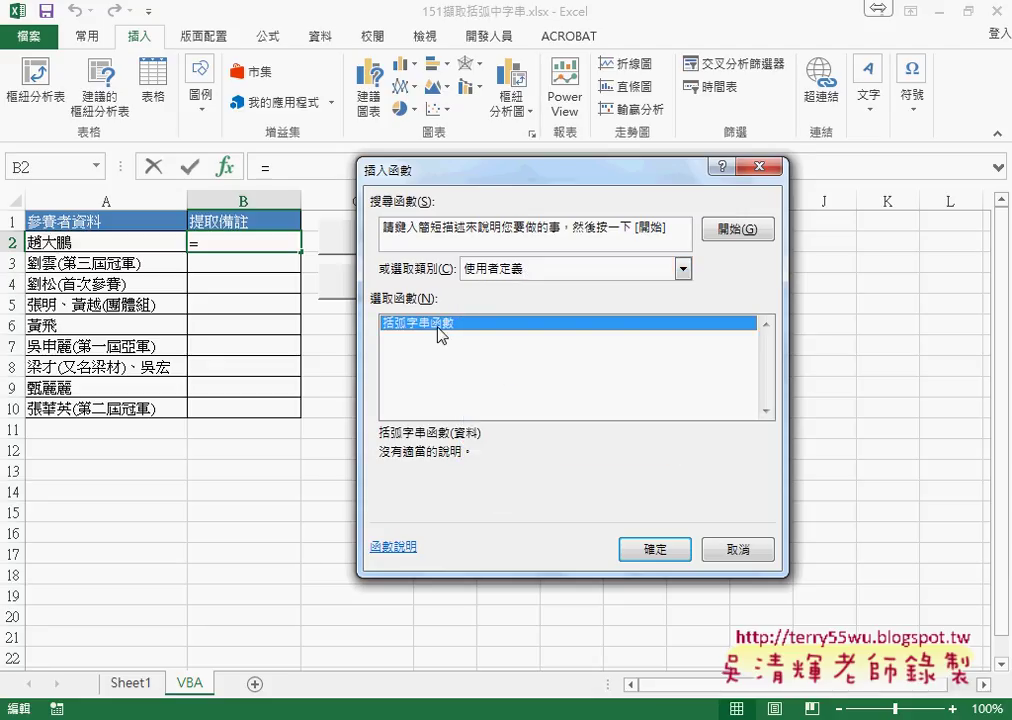
{"action": "left_click", "coordinate": [655, 551]}
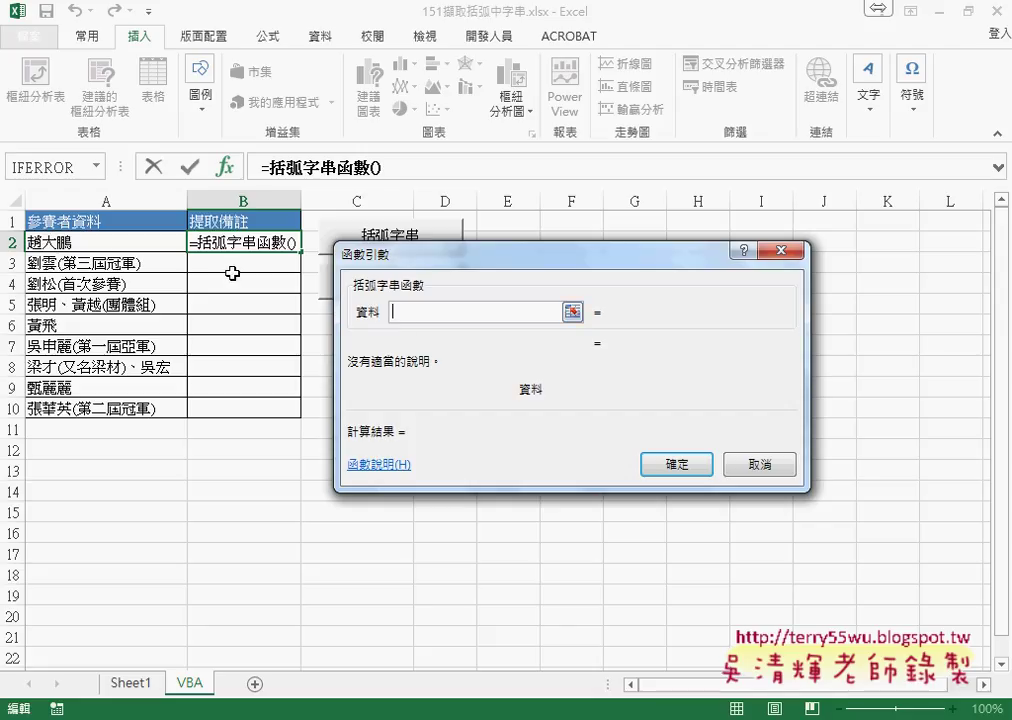
Enter =括弧字串函數(A2) in B2 and fill it down to B10
{"action": "left_click", "coordinate": [92, 241]}
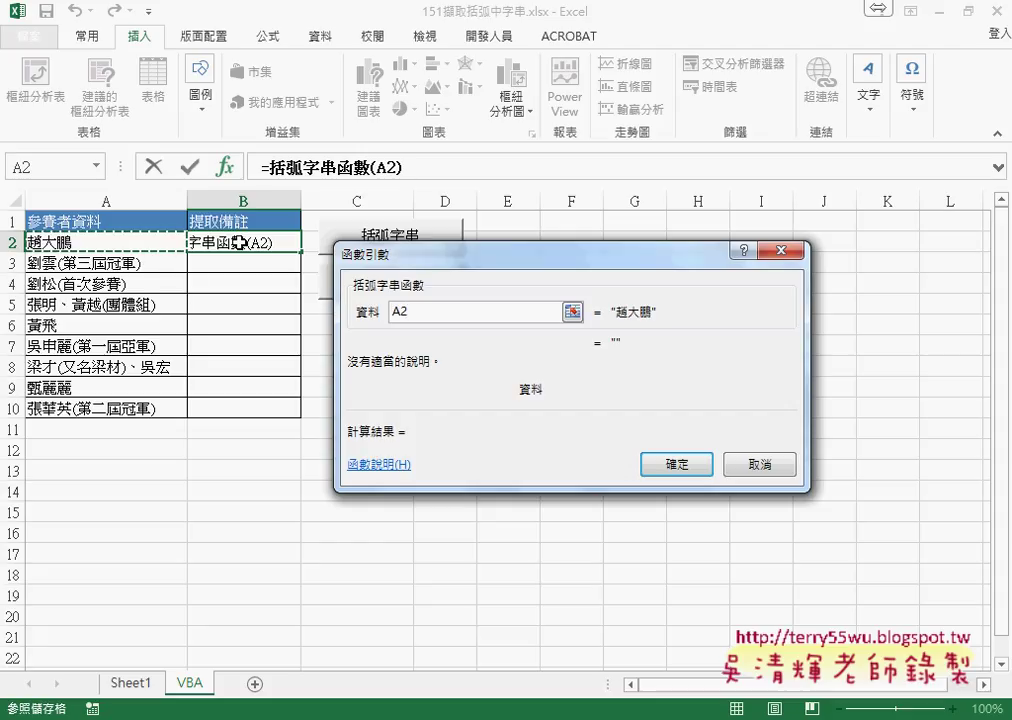
{"action": "left_click", "coordinate": [665, 462]}
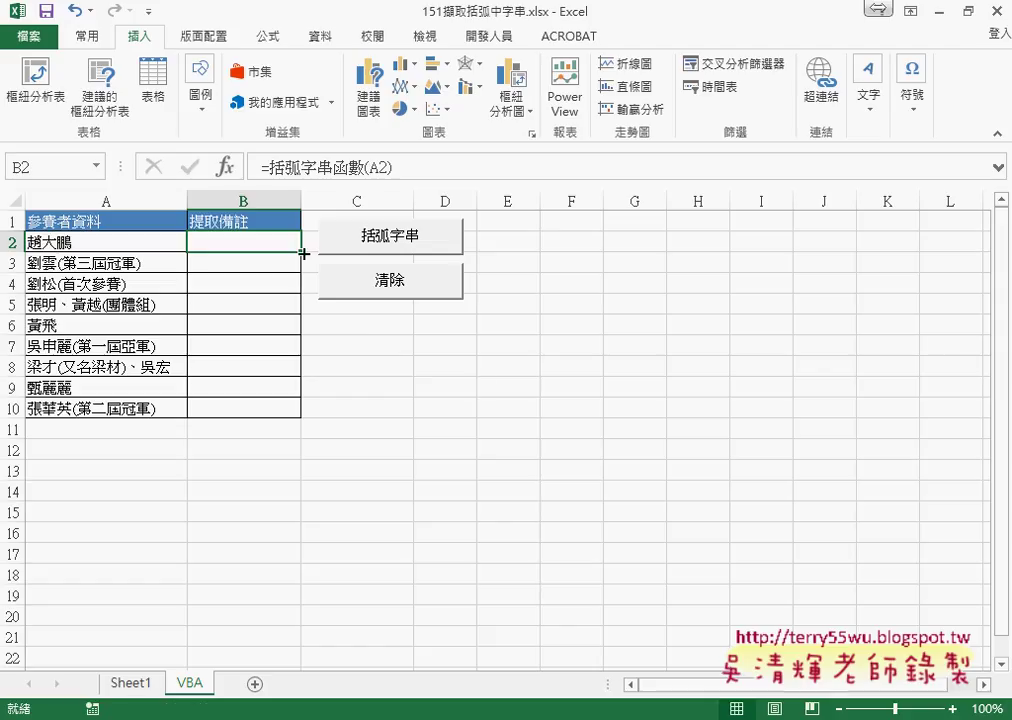
{"action": "left_click_drag", "start_coordinate": [303, 254], "coordinate": [300, 414]}
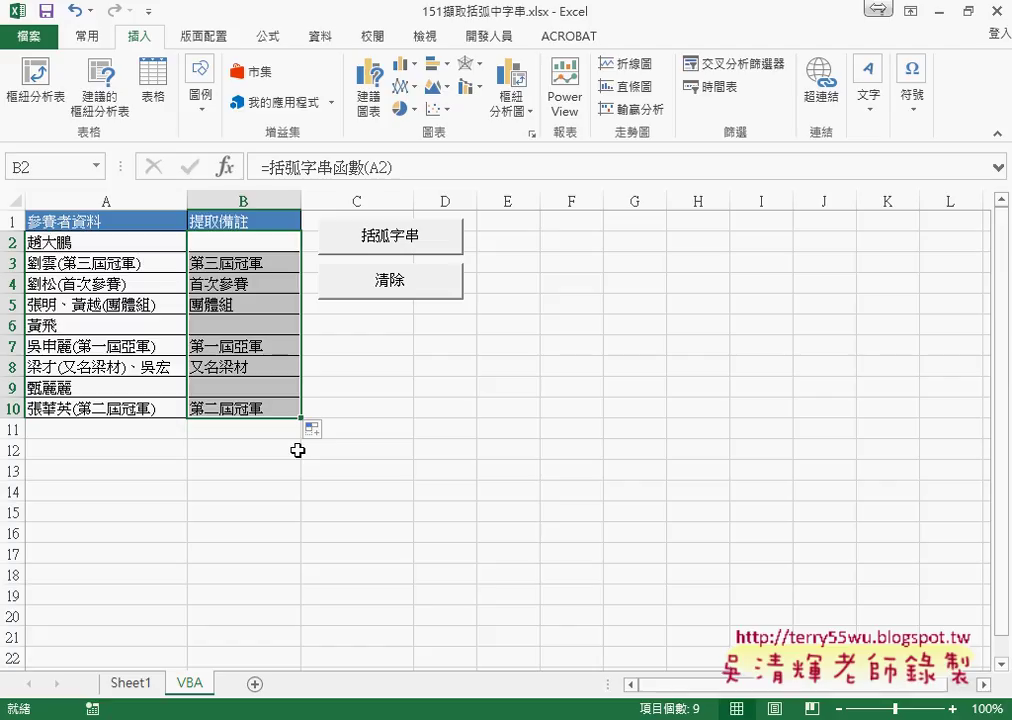
Clear the formulas from B2:B10 and show the Developer tab
{"action": "key", "text": "Delete"}
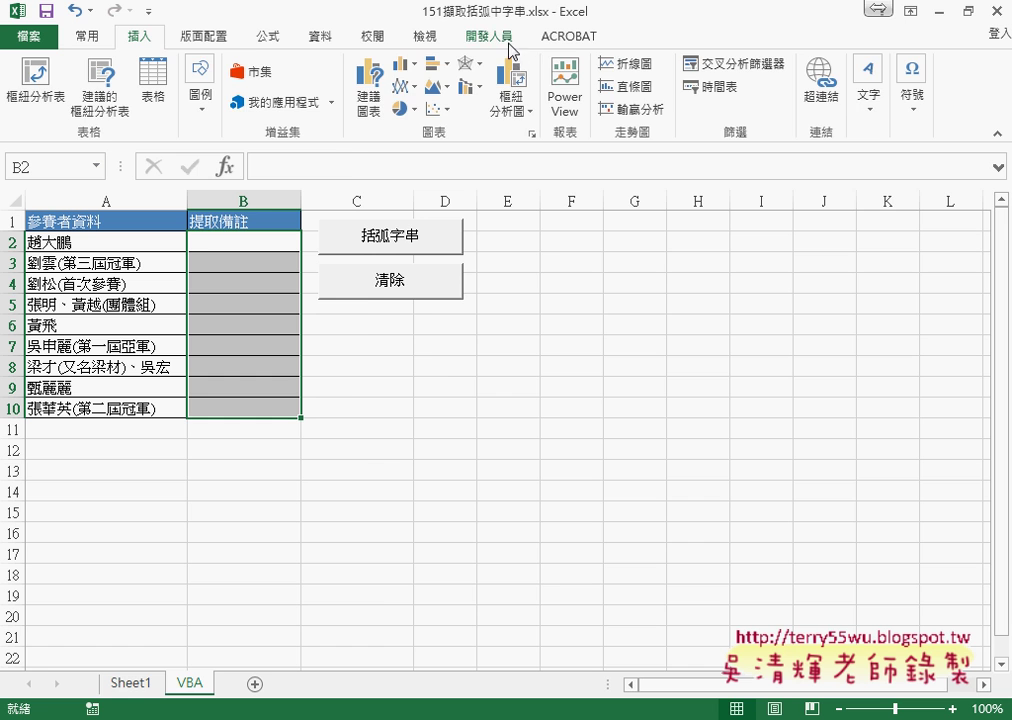
{"action": "left_click", "coordinate": [511, 50]}
In Module1, copy the name 括弧字串函數, then delete its old Public Function block
{"action": "left_click", "coordinate": [28, 65]}
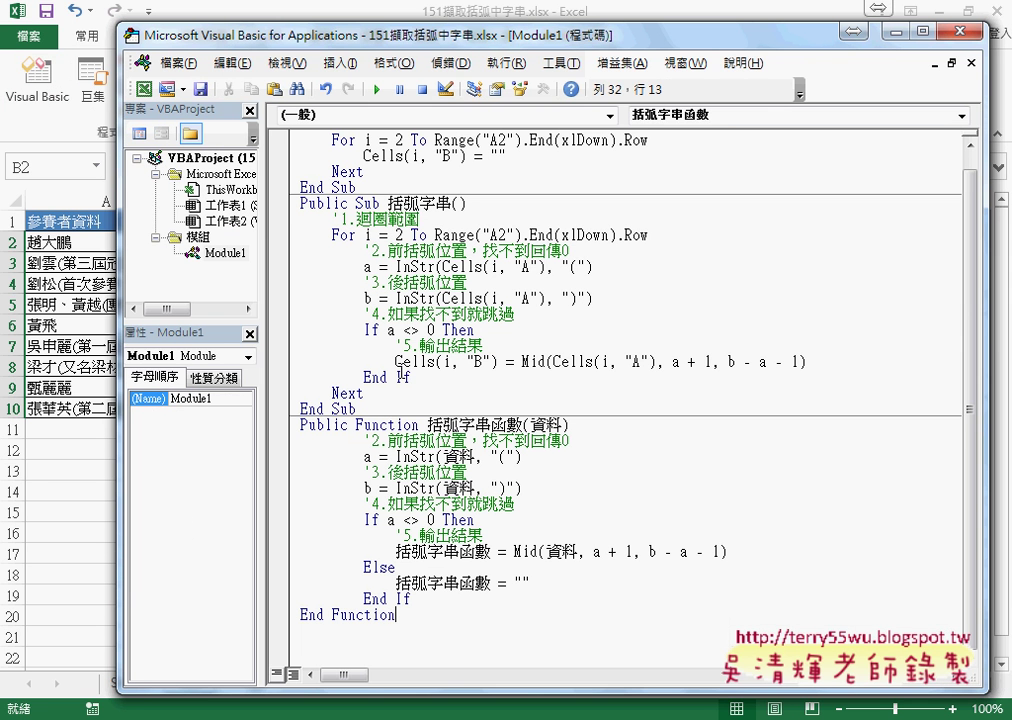
{"action": "left_click_drag", "start_coordinate": [356, 424], "coordinate": [522, 425]}
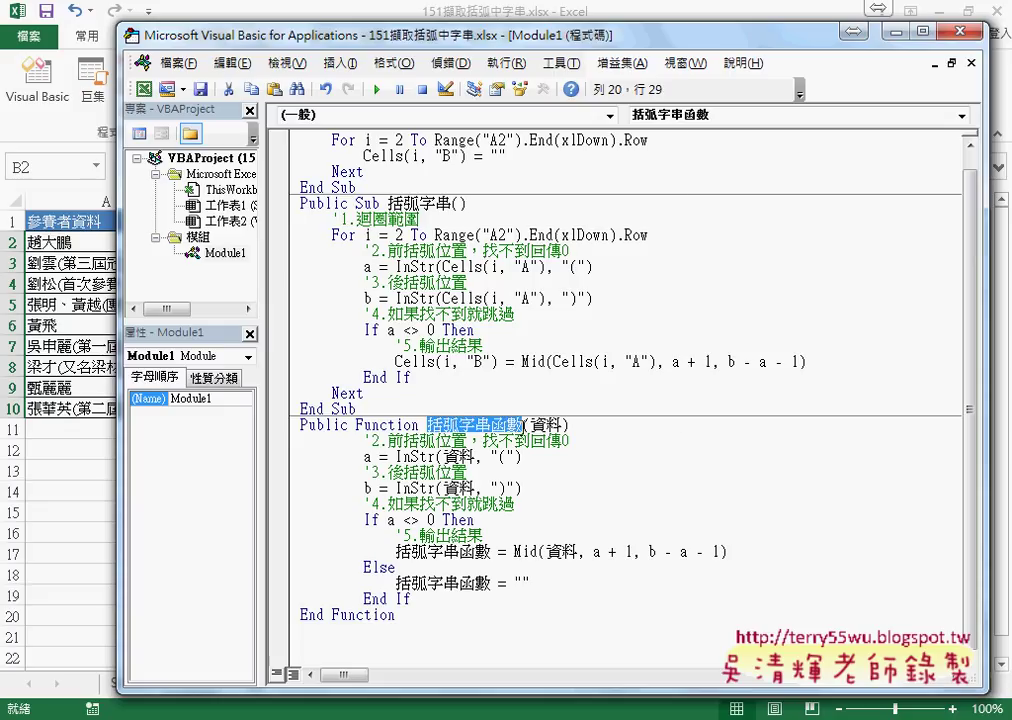
{"action": "right_click", "coordinate": [521, 428]}
{"action": "left_click_drag", "start_coordinate": [428, 425], "coordinate": [515, 440]}
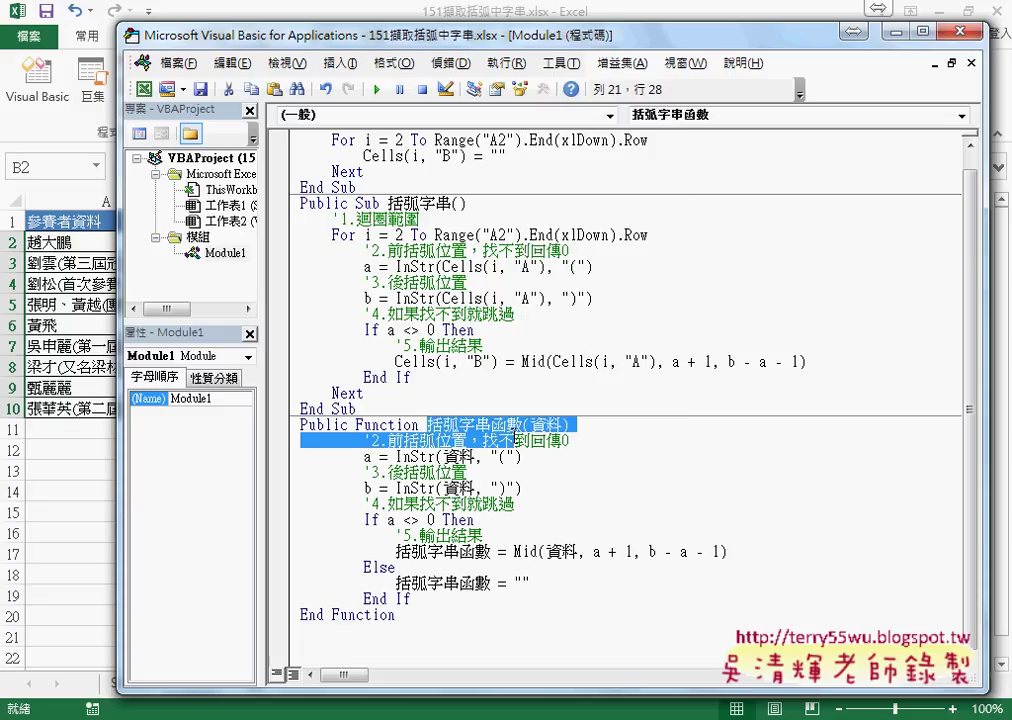
{"action": "double_click", "coordinate": [510, 425]}
{"action": "right_click", "coordinate": [479, 423]}
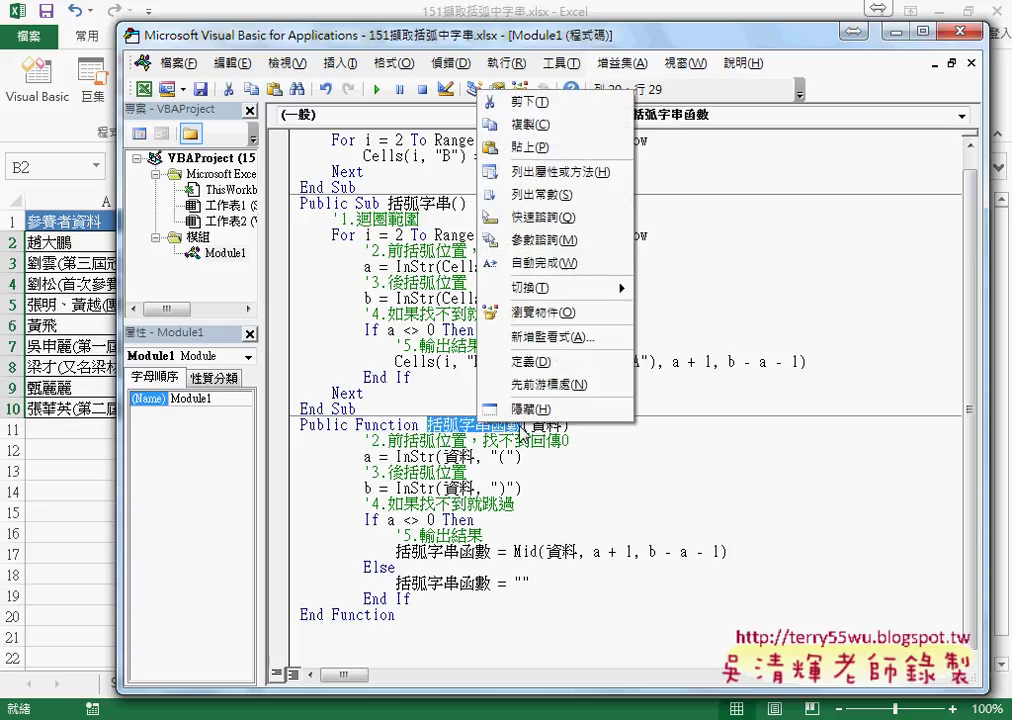
{"action": "left_click", "coordinate": [549, 128]}
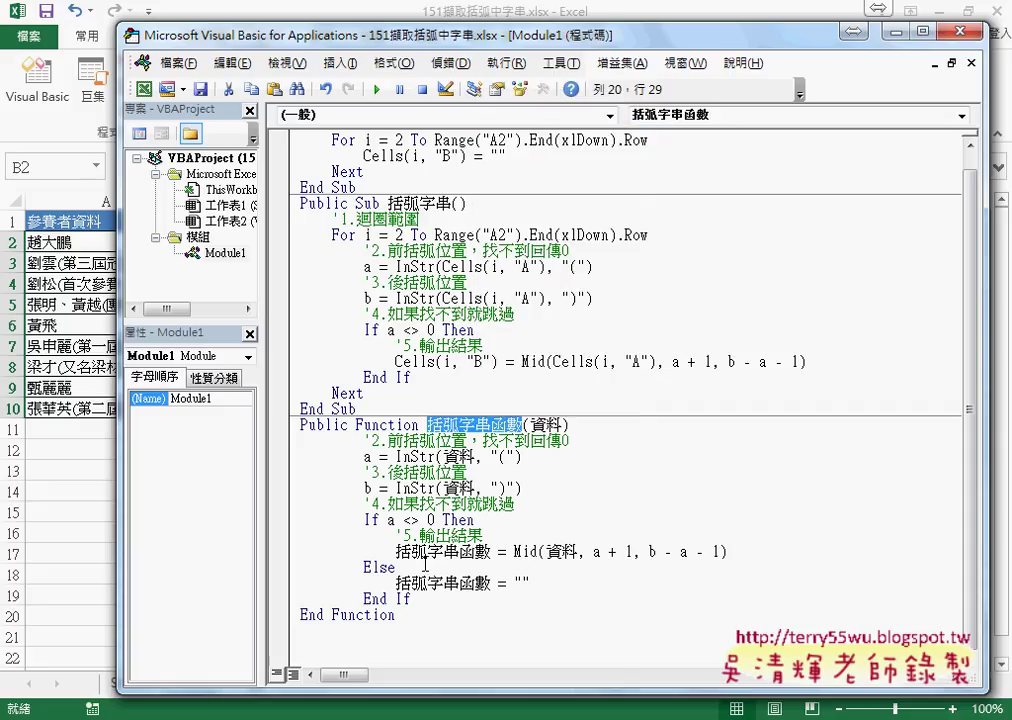
{"action": "left_click_drag", "start_coordinate": [397, 614], "coordinate": [300, 425]}
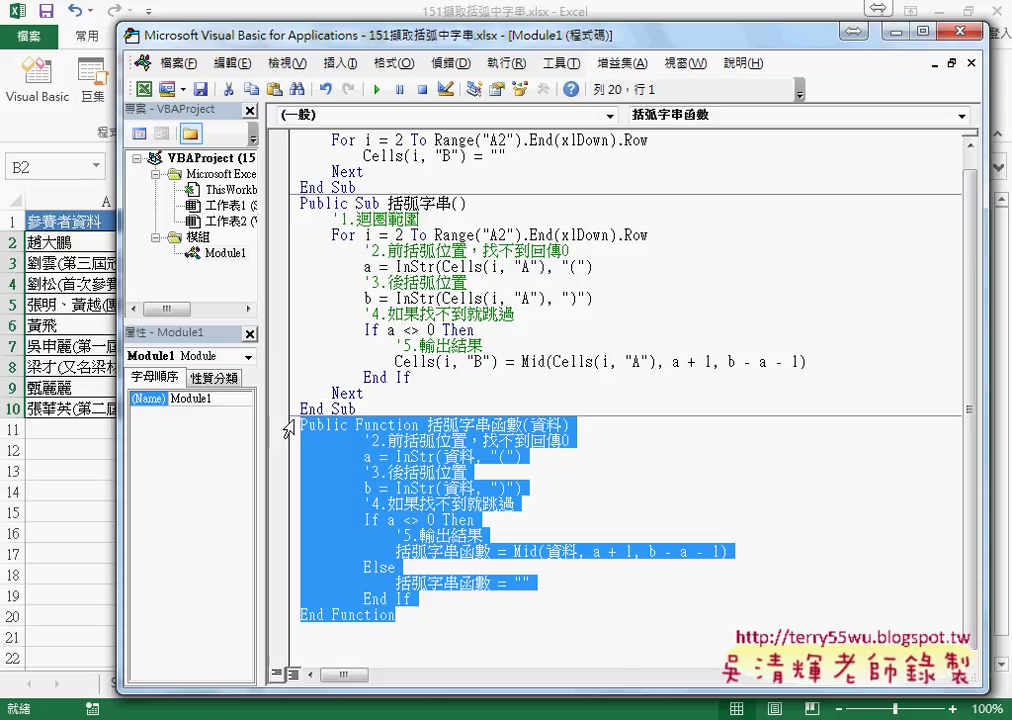
{"action": "key", "text": "Delete"}
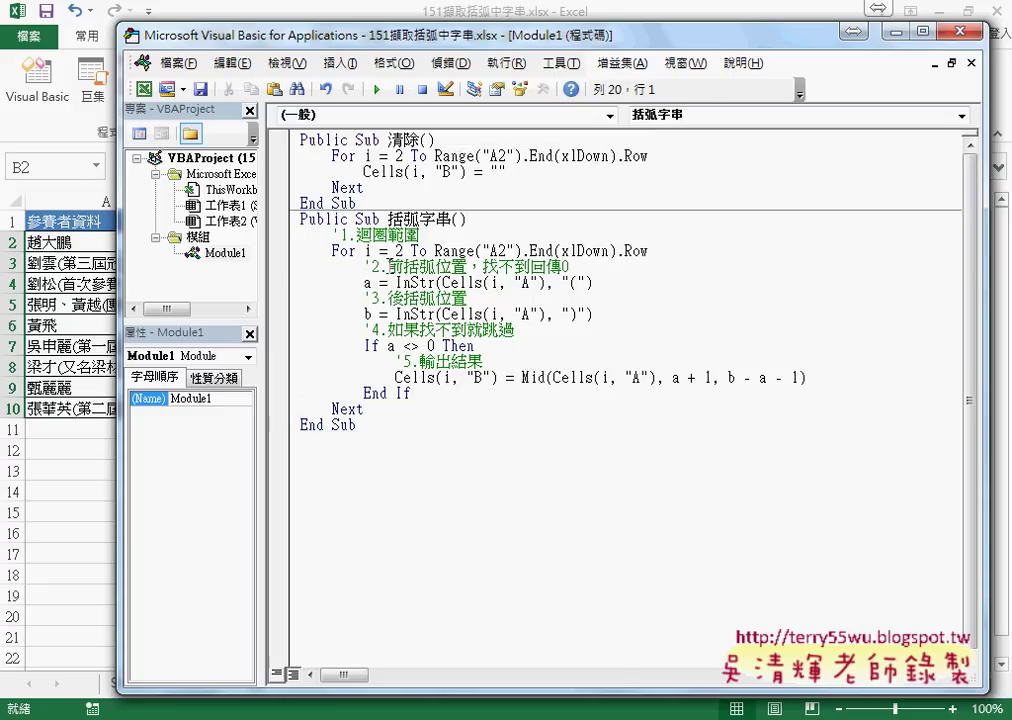
Create a new Function procedure named 括弧字串函數 through Insert > Procedure
{"action": "left_click", "coordinate": [340, 62]}
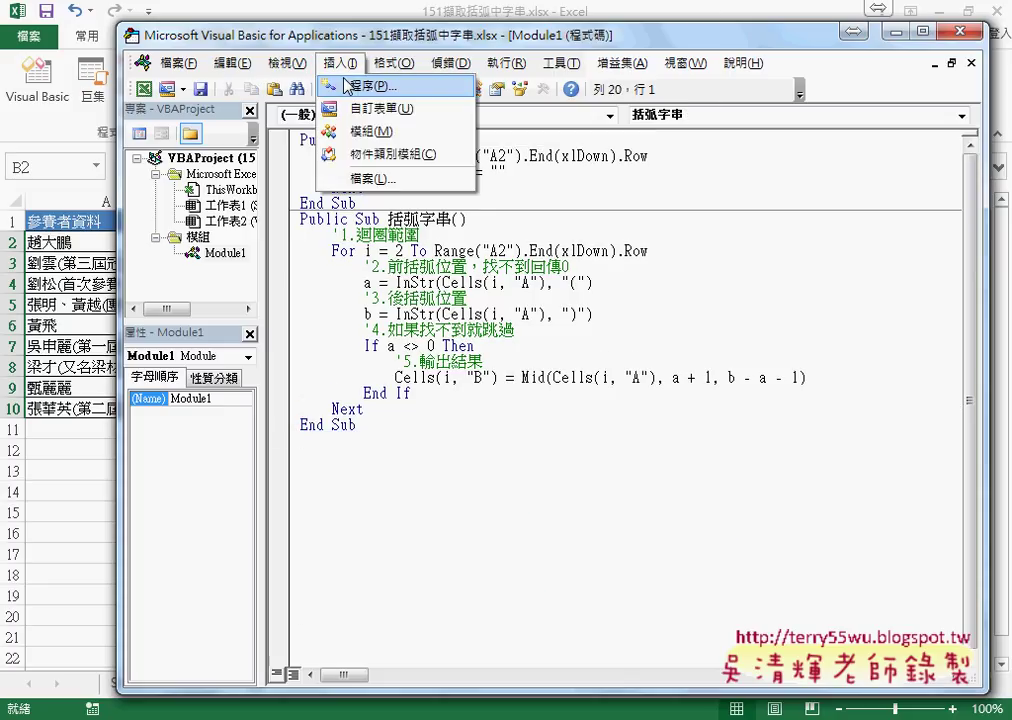
{"action": "left_click", "coordinate": [365, 88]}
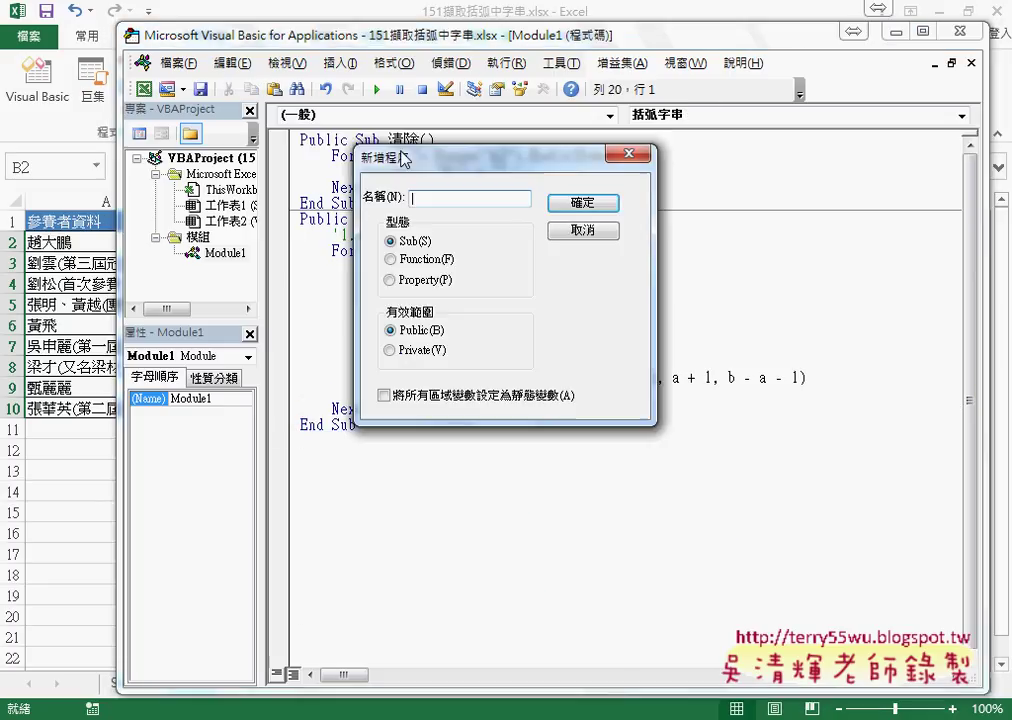
{"action": "left_click", "coordinate": [410, 263]}
{"action": "right_click", "coordinate": [438, 196]}
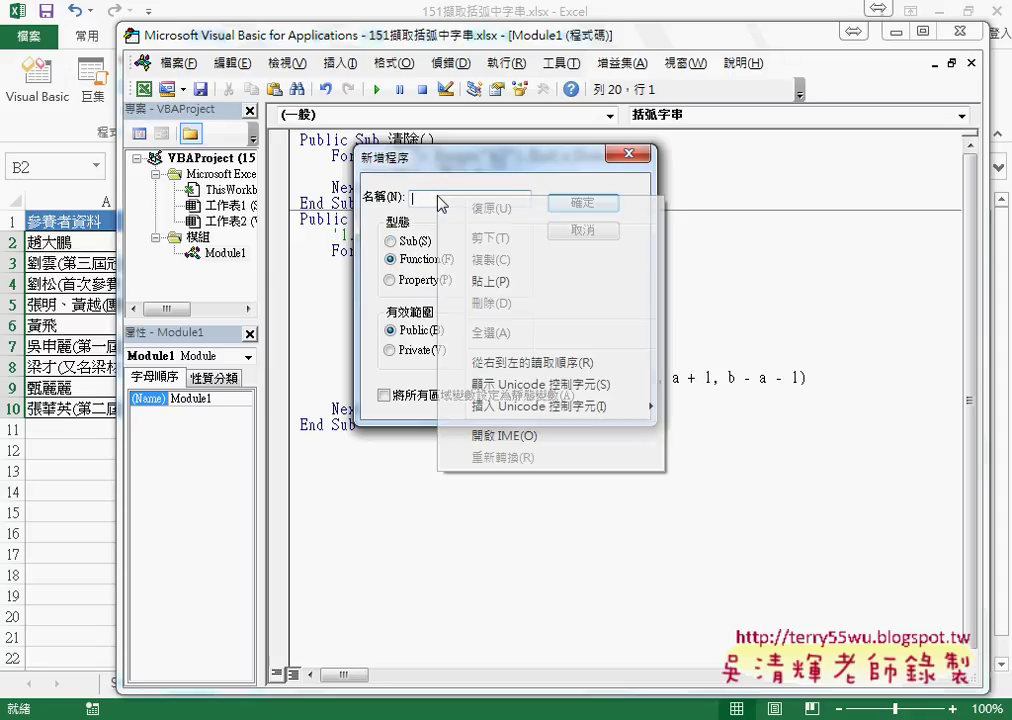
{"action": "left_click", "coordinate": [474, 283]}
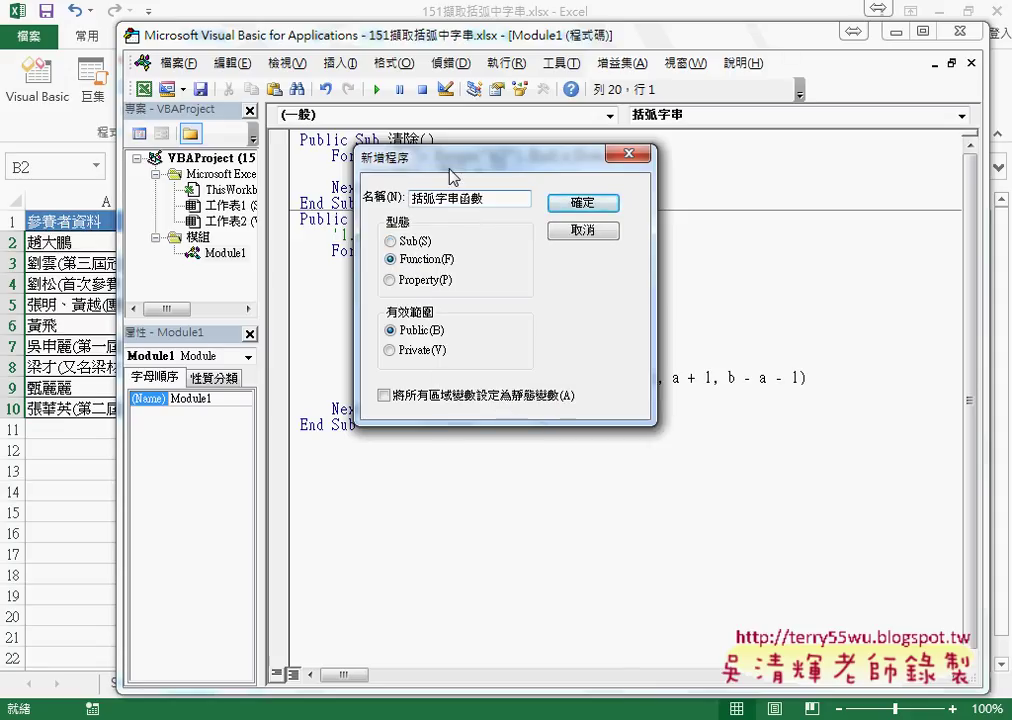
{"action": "left_click_drag", "start_coordinate": [450, 165], "coordinate": [522, 266]}
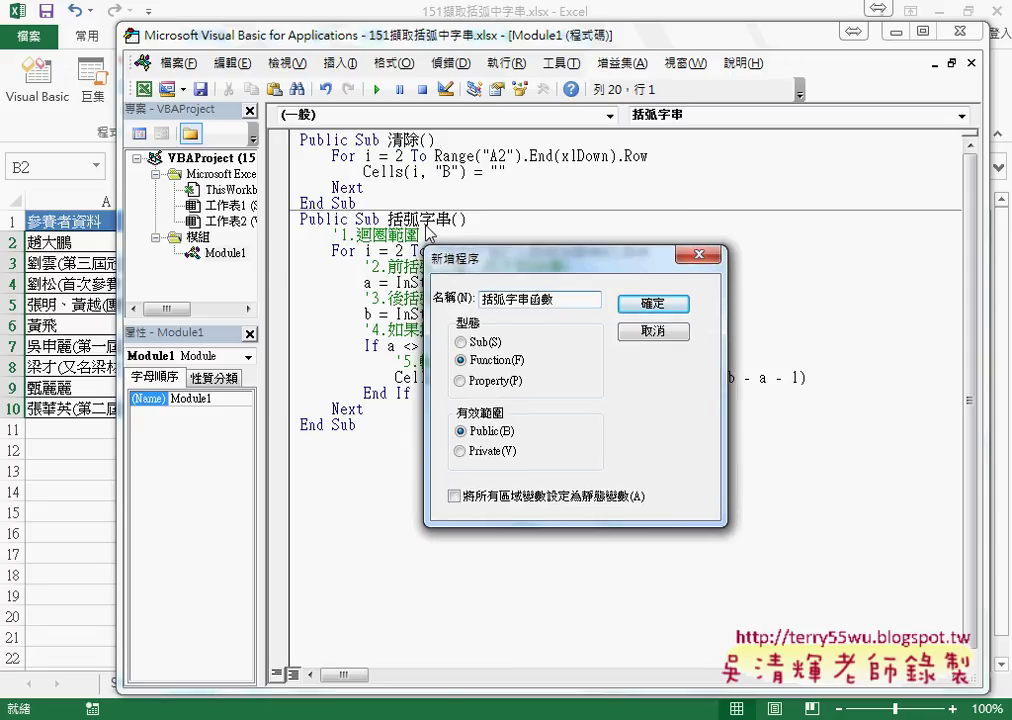
{"action": "left_click_drag", "start_coordinate": [531, 300], "coordinate": [562, 316]}
{"action": "left_click", "coordinate": [653, 303]}
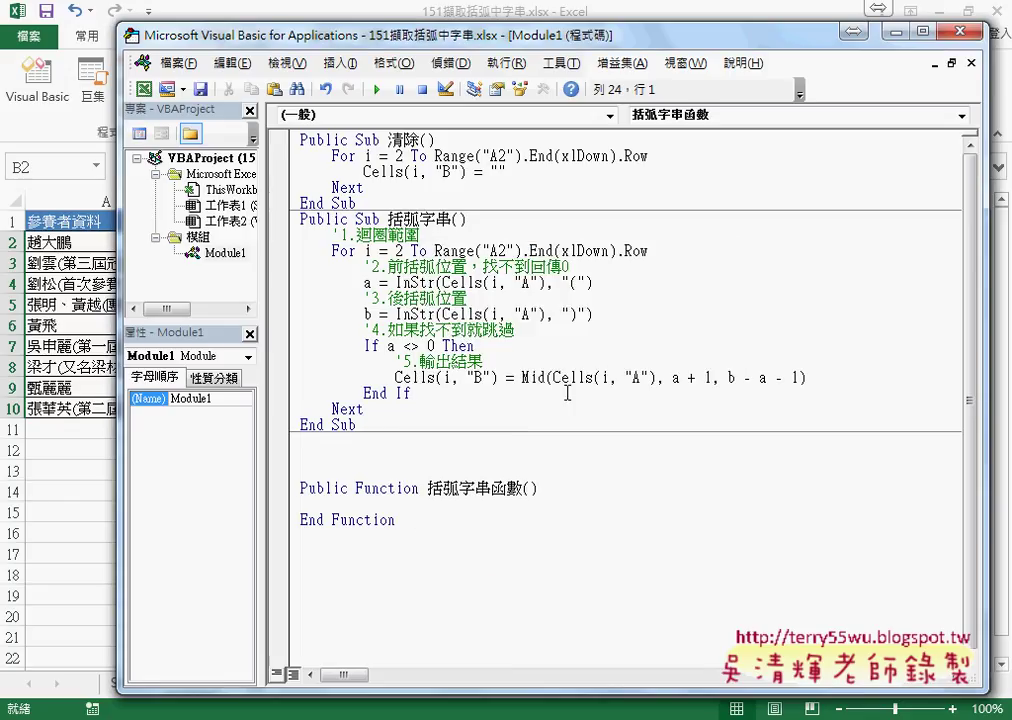
Remove the blank lines between End Sub and the 括弧字串函數 declaration
{"action": "left_click", "coordinate": [412, 447]}
{"action": "key", "text": "Delete"}
{"action": "key", "text": "Delete"}
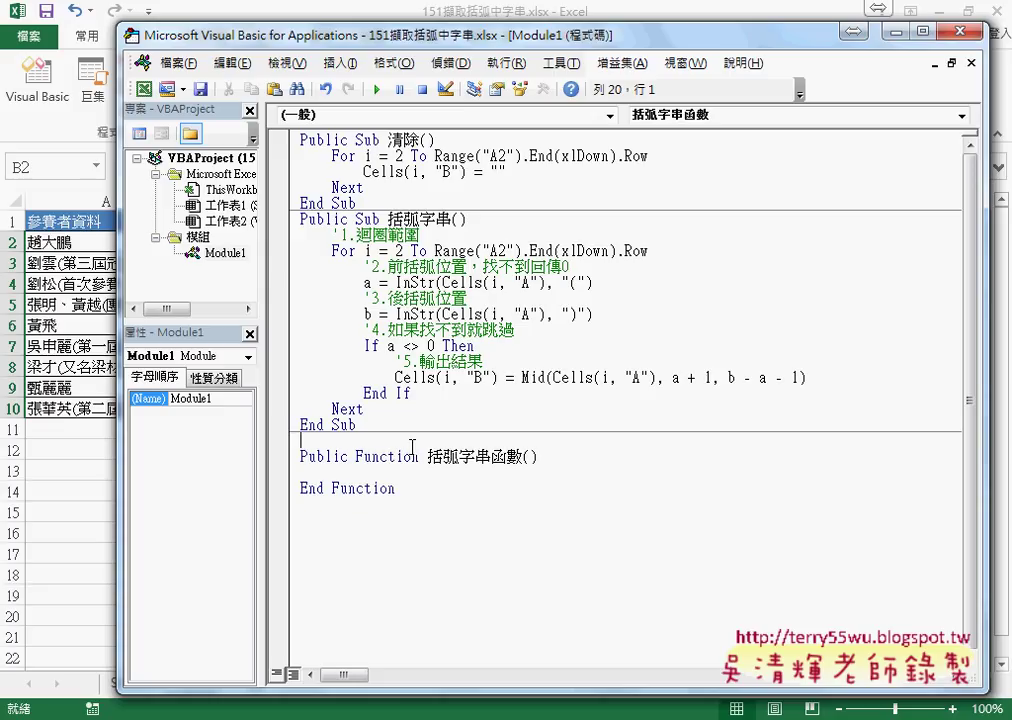
{"action": "key", "text": "Delete"}
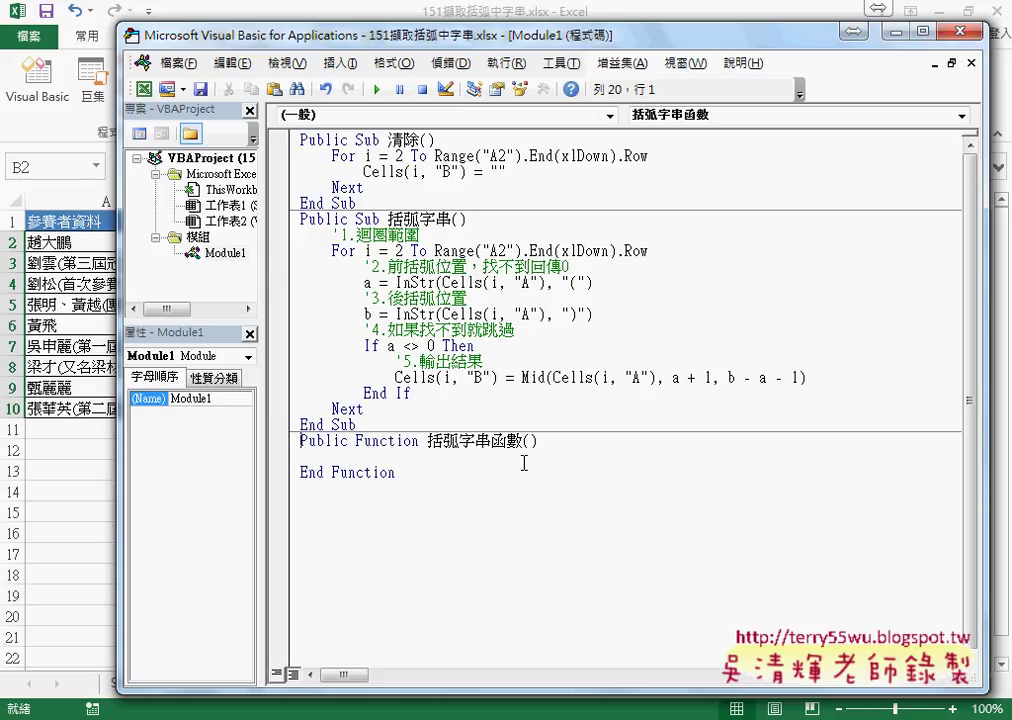
Add the parameter 資料 inside the 括弧字串函數 parentheses
{"action": "left_click_drag", "start_coordinate": [522, 441], "coordinate": [541, 441]}
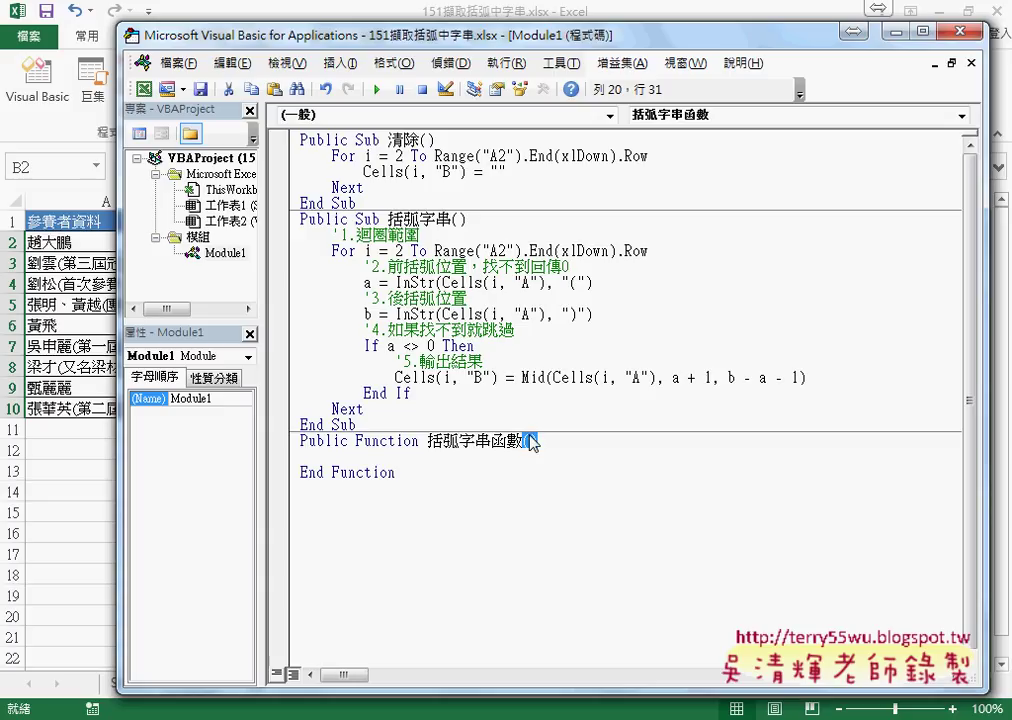
{"action": "left_click", "coordinate": [550, 440]}
{"action": "key", "text": "Left"}
{"action": "type", "text": "資"}
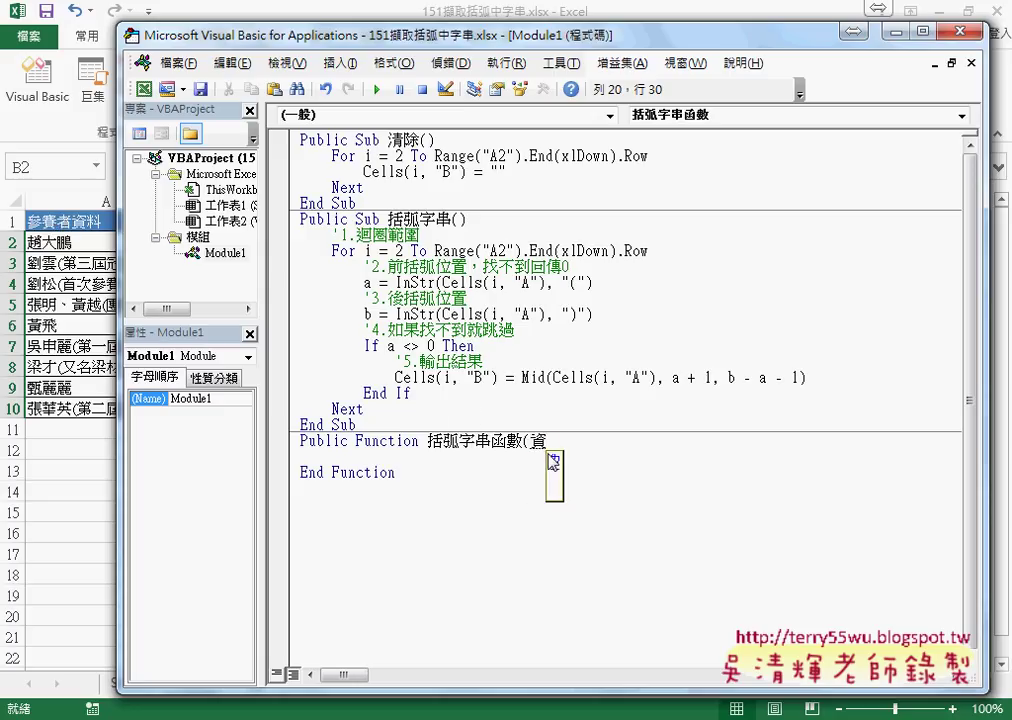
{"action": "type", "text": "料)"}
{"action": "left_click", "coordinate": [596, 444]}
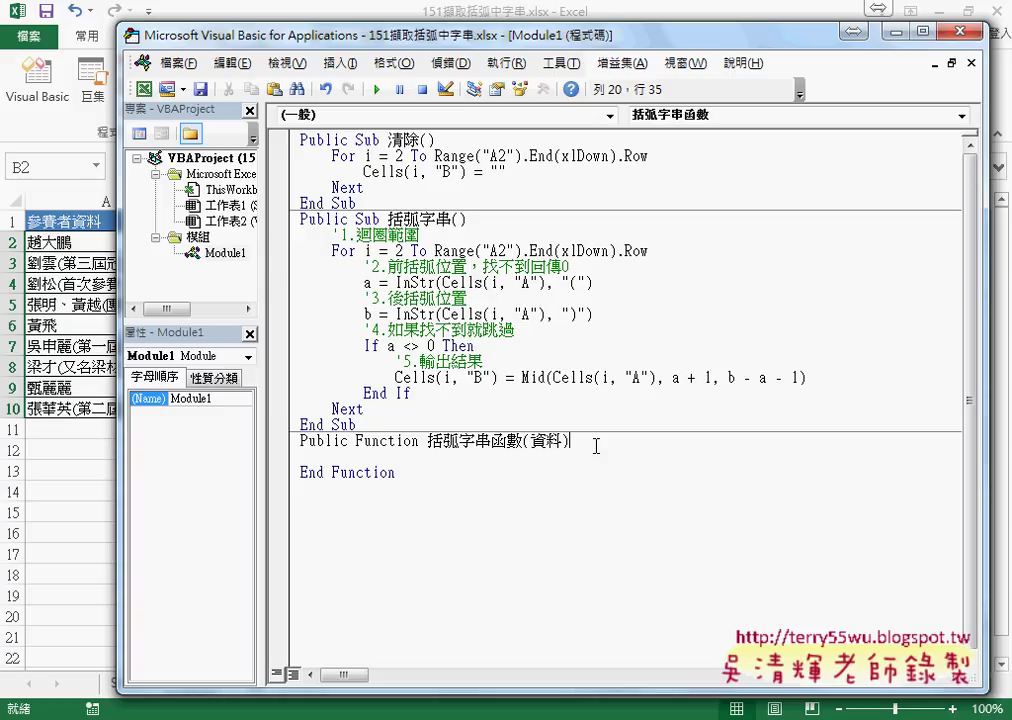
{"action": "left_click_drag", "start_coordinate": [562, 444], "coordinate": [530, 442]}
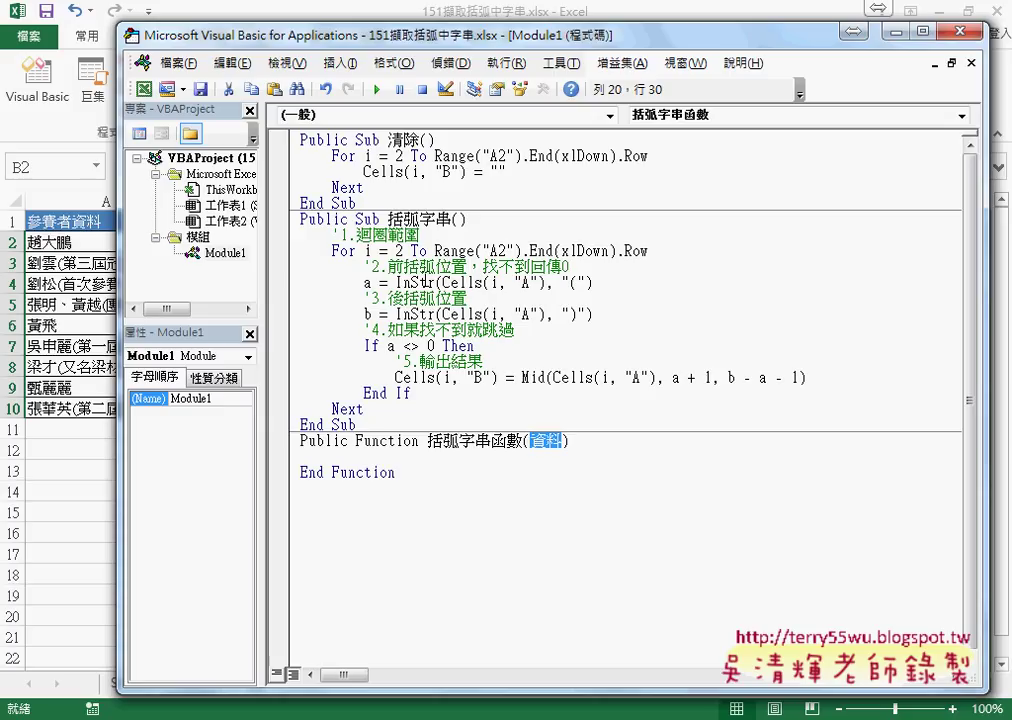
{"action": "left_click_drag", "start_coordinate": [441, 283], "coordinate": [543, 283]}
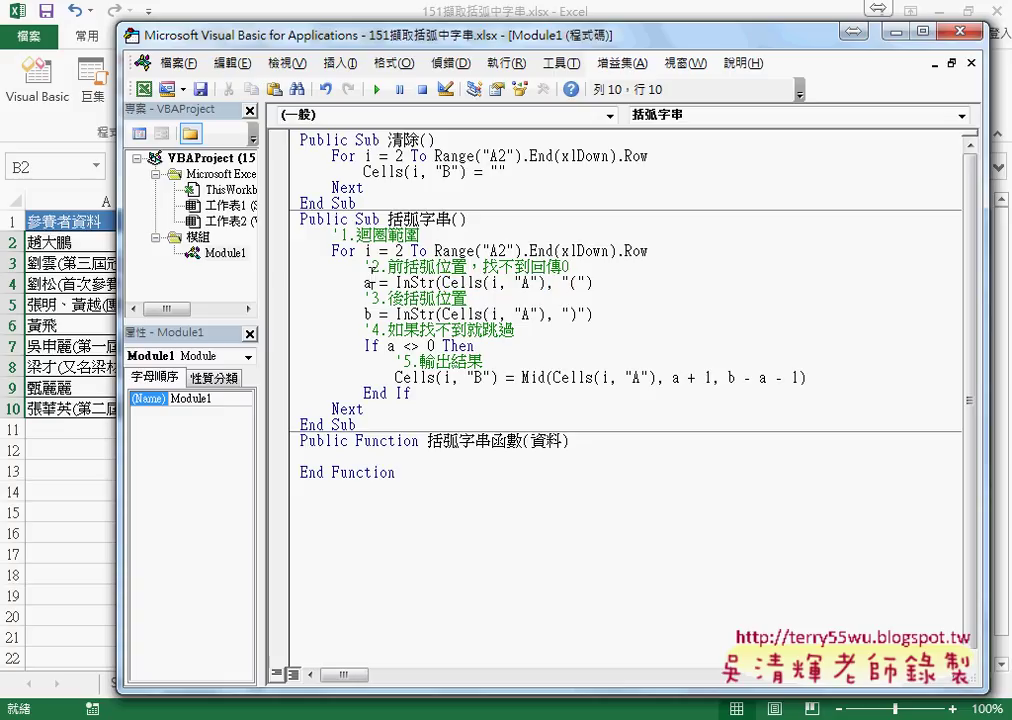
{"action": "mouse_move", "coordinate": [443, 314]}
{"action": "left_mouse_down"}
{"action": "mouse_move", "coordinate": [513, 330]}
{"action": "mouse_move", "coordinate": [543, 314]}
{"action": "left_mouse_up"}
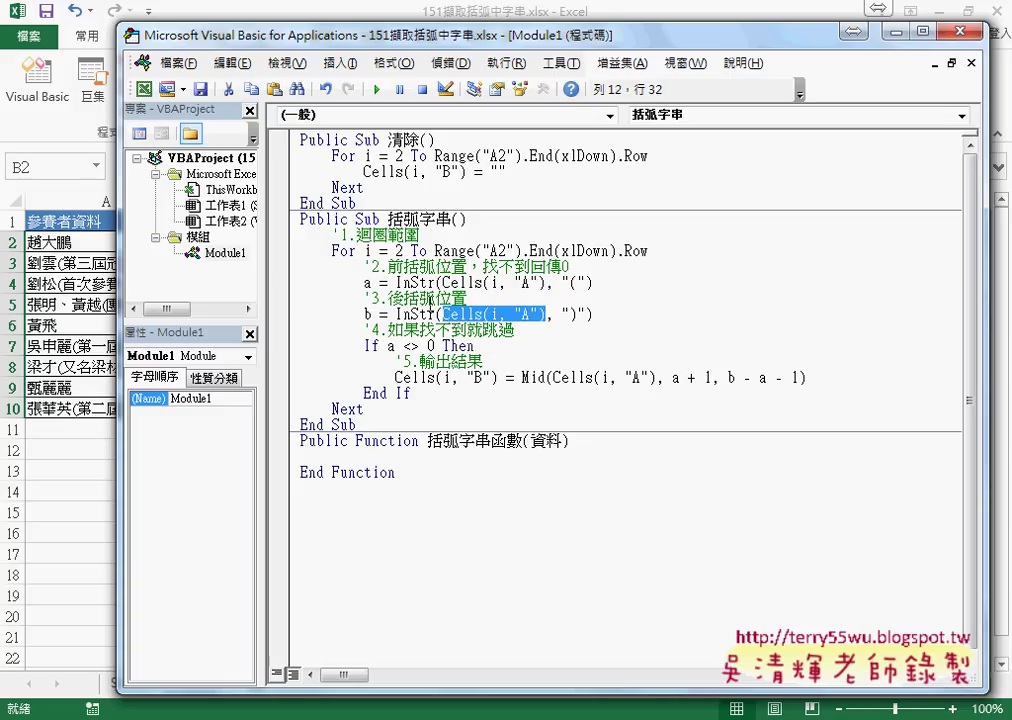
{"action": "double_click", "coordinate": [360, 314]}
{"action": "left_click", "coordinate": [370, 283]}
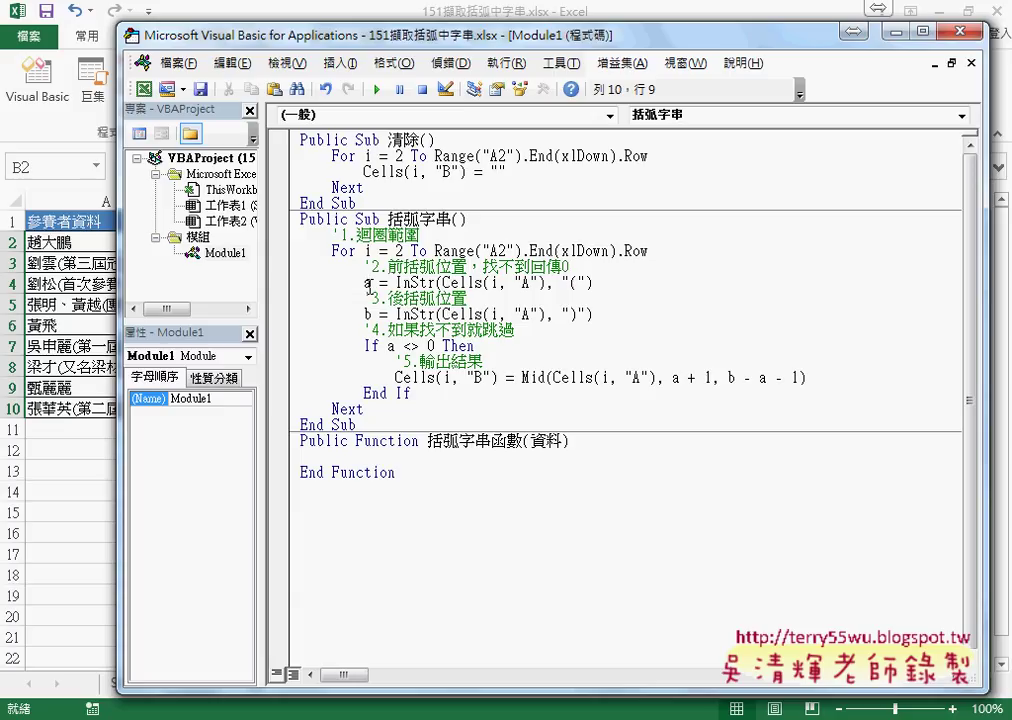
{"action": "key", "text": "shift+Left"}
{"action": "key", "text": "Down"}
{"action": "key", "text": "Down"}
{"action": "key", "text": "shift+Left"}
{"action": "key", "text": "Down"}
{"action": "key", "text": "Down"}
{"action": "key", "text": "Right"}
{"action": "key", "text": "Right"}
{"action": "key", "text": "Right"}
{"action": "key", "text": "Right"}
{"action": "key", "text": "Right"}
{"action": "key", "text": "Right"}
{"action": "key", "text": "Right"}
{"action": "left_click", "coordinate": [655, 378]}
{"action": "left_click_drag", "start_coordinate": [498, 377], "coordinate": [395, 377]}
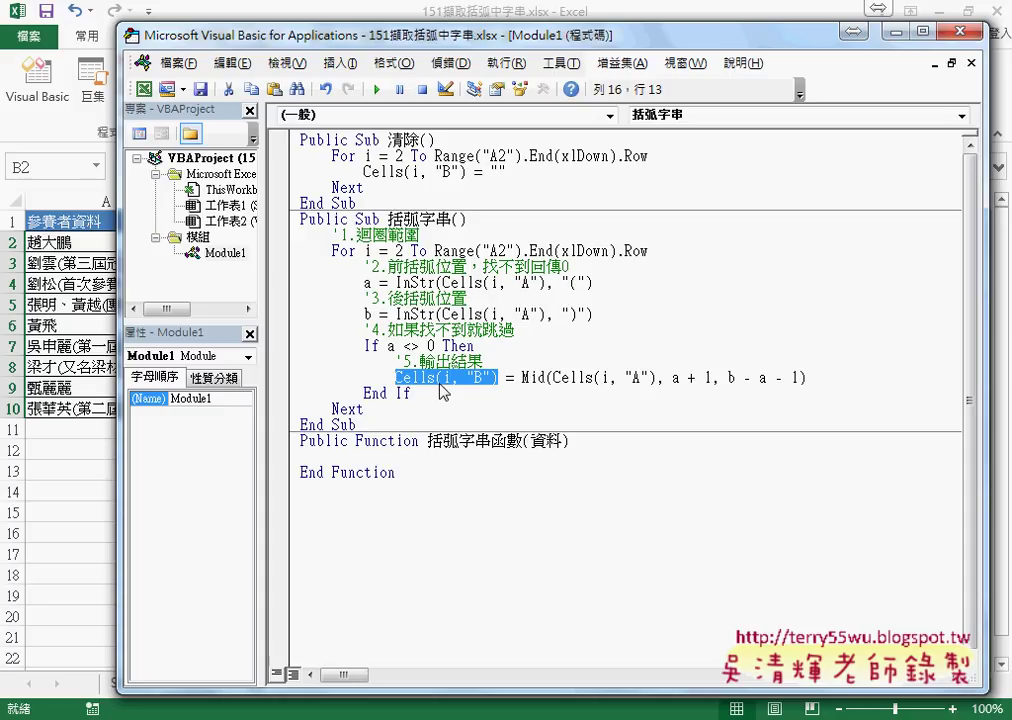
{"action": "left_click_drag", "start_coordinate": [428, 441], "coordinate": [522, 441]}
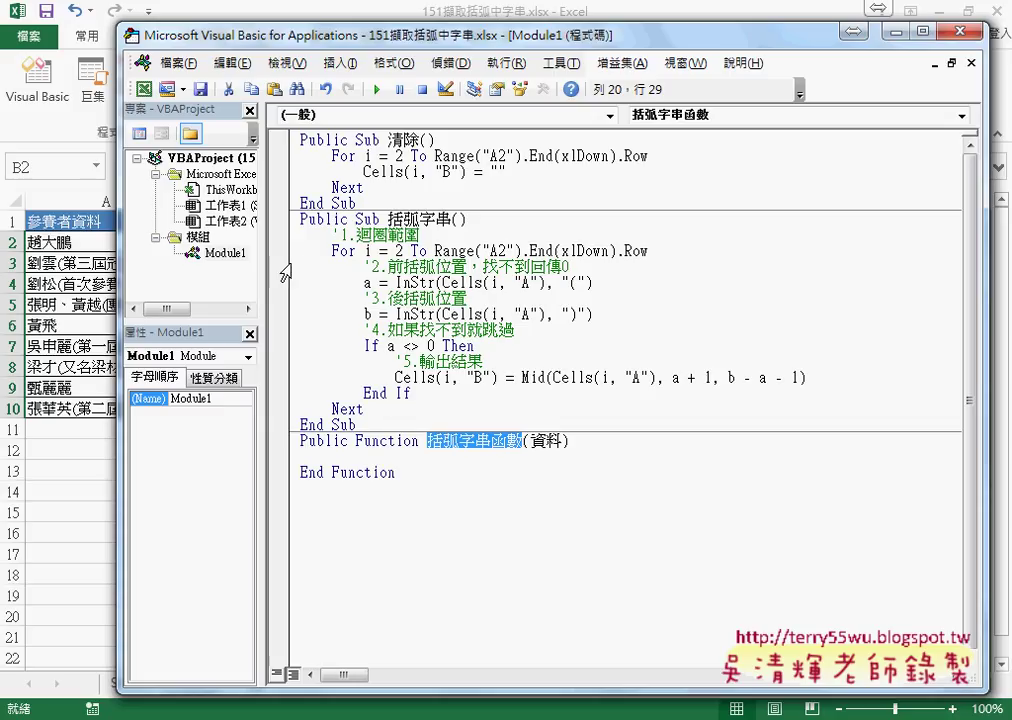
{"action": "left_click", "coordinate": [285, 267]}
{"action": "left_click_drag", "start_coordinate": [285, 270], "coordinate": [310, 400]}
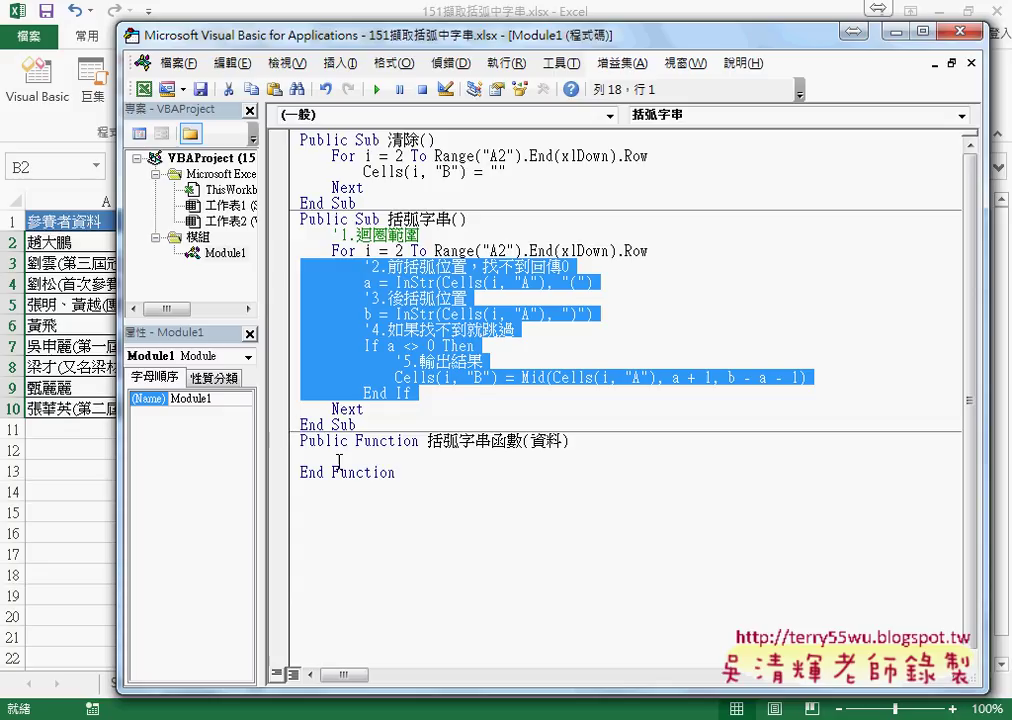
Paste the copied InStr, If and Mid lines into 括弧字串函數, indented one level in
{"action": "left_click", "coordinate": [308, 455]}
{"action": "type", "text": "'2.前括弧位置，找不到回傳0         a = InStr(Cells(i, \"A\"), \"(\")         '3.後括弧位置         b = InStr(Cells(i, \"A\"), \")\")         '4.如果找不到就跳過         If a <> 0 Then             '5.輸出結果             Cells(i, \"B\") = Mid(Cells(i, \"A\"), a + 1, b - a - 1)         End If"}
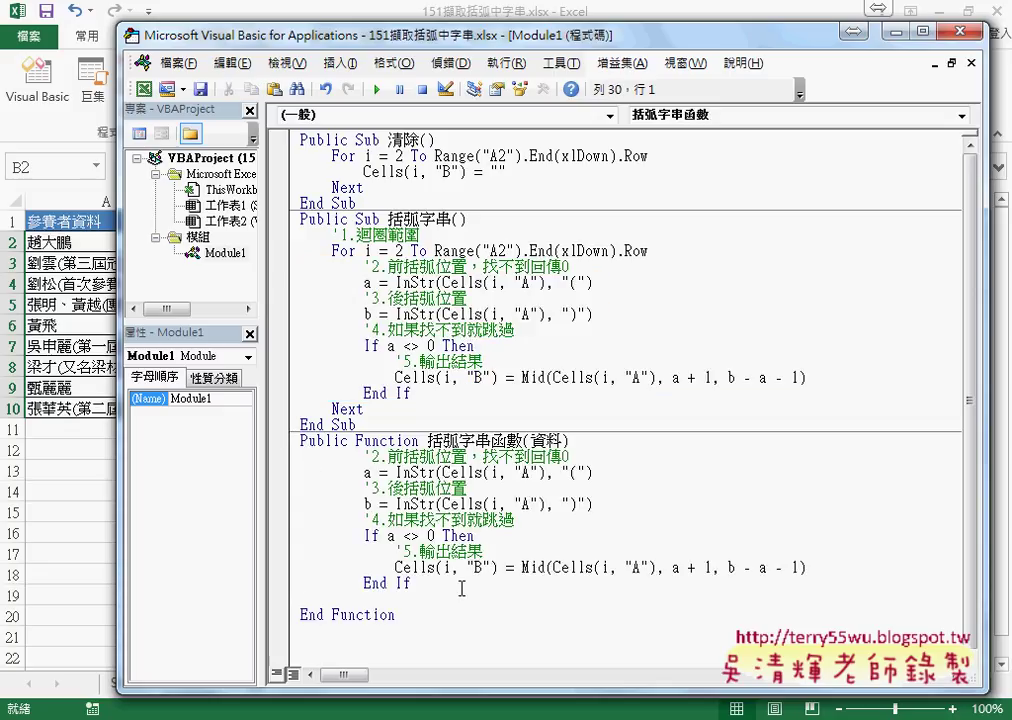
{"action": "left_click_drag", "start_coordinate": [418, 584], "coordinate": [317, 520]}
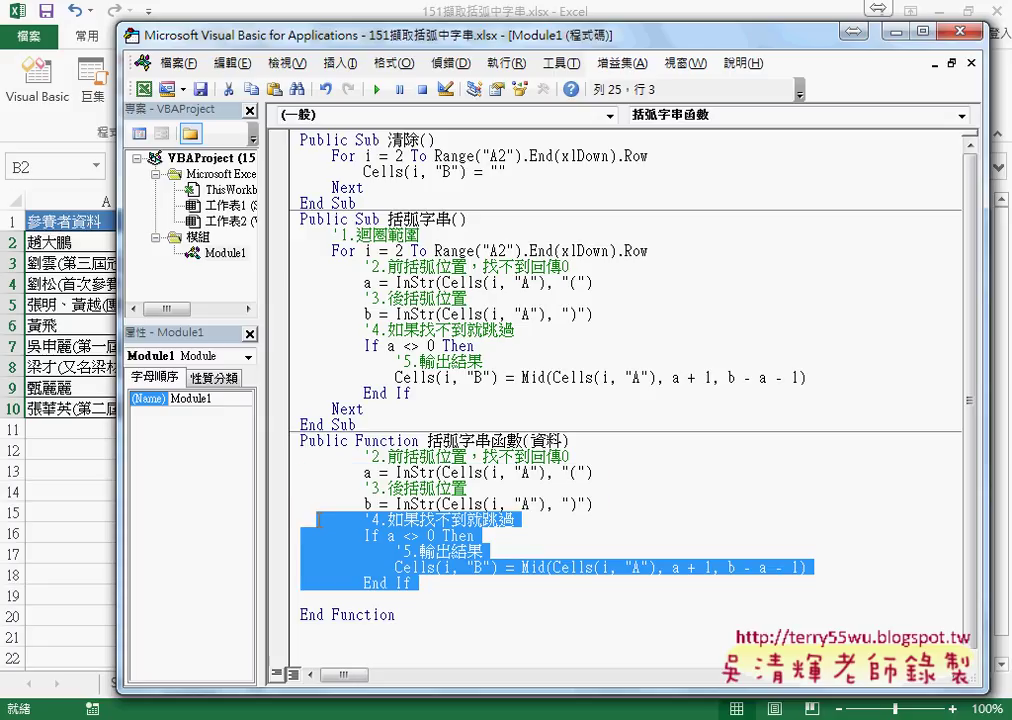
{"action": "left_click", "coordinate": [318, 251]}
{"action": "left_click_drag", "start_coordinate": [418, 584], "coordinate": [297, 461]}
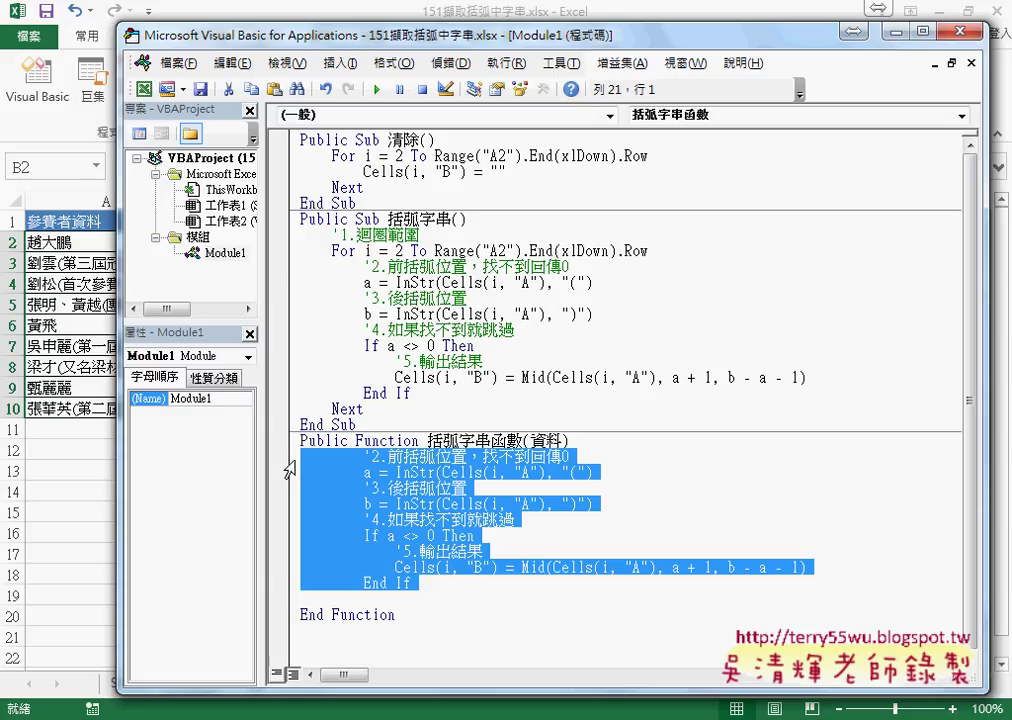
{"action": "key", "text": "shift+Tab"}
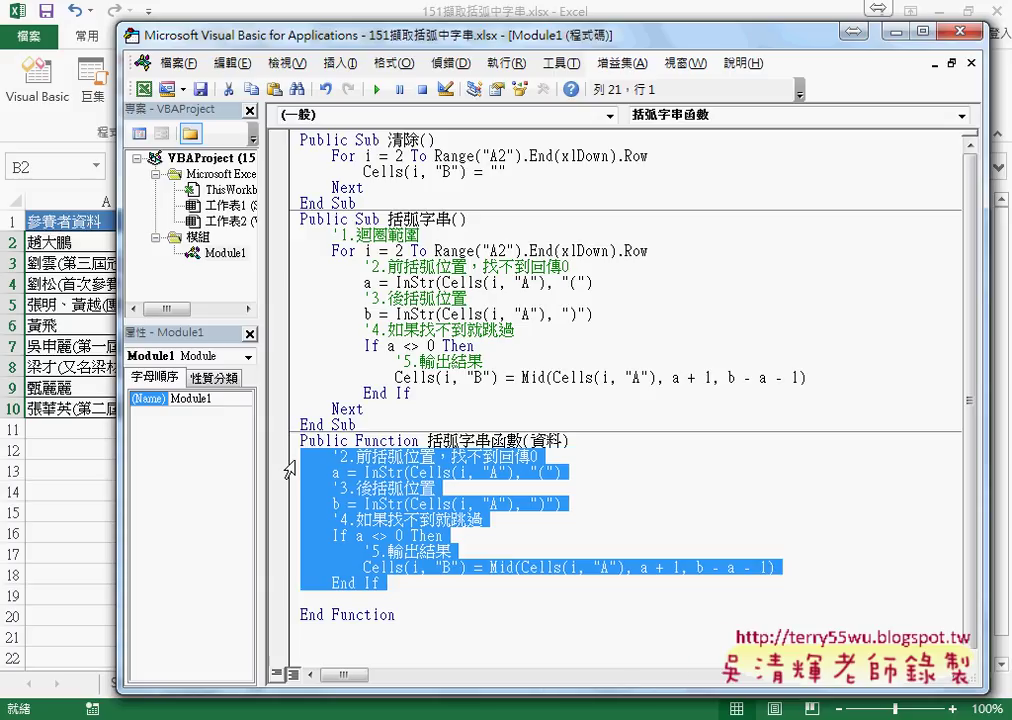
{"action": "key", "text": "Tab"}
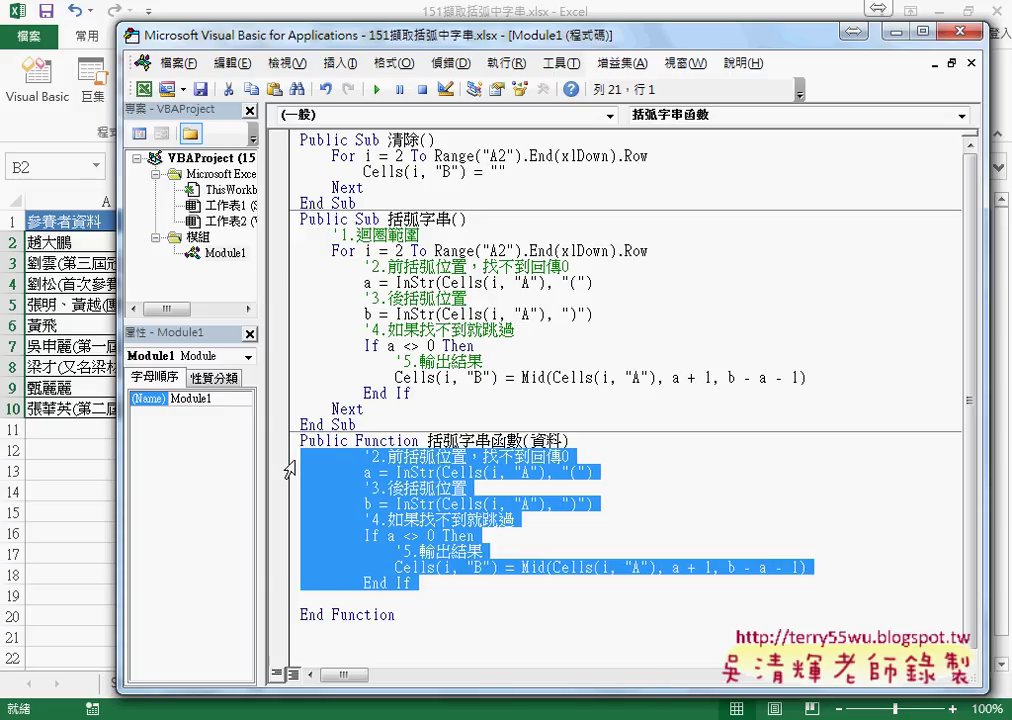
{"action": "key", "text": "shift+Tab"}
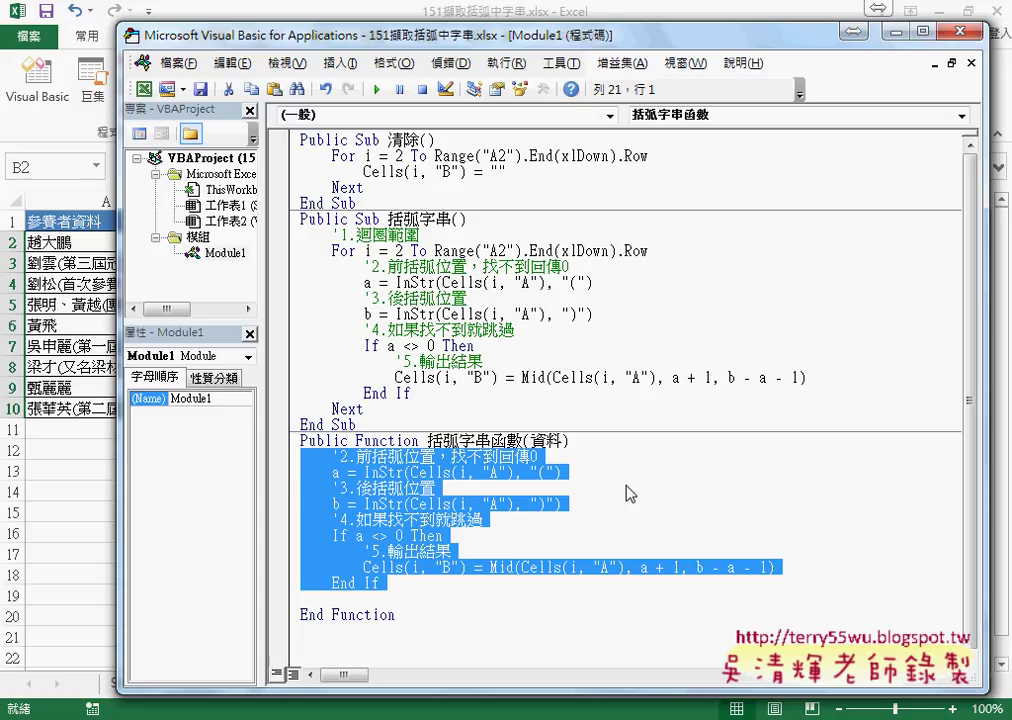
Replace Cells(i, "A") with 資料 in both InStr lines and the Mid call
{"action": "key", "text": "Left"}
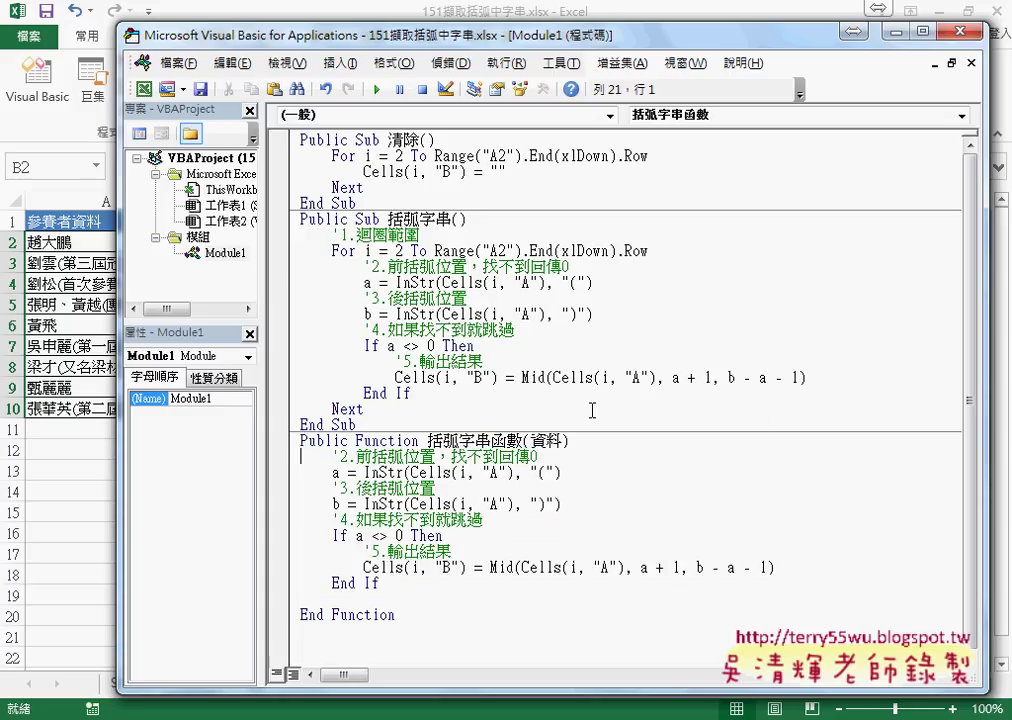
{"action": "double_click", "coordinate": [540, 441]}
{"action": "key", "text": "ctrl+c"}
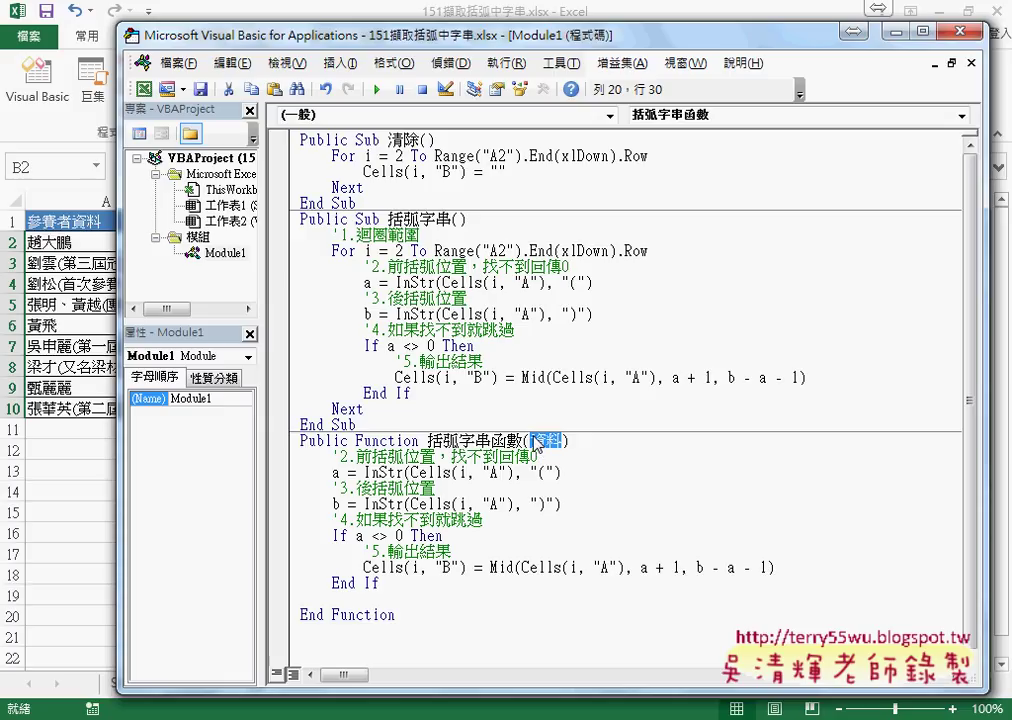
{"action": "left_click", "coordinate": [516, 474]}
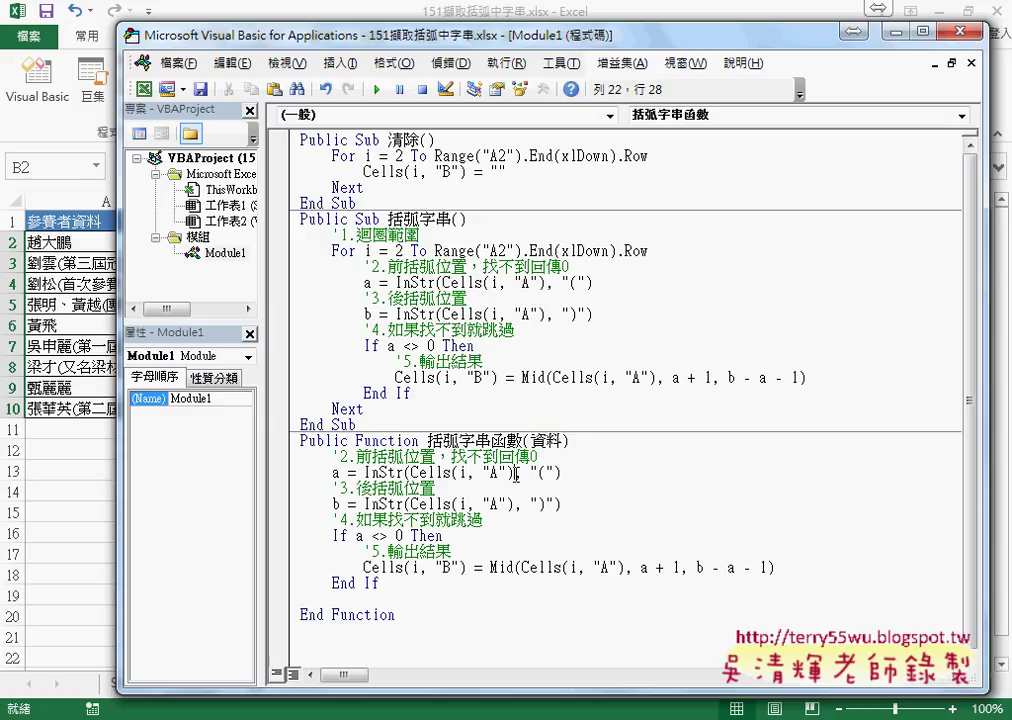
{"action": "left_click_drag", "start_coordinate": [516, 474], "coordinate": [412, 474]}
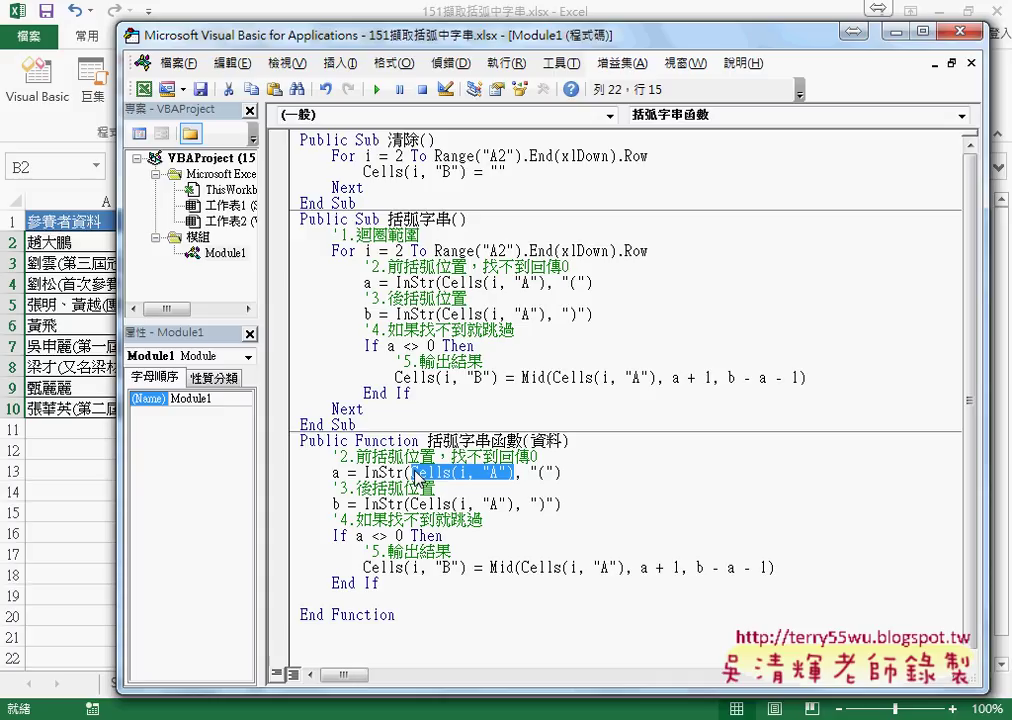
{"action": "key", "text": "ctrl+v"}
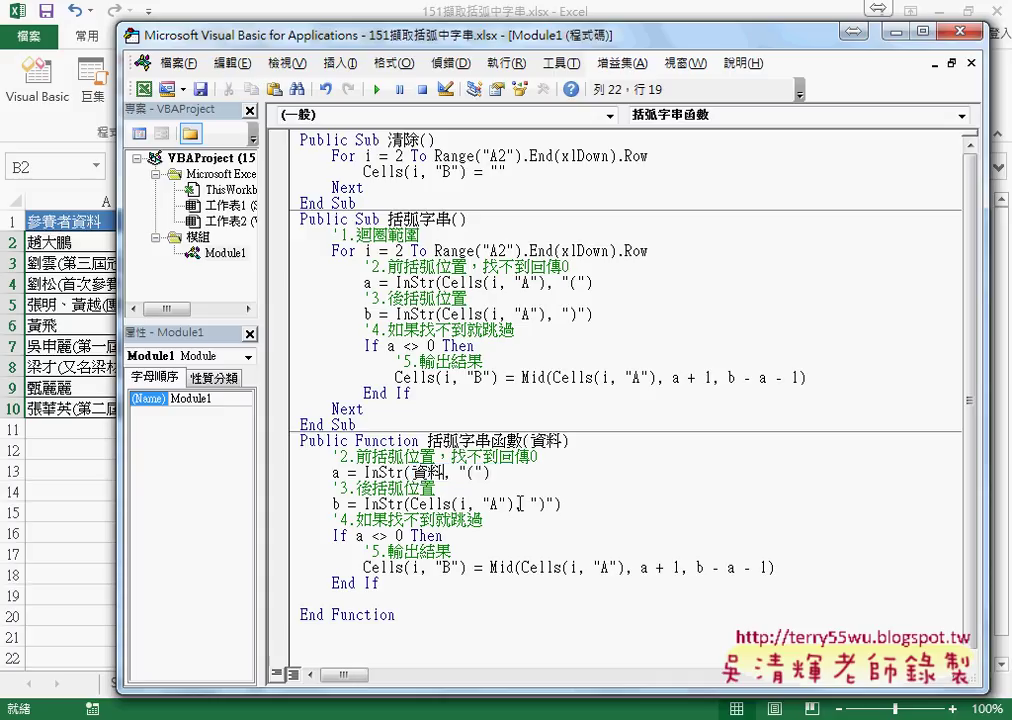
{"action": "left_click_drag", "start_coordinate": [516, 504], "coordinate": [412, 504]}
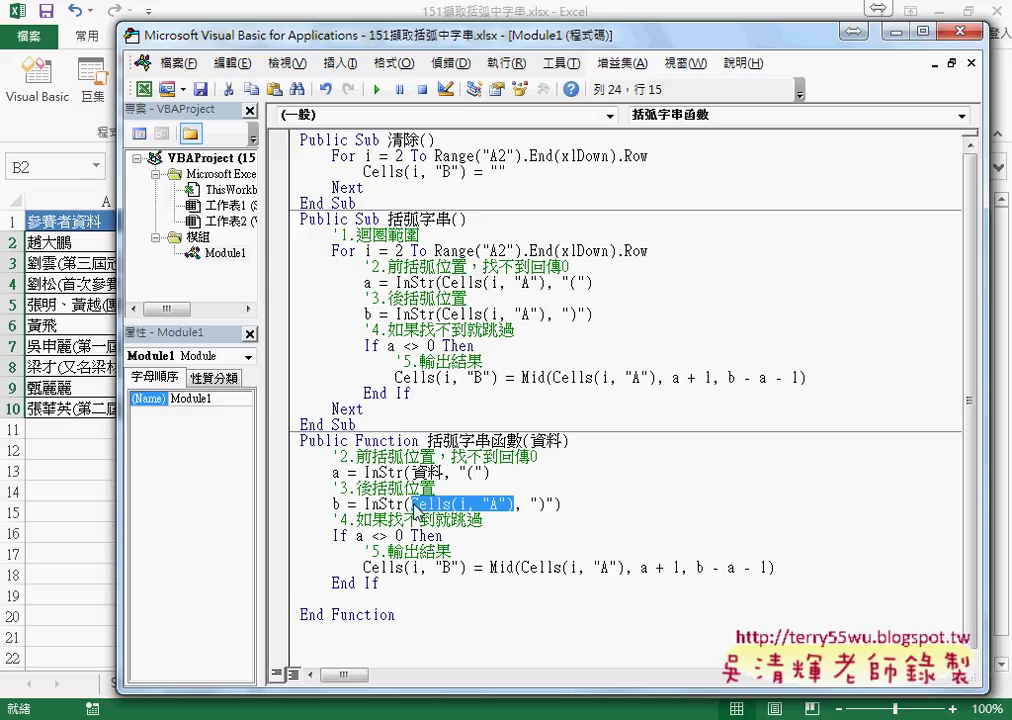
{"action": "key", "text": "ctrl+v"}
{"action": "left_click_drag", "start_coordinate": [627, 567], "coordinate": [490, 567]}
{"action": "key", "text": "ctrl+v"}
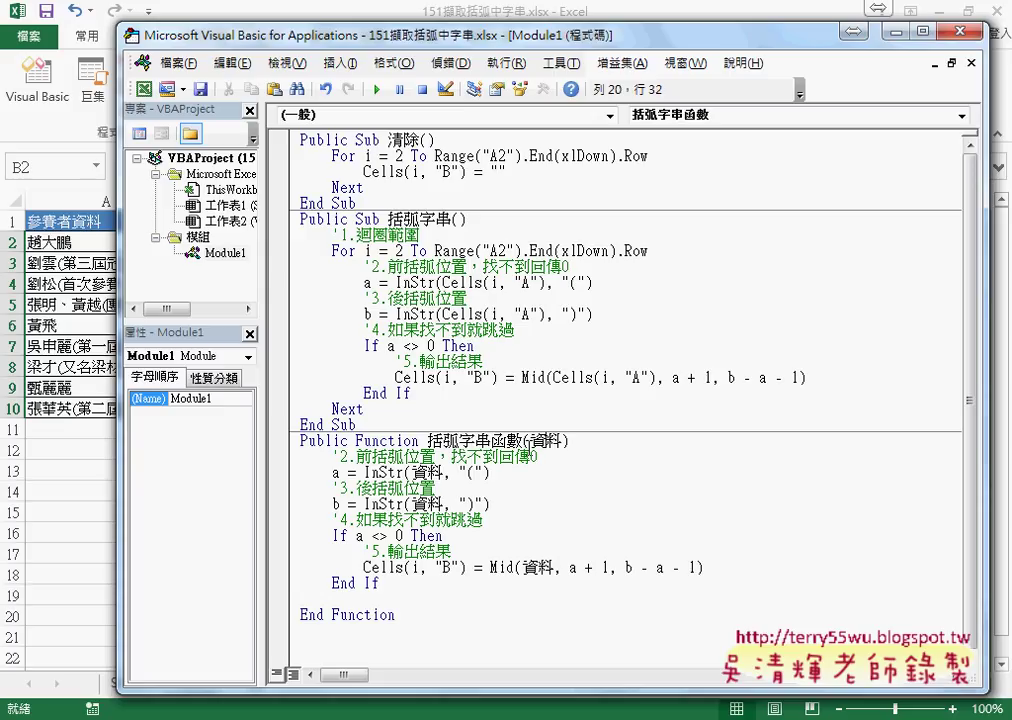
Replace Cells(i, "B") with 括弧字串函數 as the return value, then switch to the Excel sheet
{"action": "left_click", "coordinate": [426, 505]}
{"action": "left_click_drag", "start_coordinate": [467, 567], "coordinate": [396, 567]}
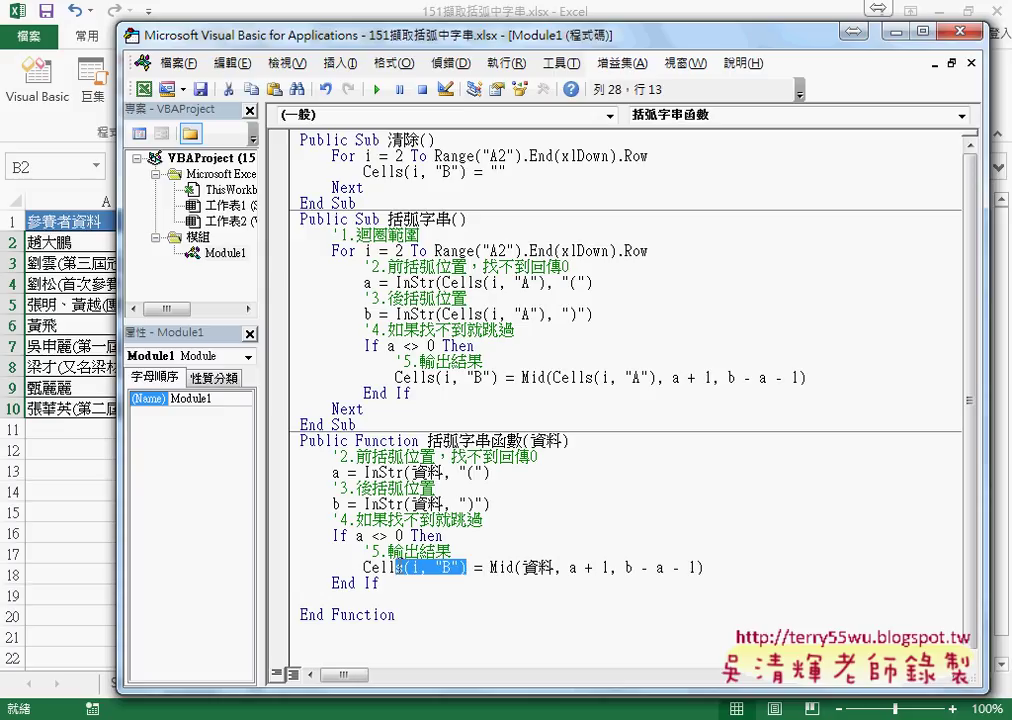
{"action": "left_click_drag", "start_coordinate": [428, 440], "coordinate": [520, 441]}
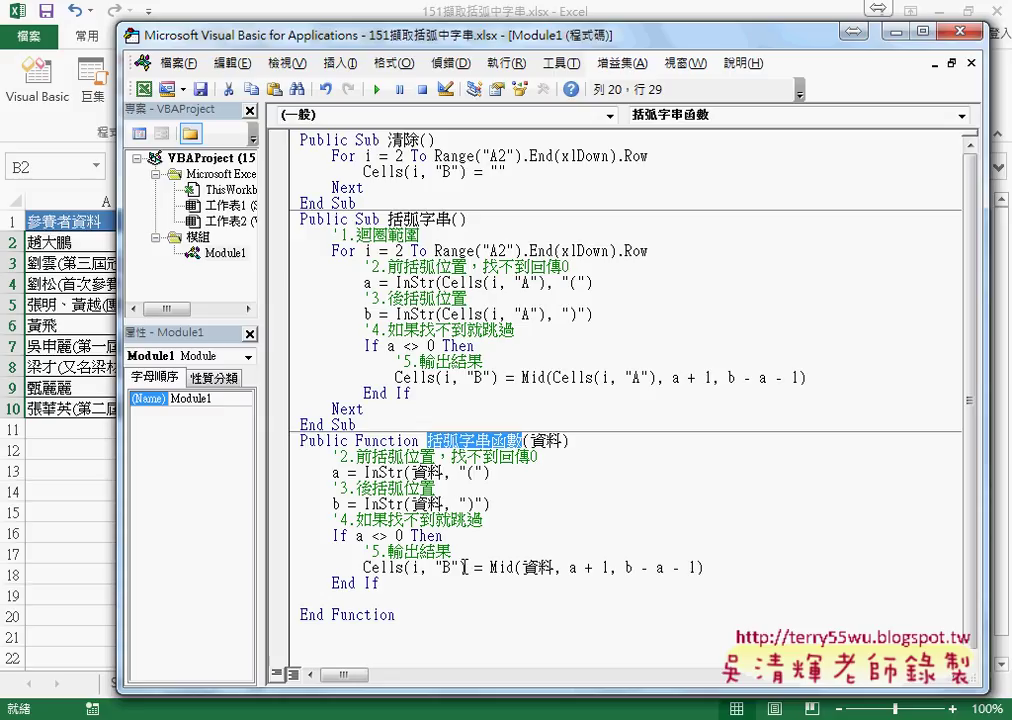
{"action": "left_click_drag", "start_coordinate": [467, 568], "coordinate": [363, 569]}
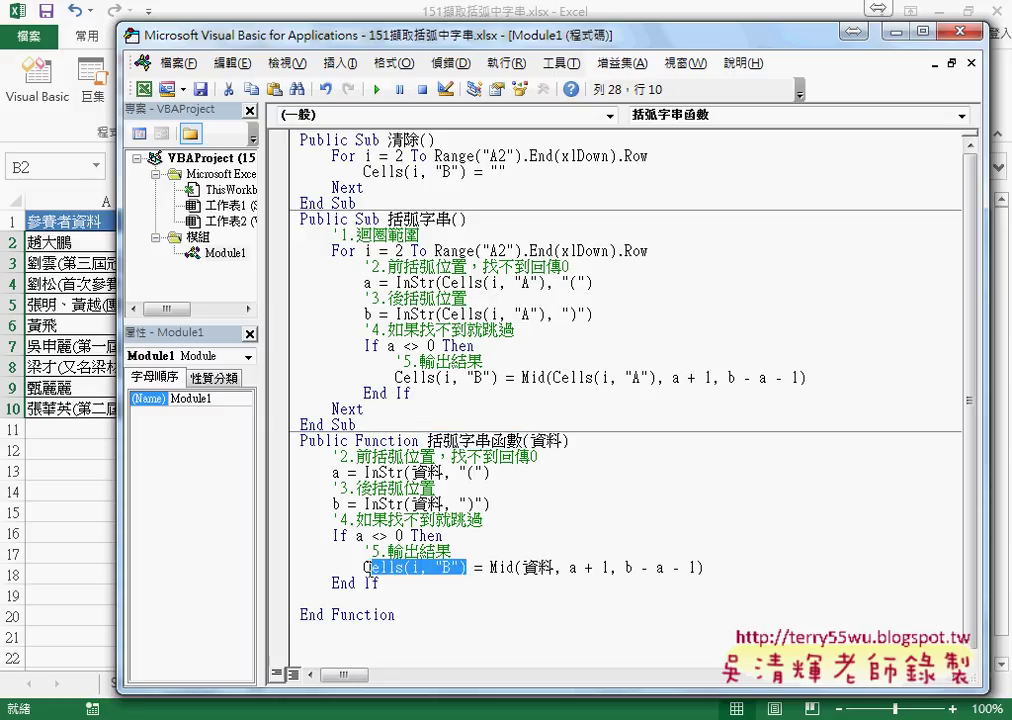
{"action": "type", "text": "括弧字串函數"}
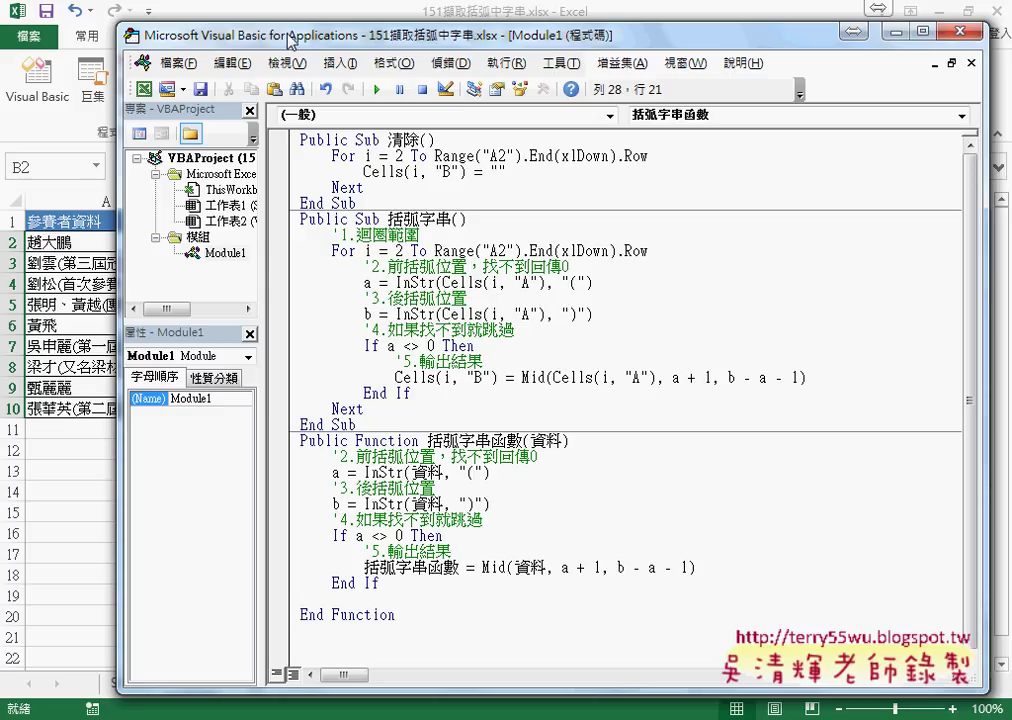
{"action": "left_click_drag", "start_coordinate": [288, 40], "coordinate": [497, 88]}
{"action": "left_click", "coordinate": [238, 238]}
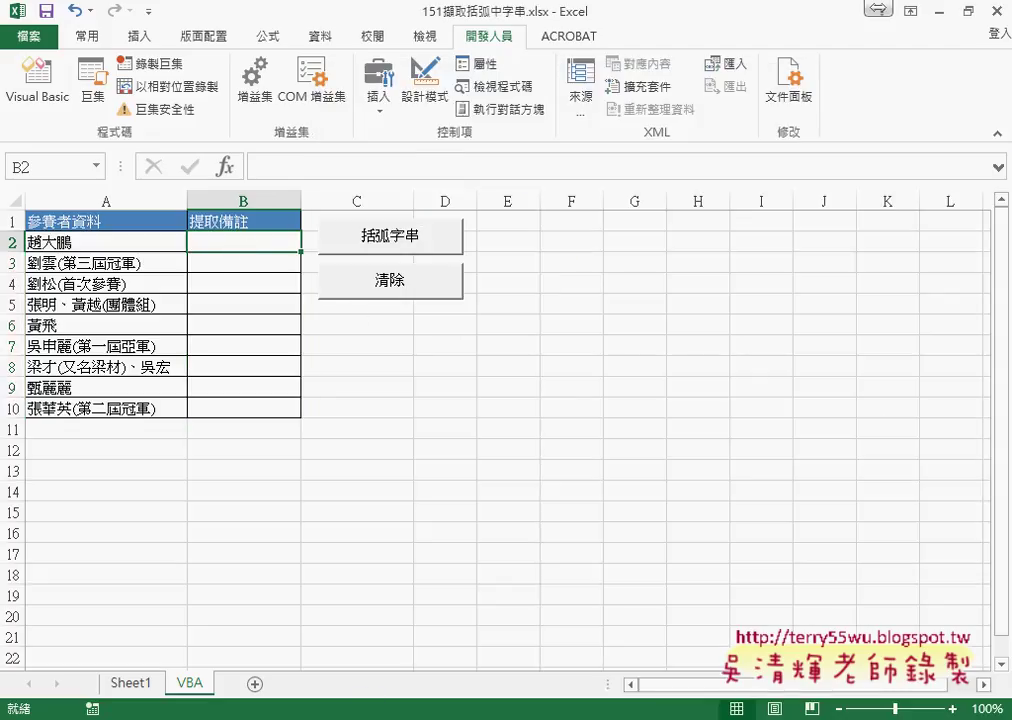
Delete the empty line after End If in the 括弧字串函數 code
{"action": "left_click", "coordinate": [542, 637]}
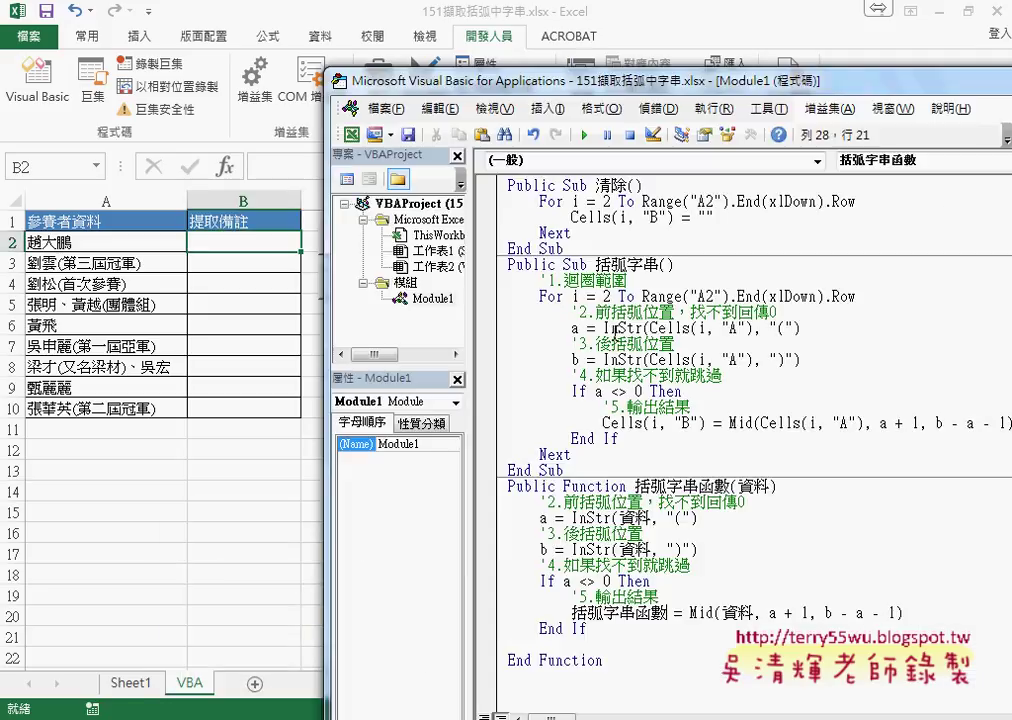
{"action": "left_click", "coordinate": [613, 628]}
{"action": "key", "text": "Delete"}
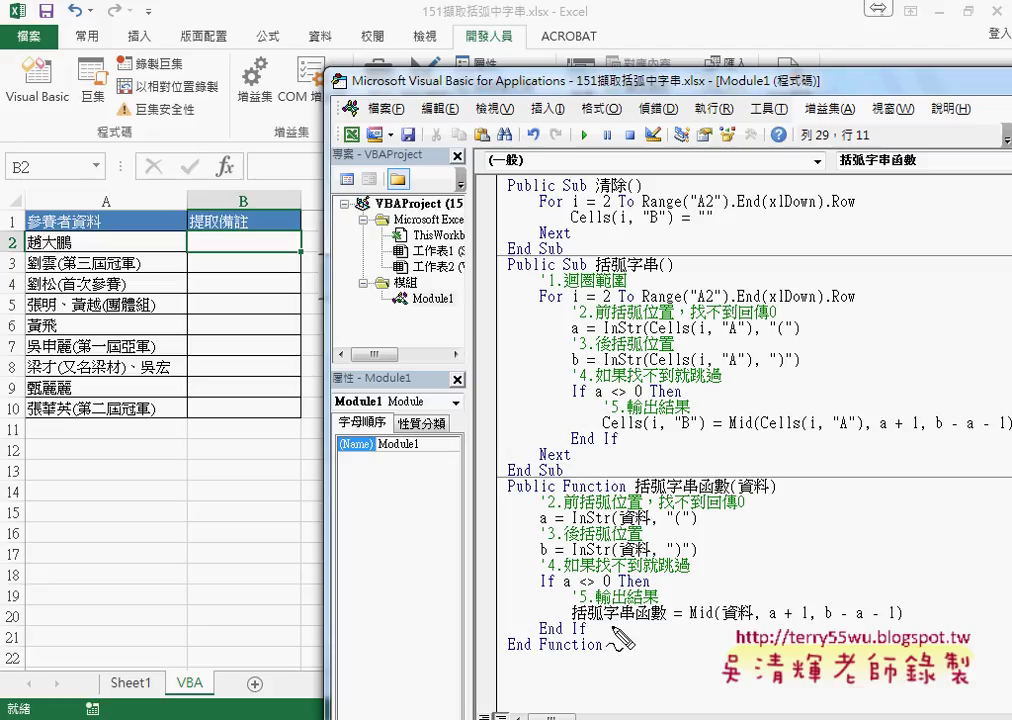
Highlight several parts of the function code, then return to the Excel worksheet
{"action": "left_click_drag", "start_coordinate": [630, 458], "coordinate": [640, 452]}
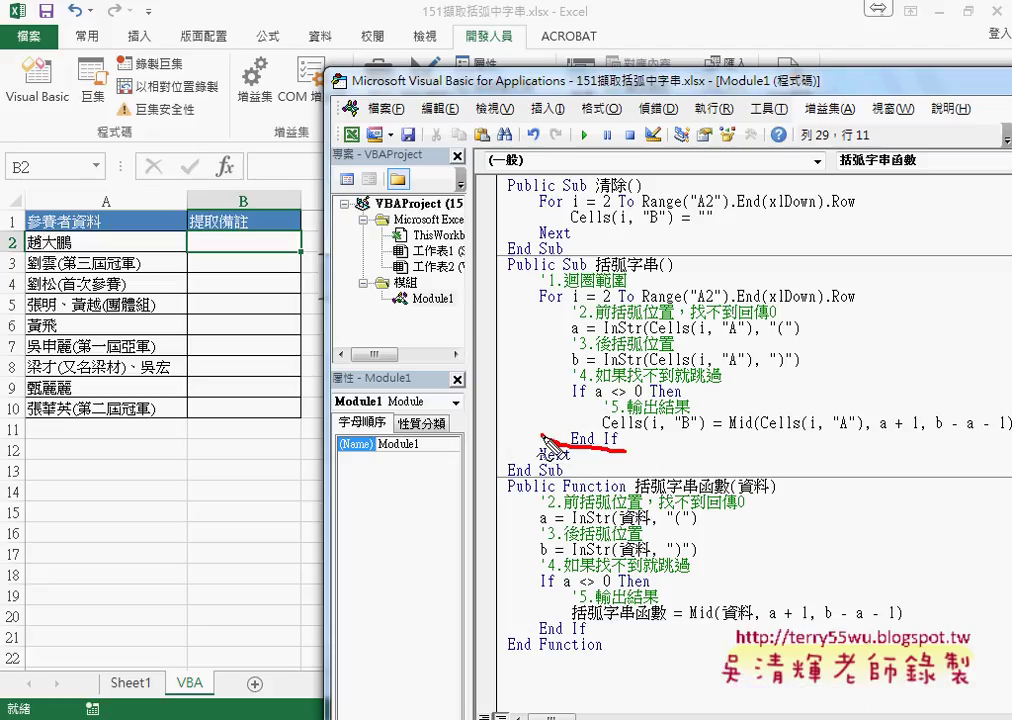
{"action": "mouse_move", "coordinate": [508, 350]}
{"action": "left_mouse_down"}
{"action": "mouse_move", "coordinate": [490, 490]}
{"action": "mouse_move", "coordinate": [497, 522]}
{"action": "left_mouse_up"}
{"action": "left_click_drag", "start_coordinate": [752, 492], "coordinate": [768, 491]}
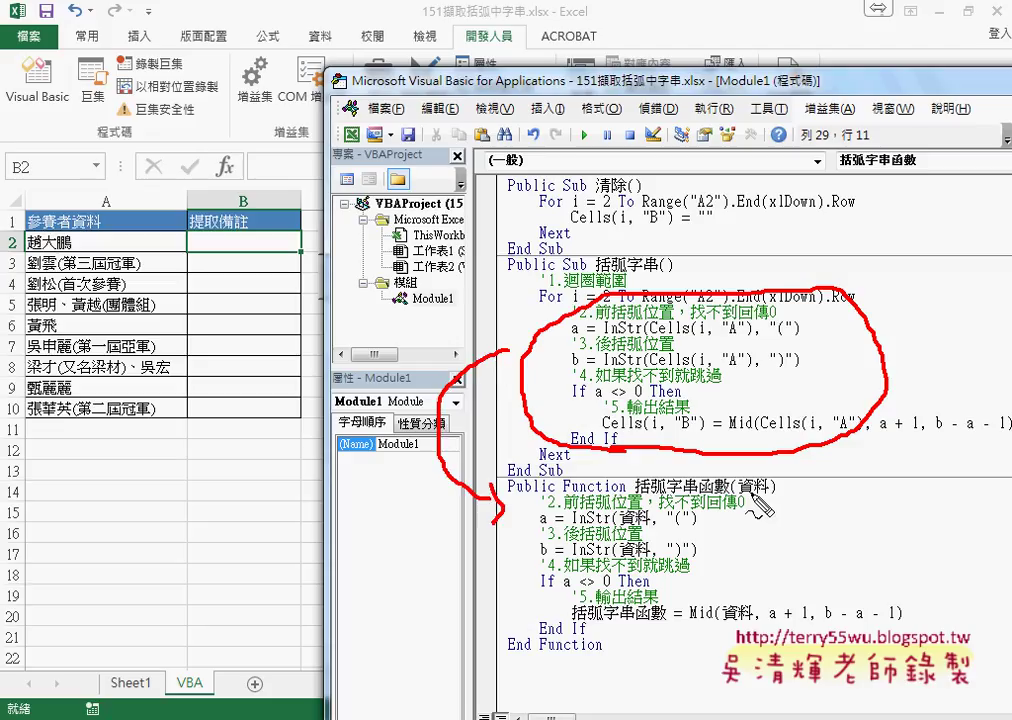
{"action": "mouse_move", "coordinate": [624, 521]}
{"action": "left_mouse_down"}
{"action": "mouse_move", "coordinate": [638, 520]}
{"action": "mouse_move", "coordinate": [645, 552]}
{"action": "left_mouse_up"}
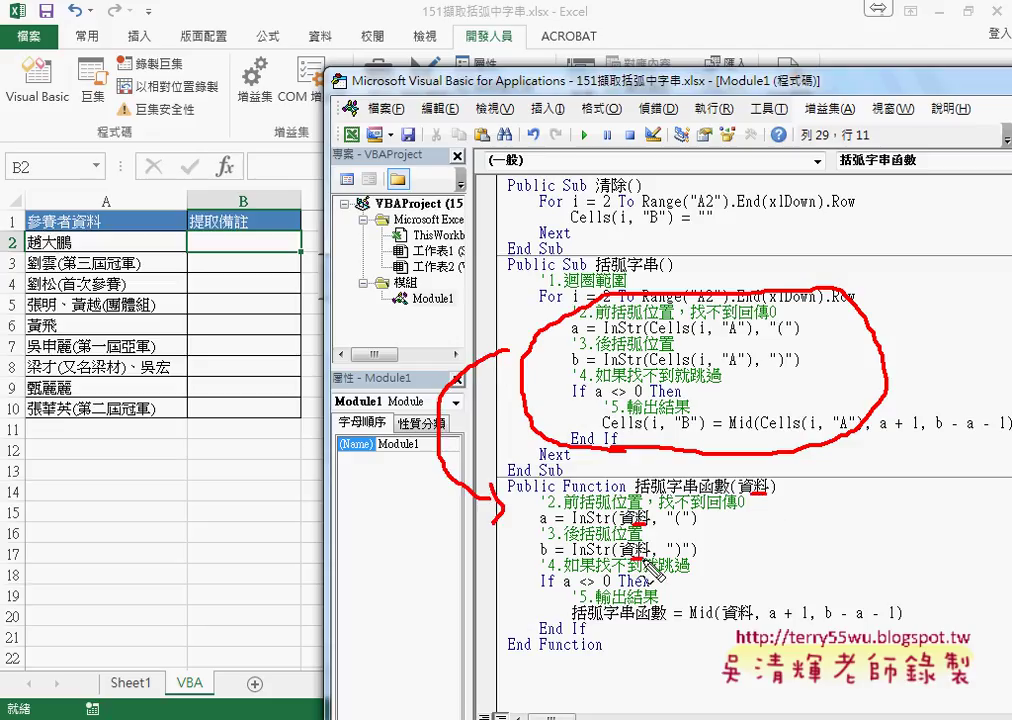
{"action": "left_click_drag", "start_coordinate": [728, 620], "coordinate": [748, 619]}
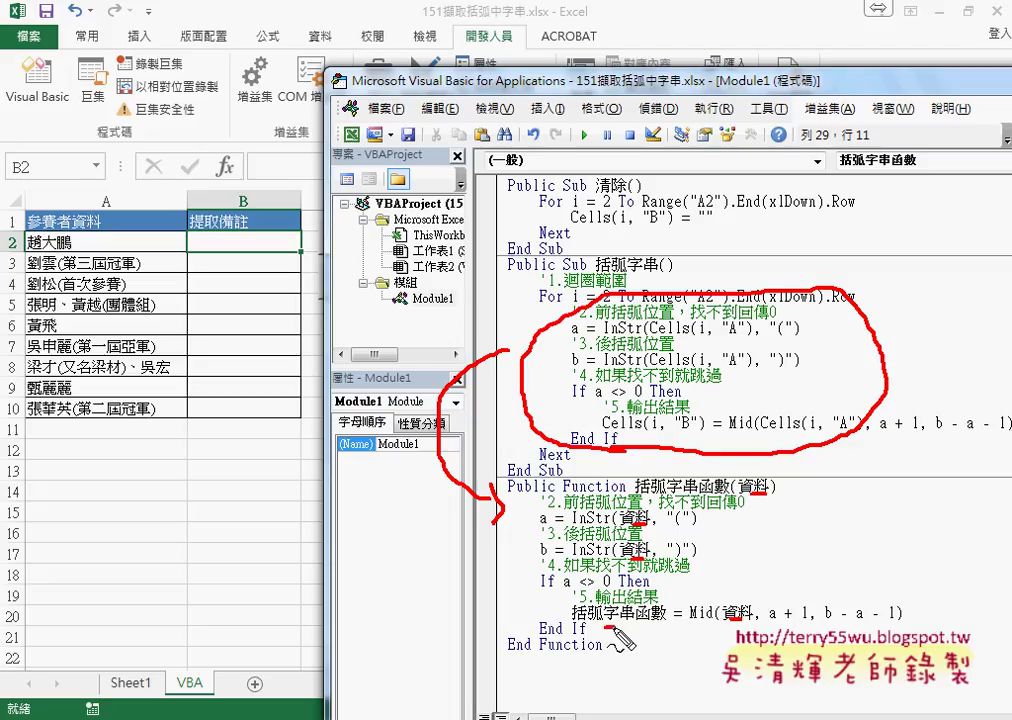
{"action": "left_click_drag", "start_coordinate": [606, 626], "coordinate": [664, 626]}
{"action": "left_click_drag", "start_coordinate": [658, 494], "coordinate": [690, 492]}
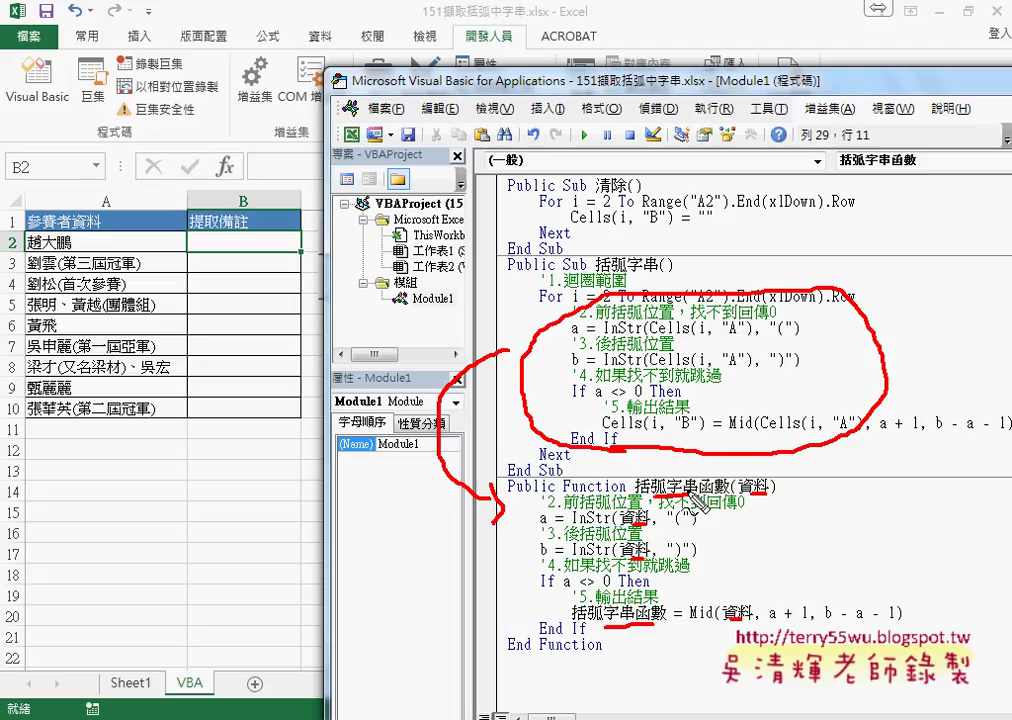
{"action": "key", "text": "Escape"}
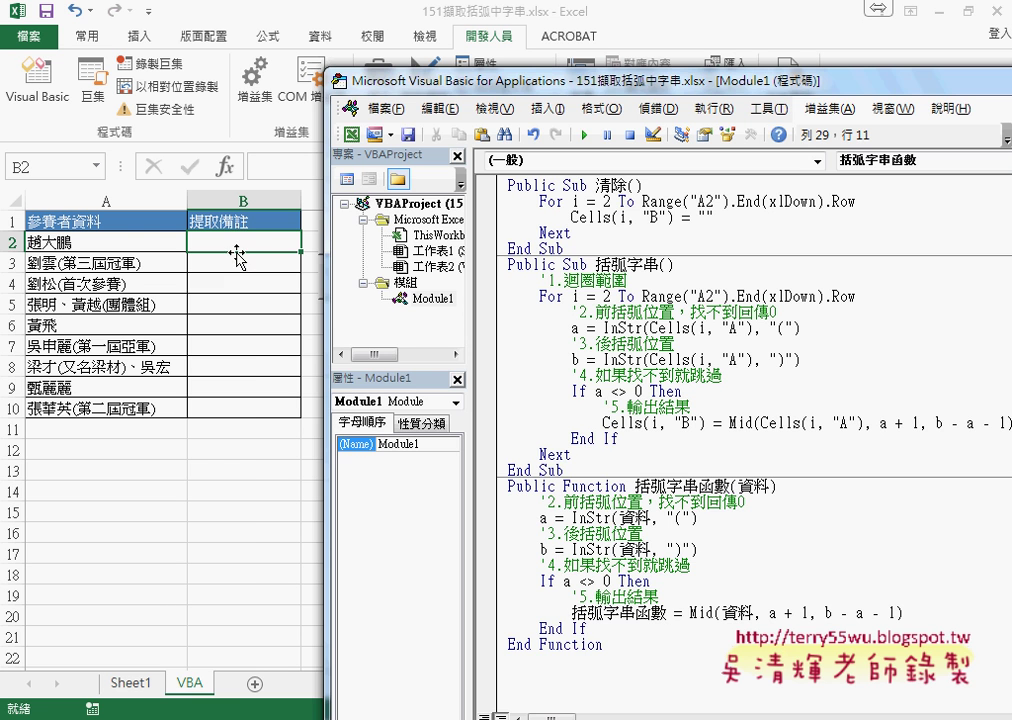
{"action": "key", "text": "alt+F11"}
Enter =括弧字串函數(A2) in B2 via Insert Function and fill it down to B10
{"action": "left_click", "coordinate": [225, 167]}
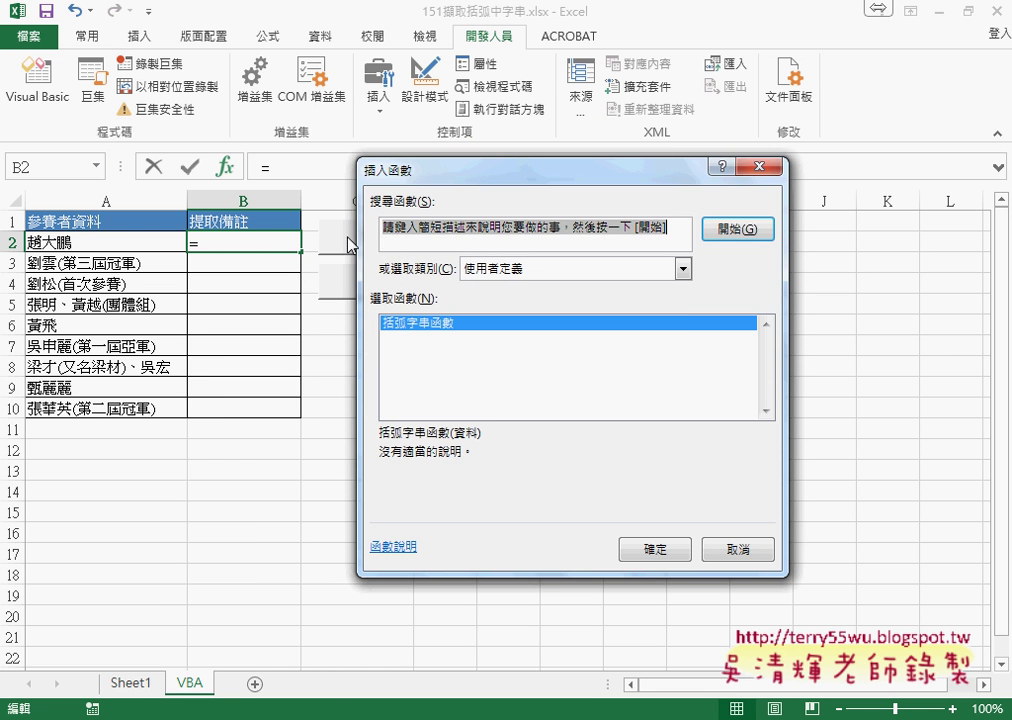
{"action": "left_click", "coordinate": [515, 268]}
{"action": "left_click", "coordinate": [421, 357]}
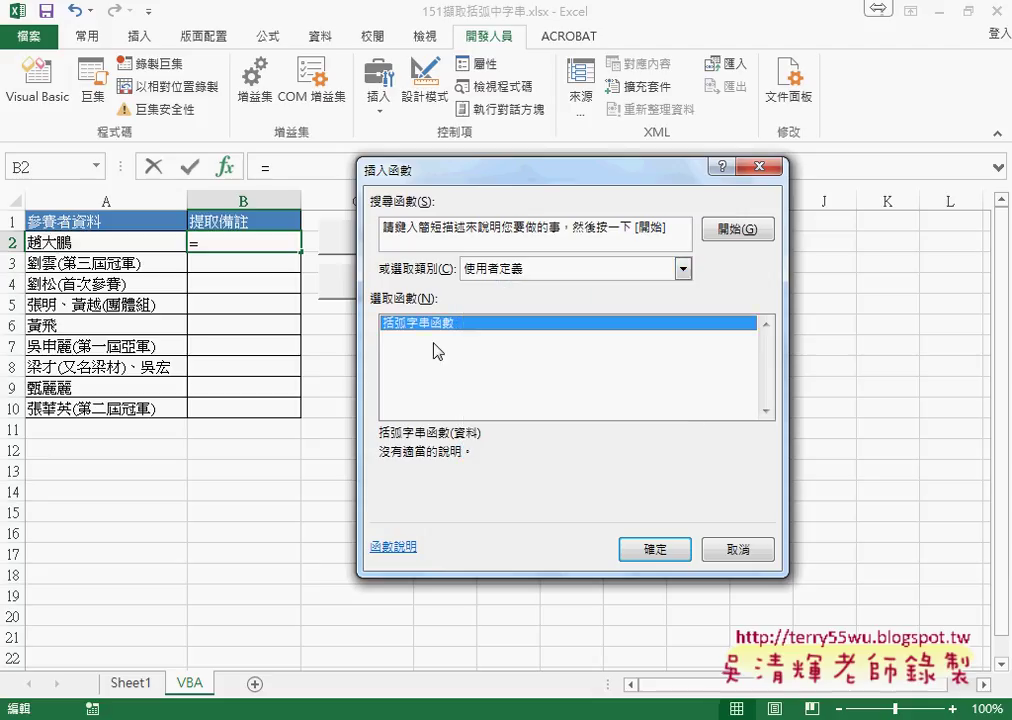
{"action": "left_click", "coordinate": [643, 543]}
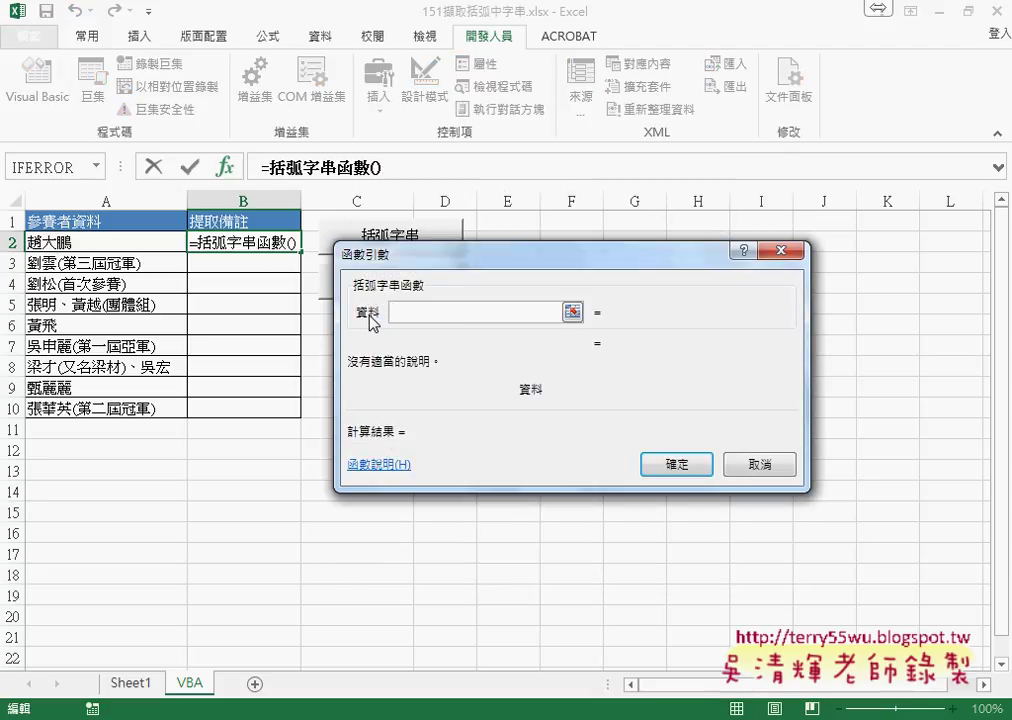
{"action": "left_click", "coordinate": [136, 242]}
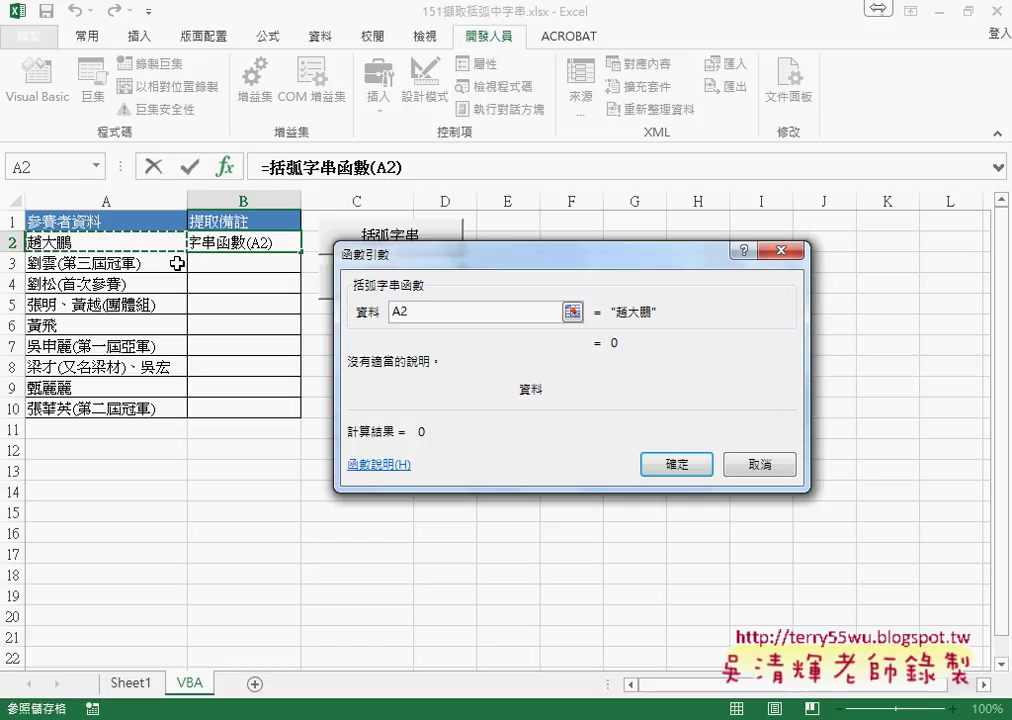
{"action": "left_click", "coordinate": [677, 464]}
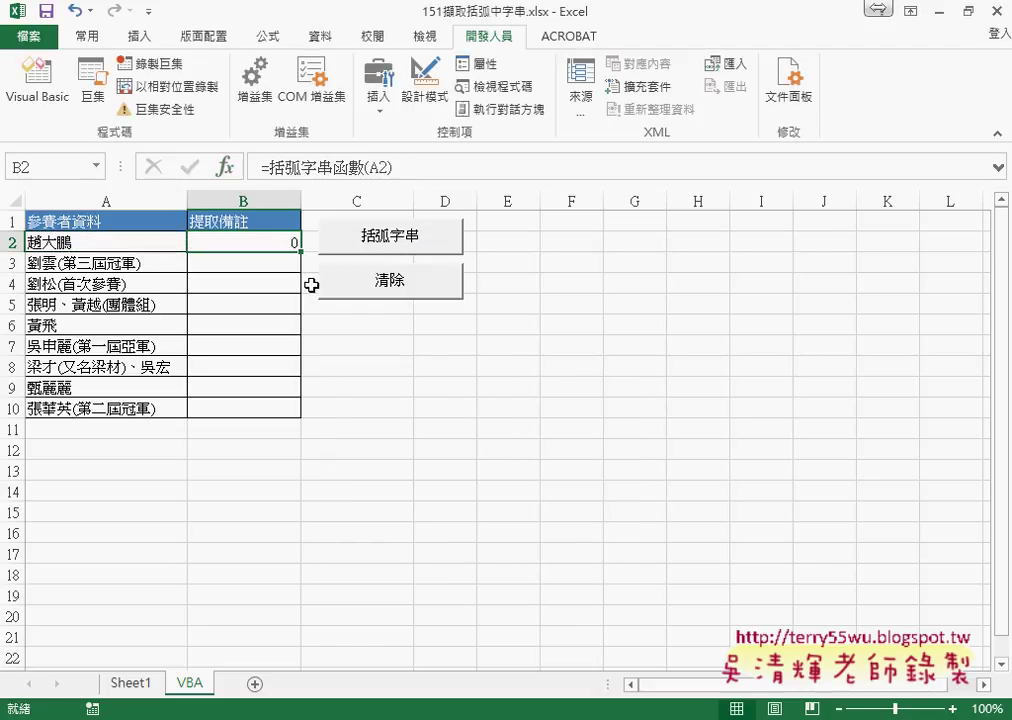
{"action": "left_click_drag", "start_coordinate": [300, 251], "coordinate": [305, 414]}
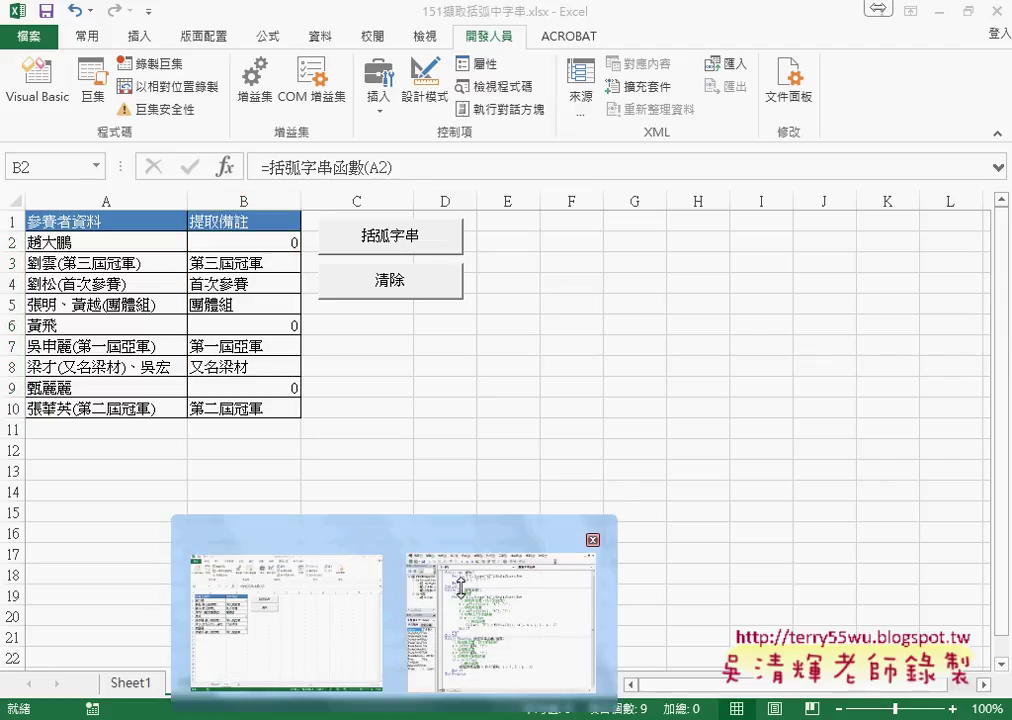
Place the Module1 code beside the sheet and highlight the 資料 parameter, InStr search, a <> 0 check and result line
{"action": "left_click", "coordinate": [500, 610]}
{"action": "left_click_drag", "start_coordinate": [640, 98], "coordinate": [613, 47]}
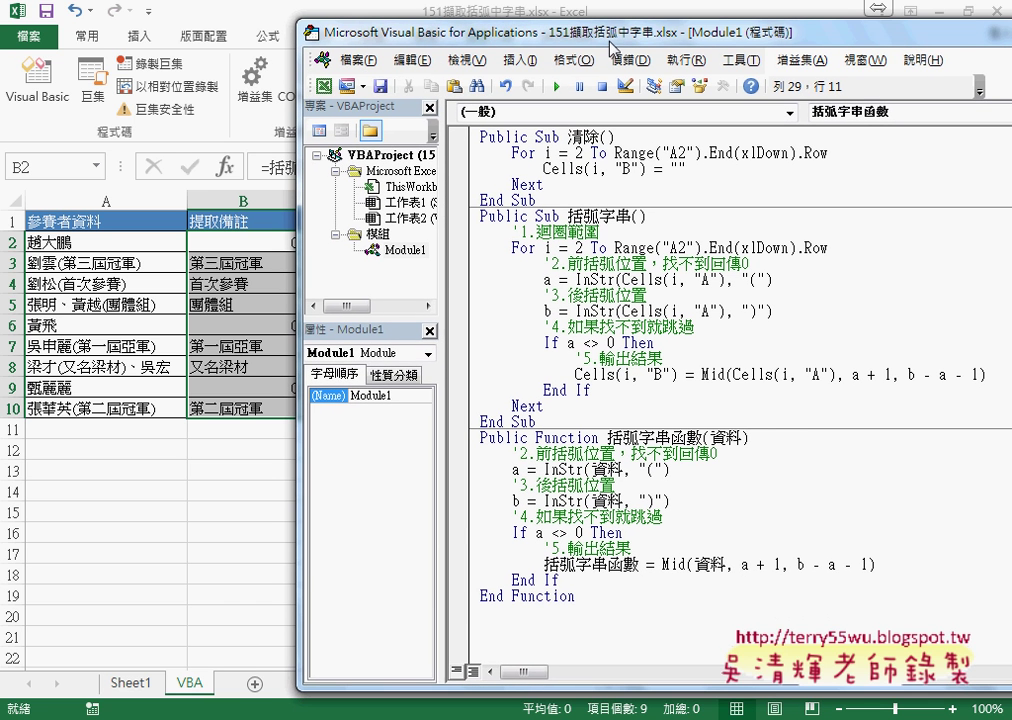
{"action": "left_click_drag", "start_coordinate": [709, 437], "coordinate": [739, 437]}
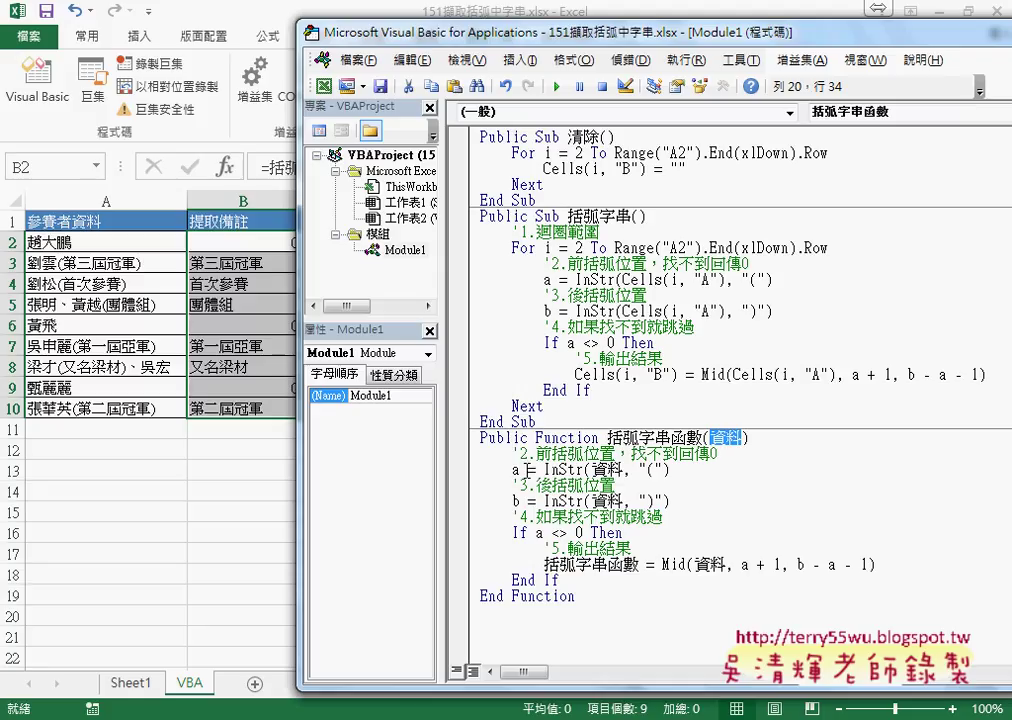
{"action": "left_click_drag", "start_coordinate": [536, 468], "coordinate": [668, 468]}
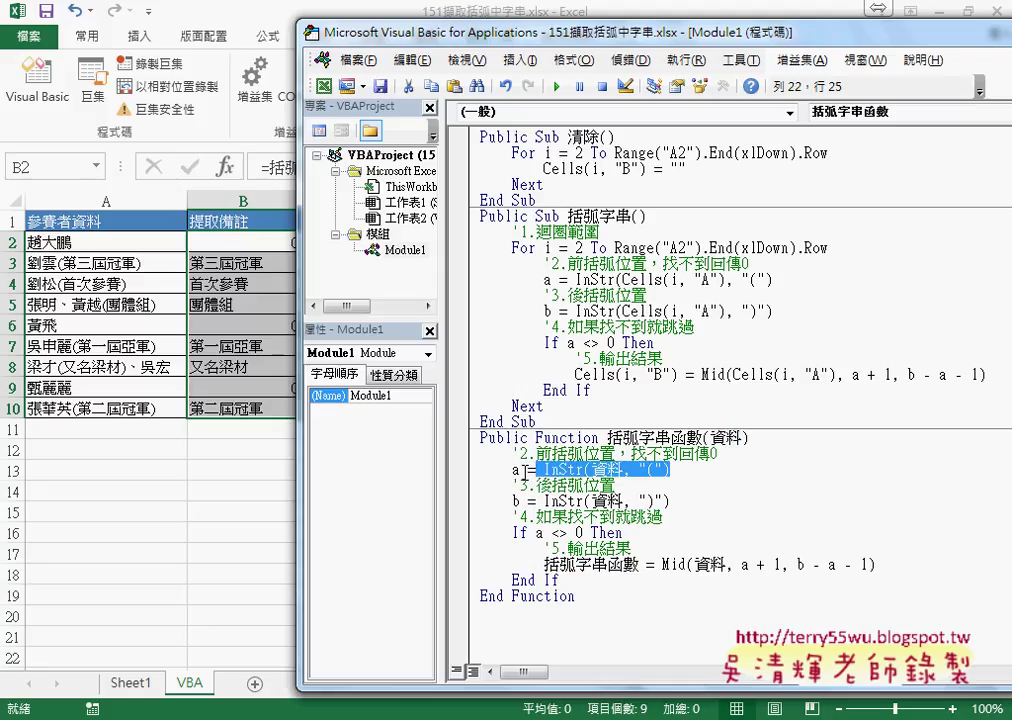
{"action": "left_click_drag", "start_coordinate": [527, 468], "coordinate": [514, 468]}
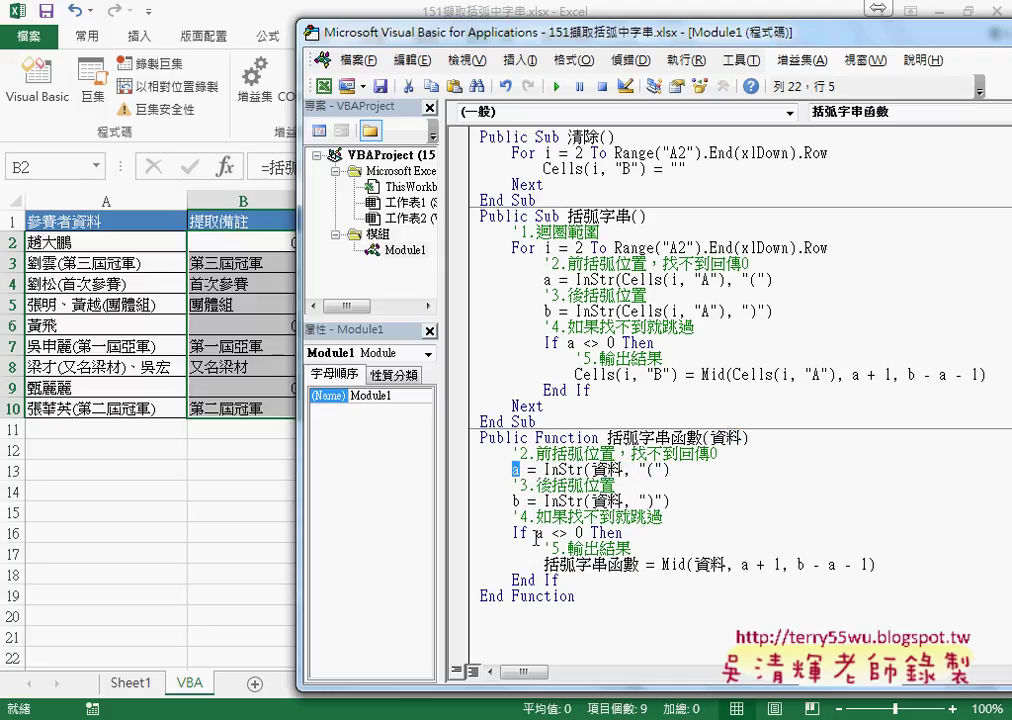
{"action": "left_click_drag", "start_coordinate": [537, 535], "coordinate": [580, 533]}
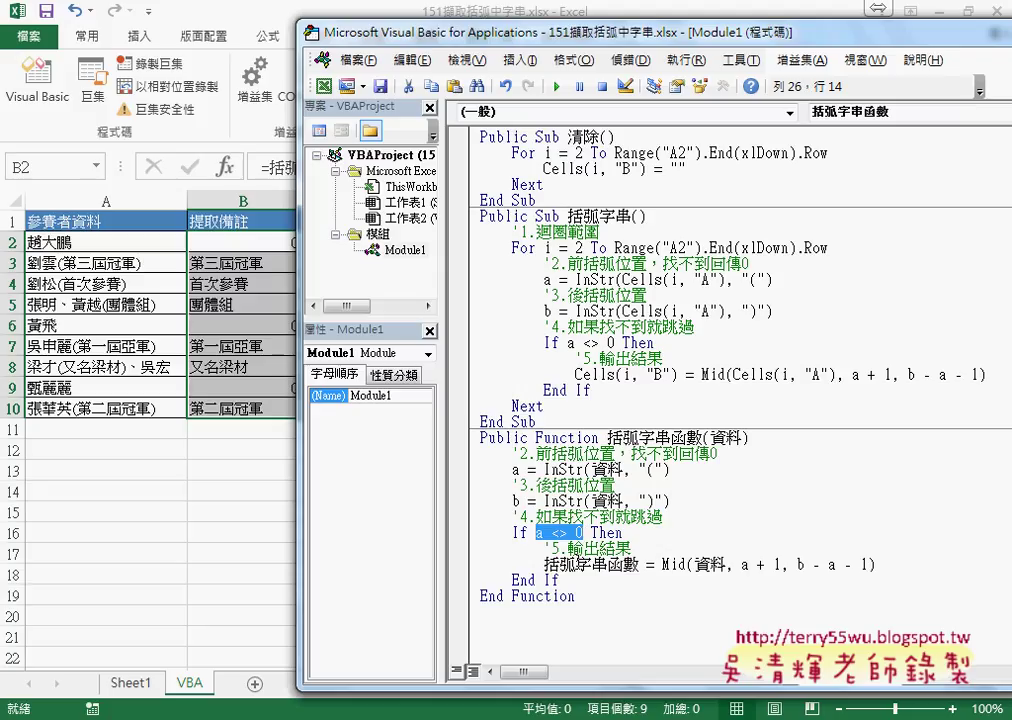
{"action": "left_click_drag", "start_coordinate": [638, 565], "coordinate": [544, 565]}
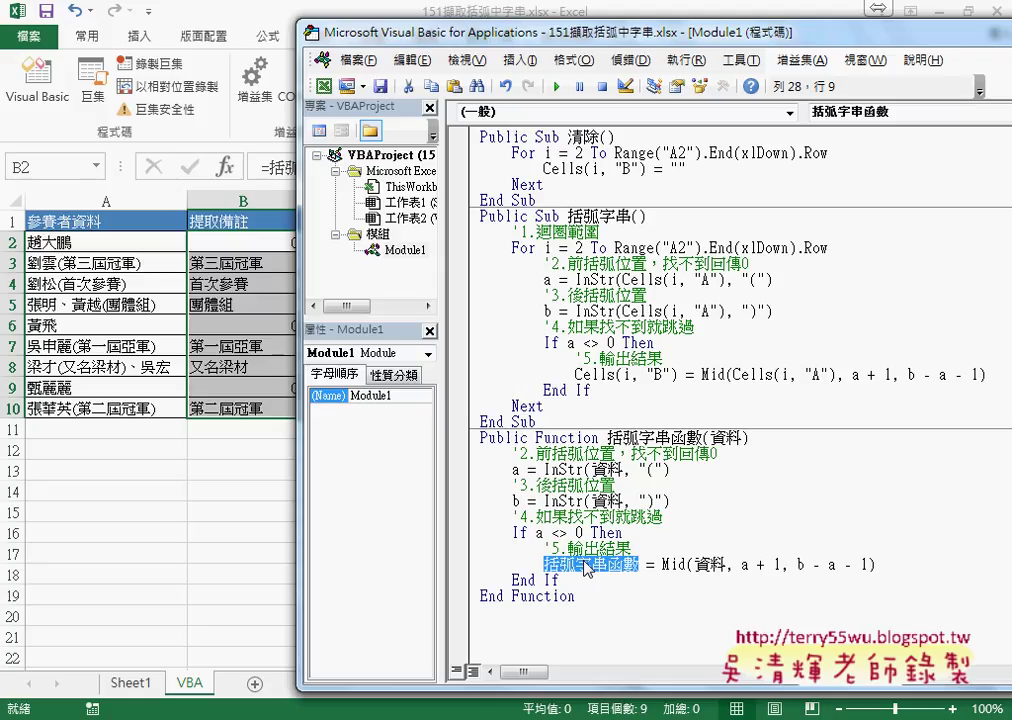
Insert an Else line after the Mid assignment with an indented line below it
{"action": "left_click", "coordinate": [887, 570]}
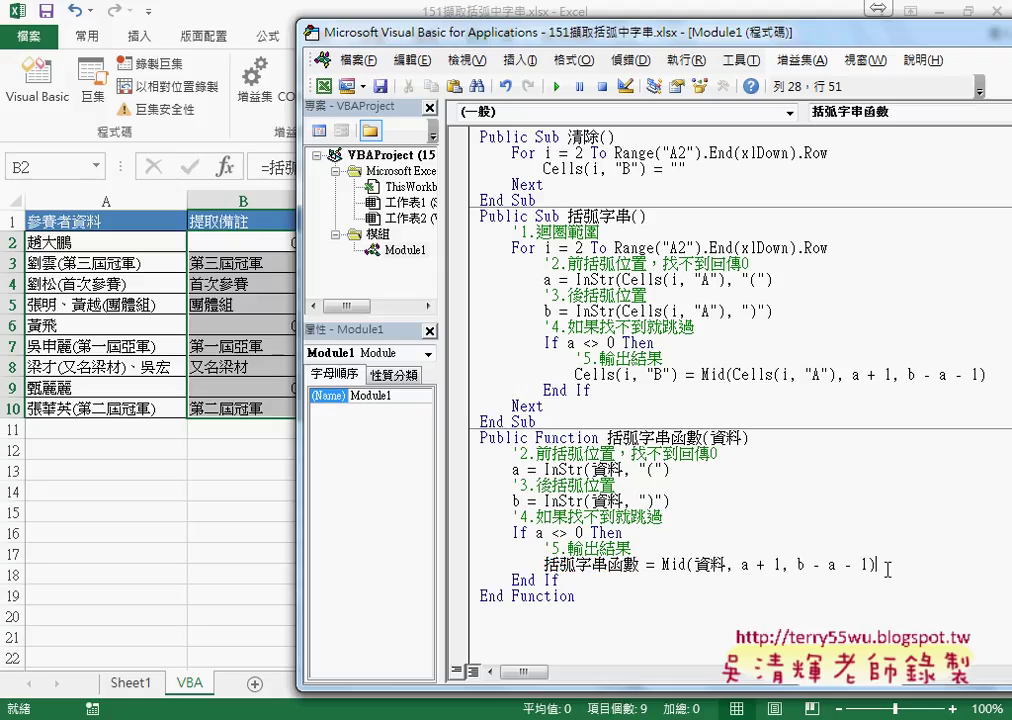
{"action": "key", "text": "Return"}
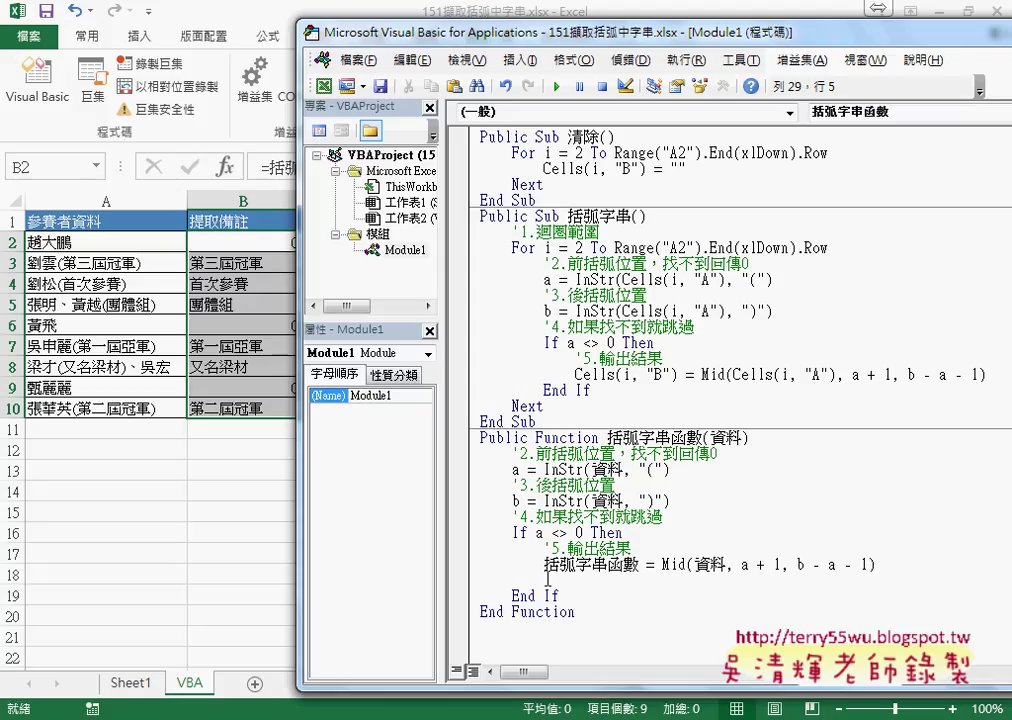
{"action": "key", "text": "ctrl+j"}
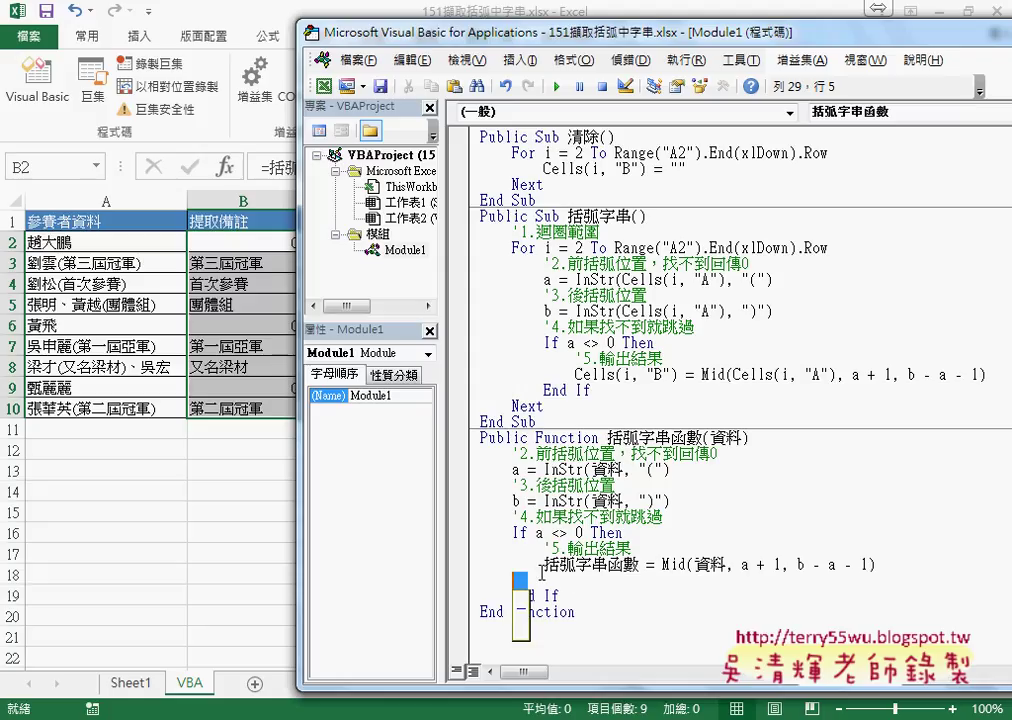
{"action": "type", "text": "e"}
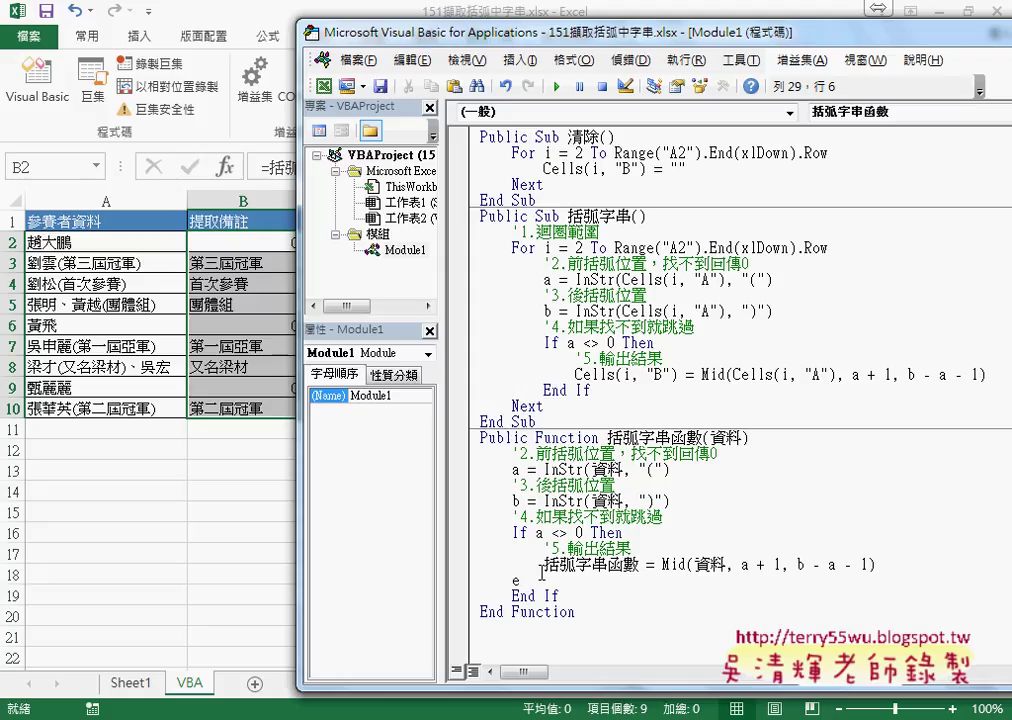
{"action": "type", "text": "lse"}
{"action": "key", "text": "Return"}
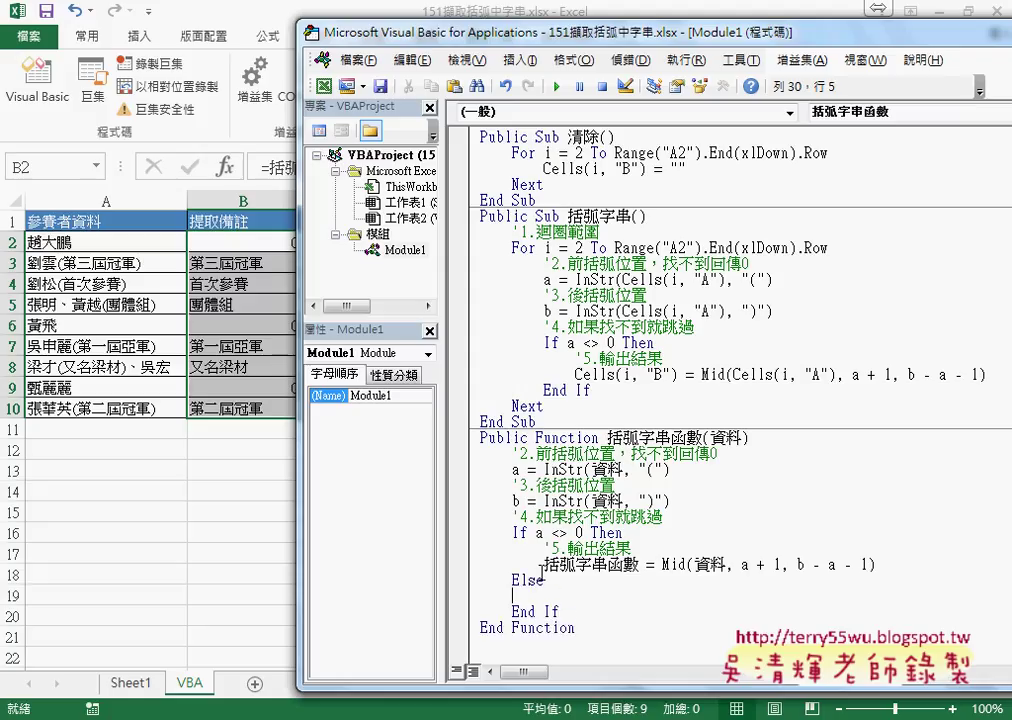
{"action": "key", "text": "Tab"}
Under Else, write 括弧字串函數 = "" so the function returns an empty string
{"action": "left_click_drag", "start_coordinate": [543, 565], "coordinate": [949, 567]}
{"action": "left_click", "coordinate": [600, 597]}
{"action": "double_click", "coordinate": [539, 533]}
{"action": "key", "text": "Down"}
{"action": "key", "text": "Down"}
{"action": "left_click", "coordinate": [556, 532]}
{"action": "mouse_move", "coordinate": [544, 564]}
{"action": "left_mouse_down"}
{"action": "mouse_move", "coordinate": [657, 568]}
{"action": "mouse_move", "coordinate": [612, 605]}
{"action": "left_mouse_up"}
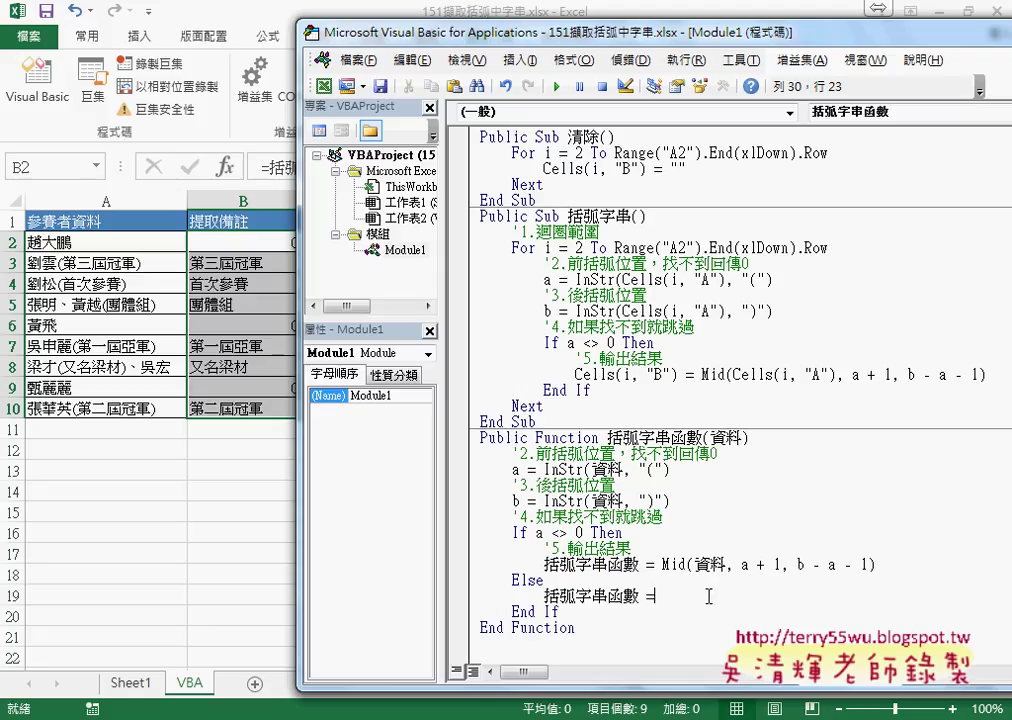
{"action": "type", "text": "\"\""}
{"action": "mouse_move", "coordinate": [536, 532]}
{"action": "left_mouse_down"}
{"action": "mouse_move", "coordinate": [573, 532]}
{"action": "mouse_move", "coordinate": [578, 520]}
{"action": "left_mouse_up"}
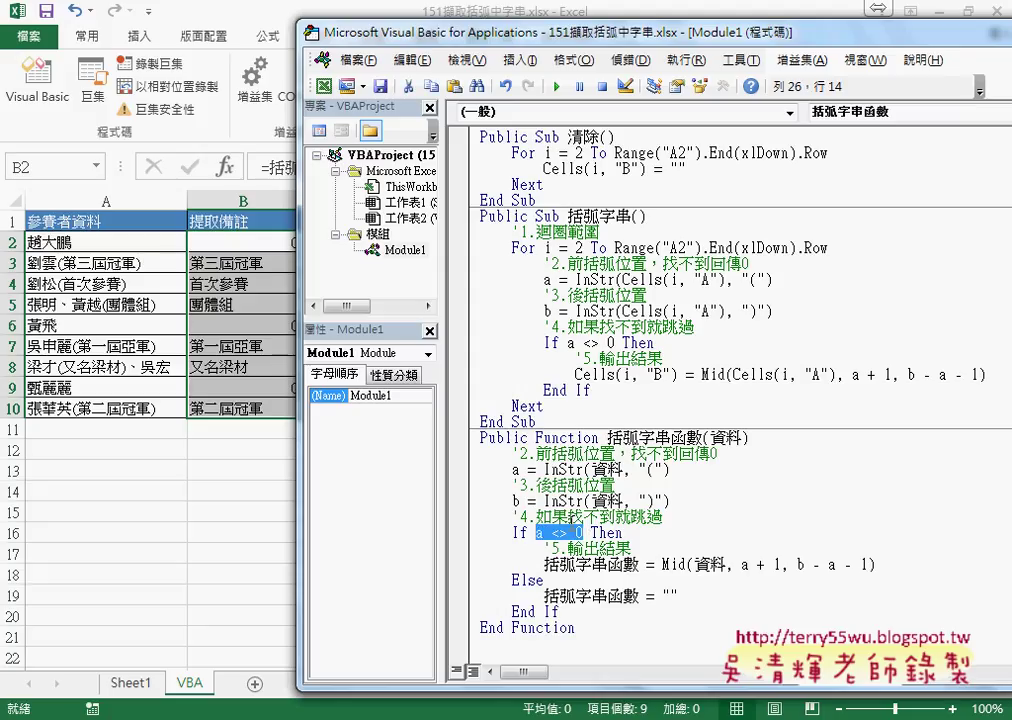
{"action": "left_click", "coordinate": [594, 596]}
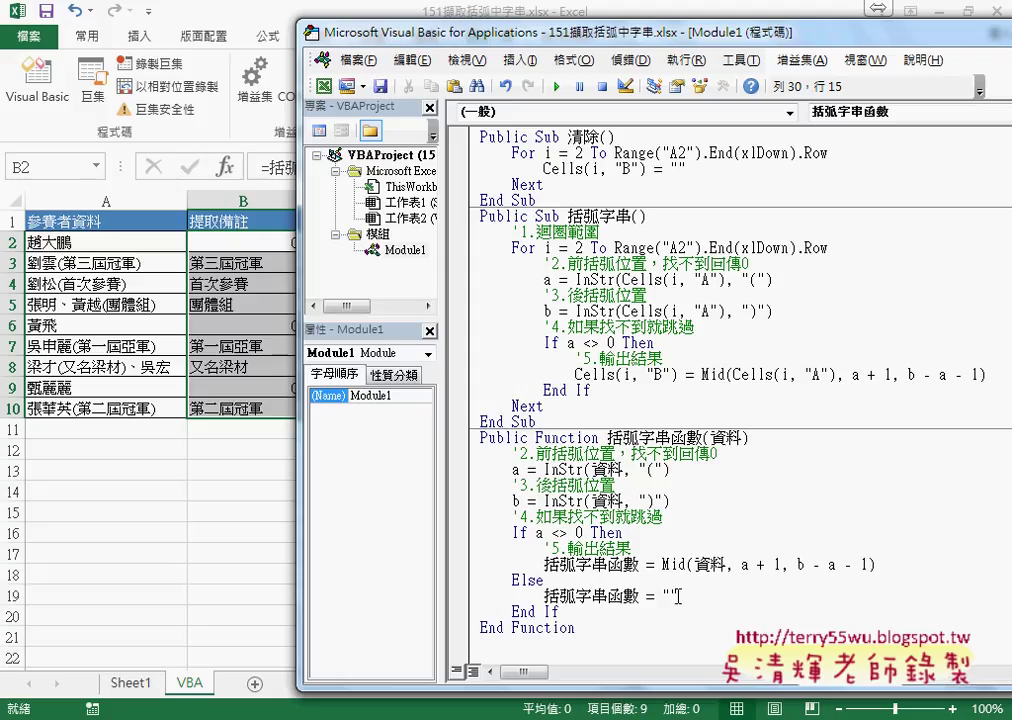
{"action": "left_click_drag", "start_coordinate": [678, 596], "coordinate": [464, 588]}
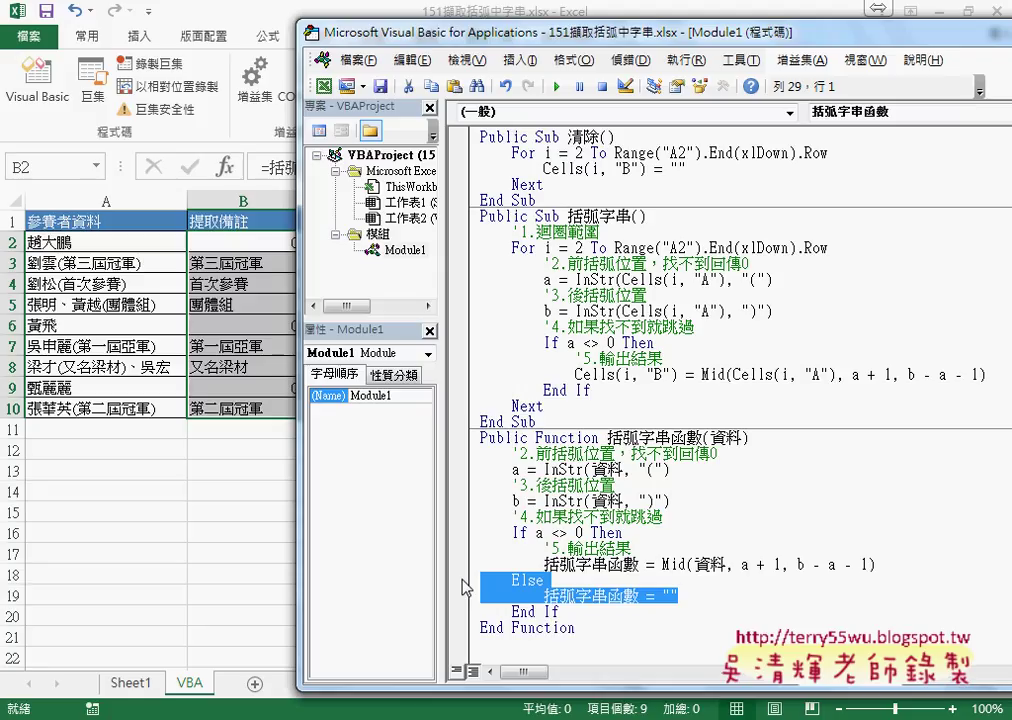
Recommit B2's formula so bracketless rows show blanks, then switch back to the VBA code
{"action": "left_click", "coordinate": [243, 245]}
{"action": "left_click", "coordinate": [280, 167]}
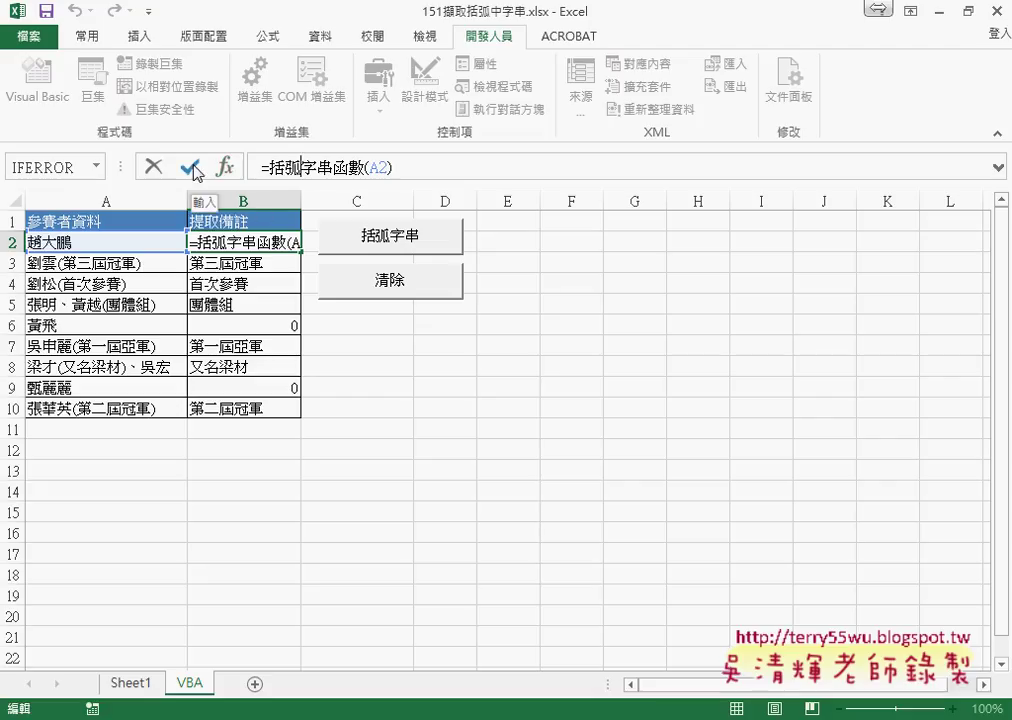
{"action": "left_click", "coordinate": [196, 170]}
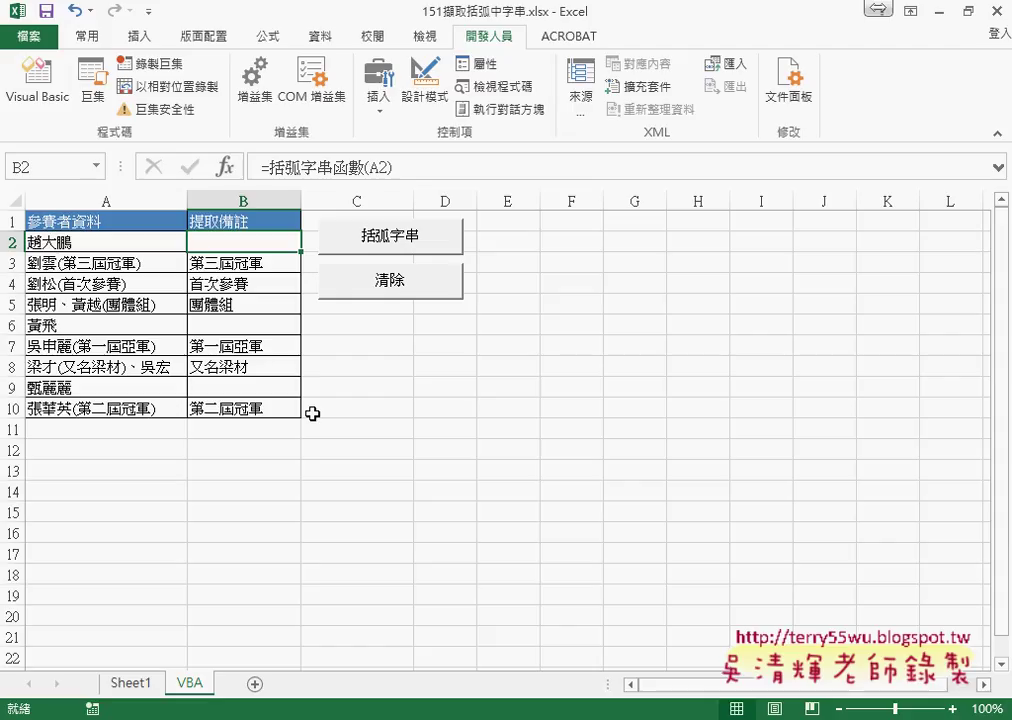
{"action": "key", "text": "alt+Tab"}
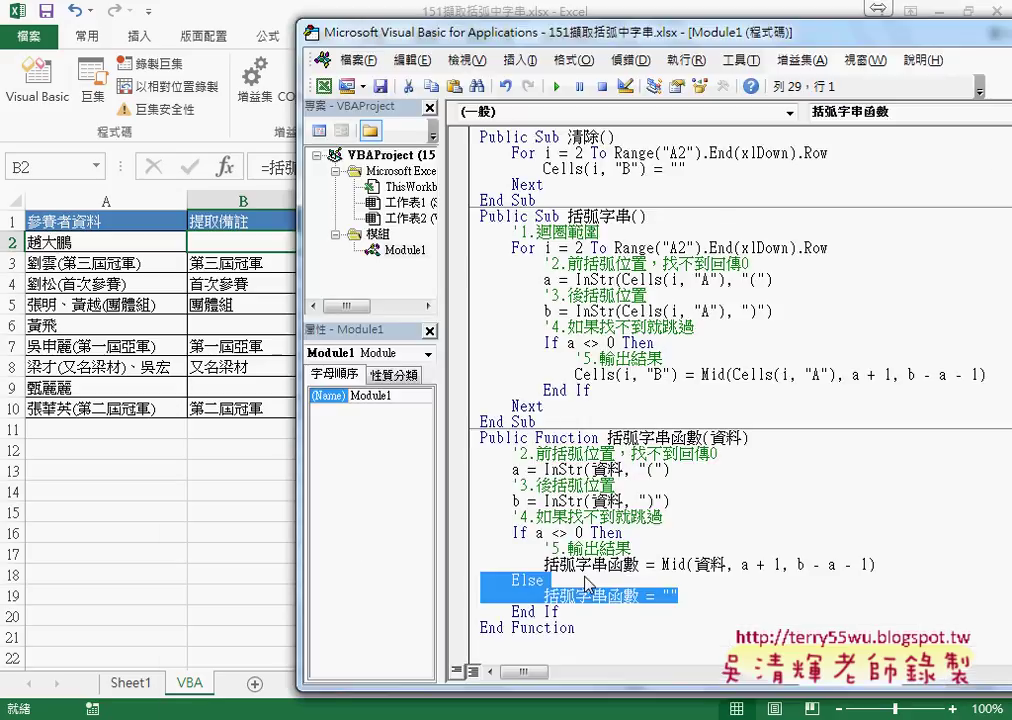
{"action": "double_click", "coordinate": [700, 438]}
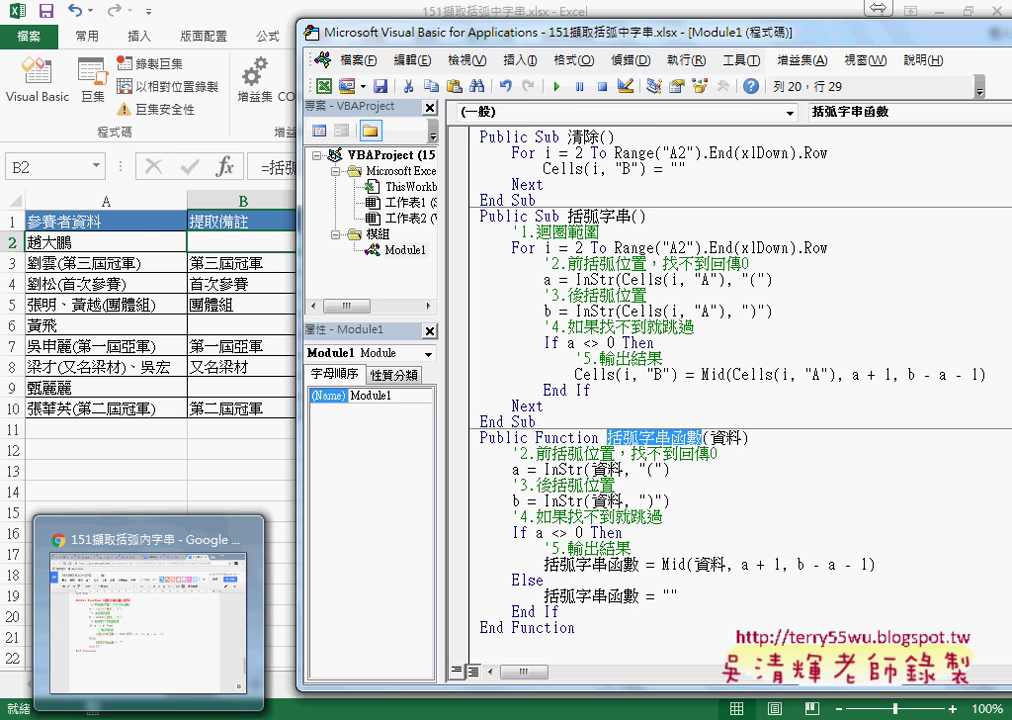
Switch to the 151擷取括弧內字串 Google Docs notes and scroll to the 括弧字串函數(資料) code
{"action": "left_click", "coordinate": [120, 520]}
{"action": "scroll", "coordinate": [329, 404], "scroll_direction": "up", "scroll_amount": 3}
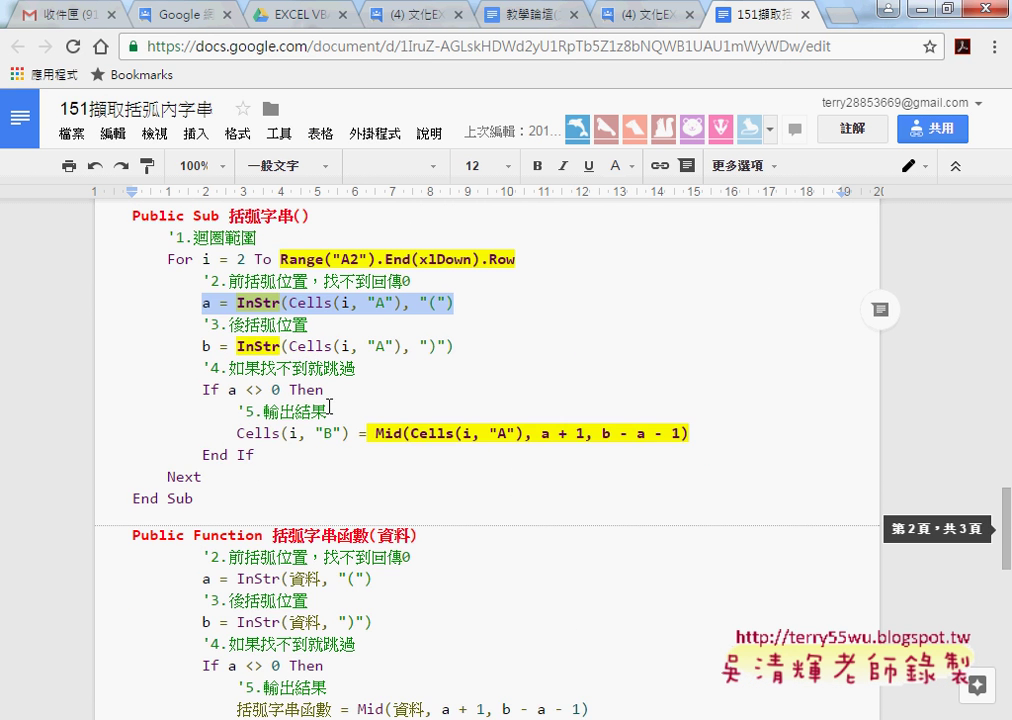
{"action": "scroll", "coordinate": [329, 404], "scroll_direction": "up", "scroll_amount": 2}
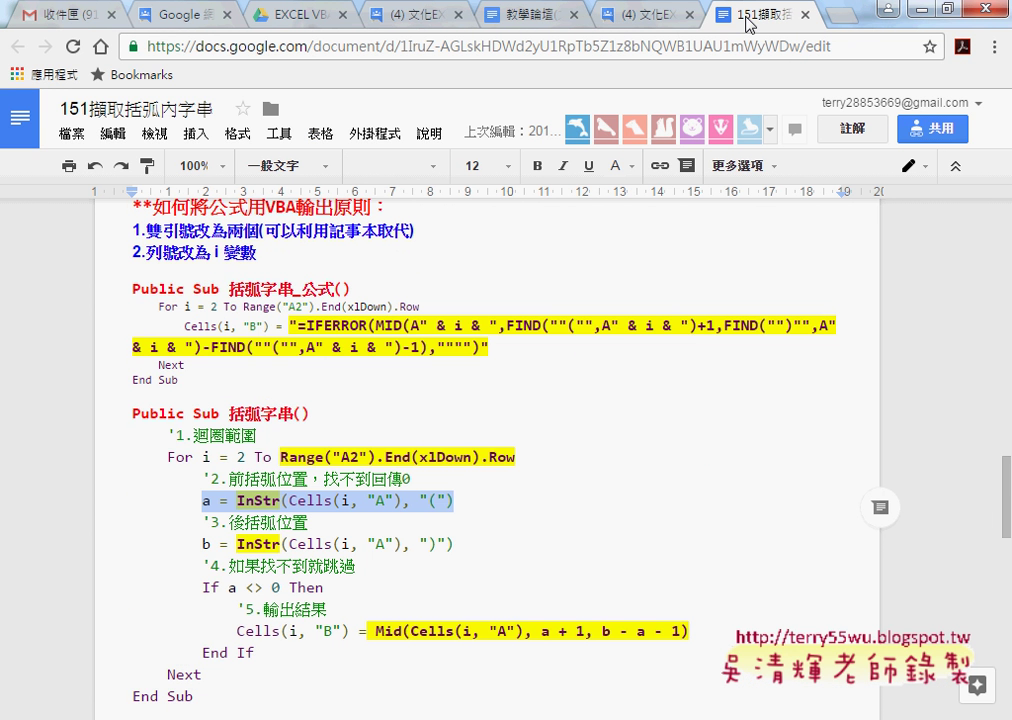
{"action": "scroll", "coordinate": [496, 415], "scroll_direction": "down", "scroll_amount": 2}
{"action": "scroll", "coordinate": [496, 415], "scroll_direction": "down", "scroll_amount": 1}
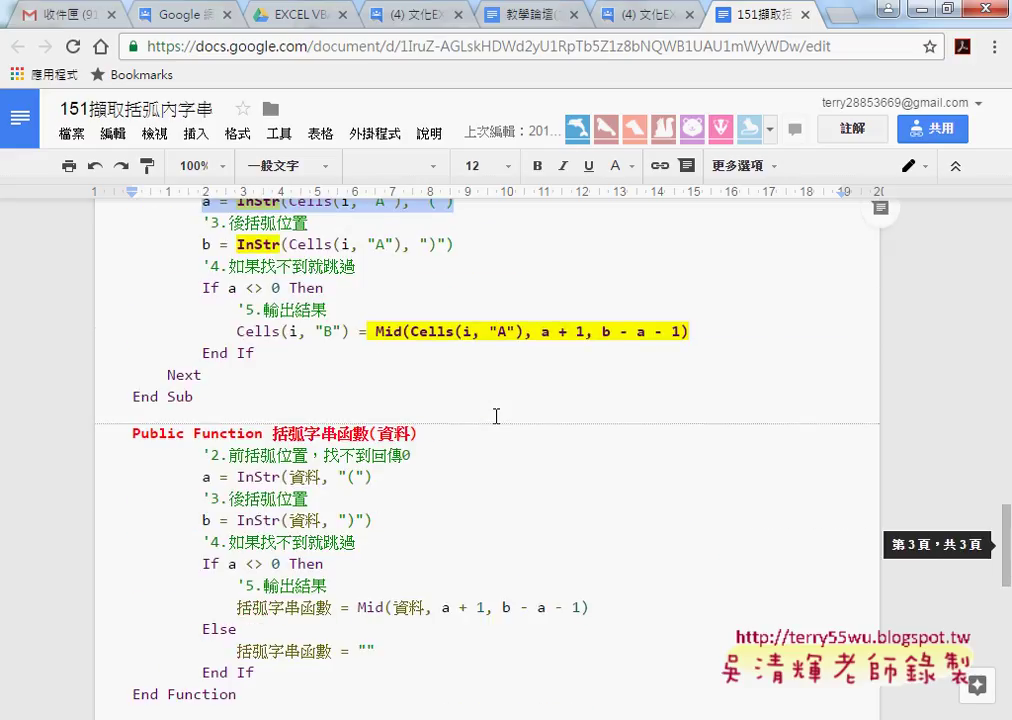
{"action": "scroll", "coordinate": [496, 415], "scroll_direction": "down", "scroll_amount": 1}
{"action": "left_click_drag", "start_coordinate": [193, 338], "coordinate": [273, 340]}
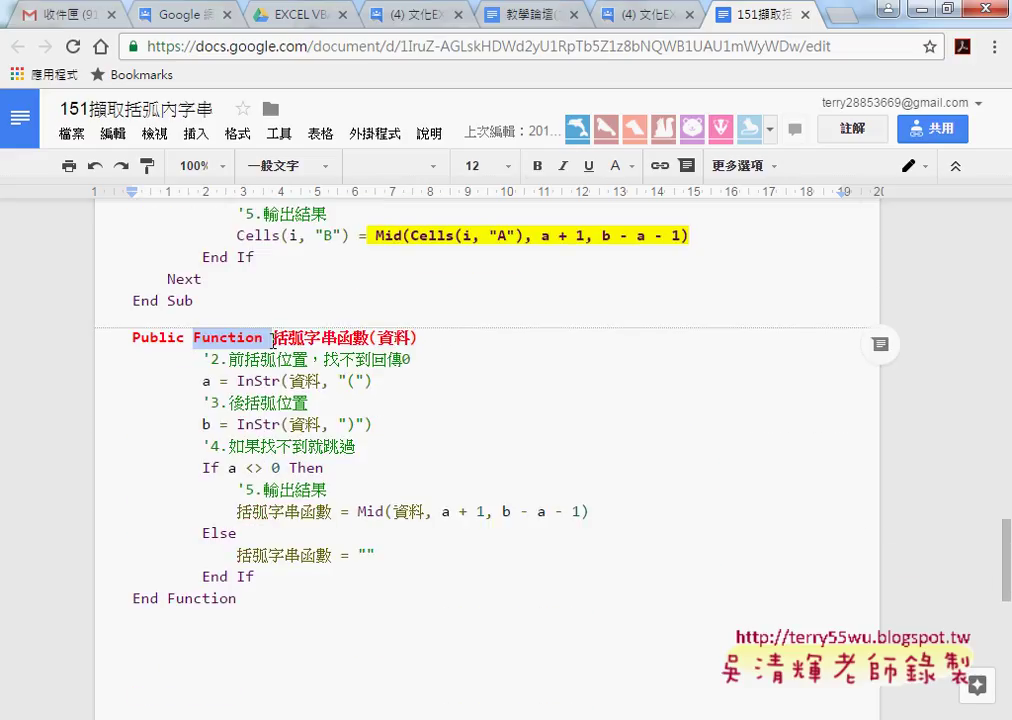
{"action": "left_click", "coordinate": [341, 340]}
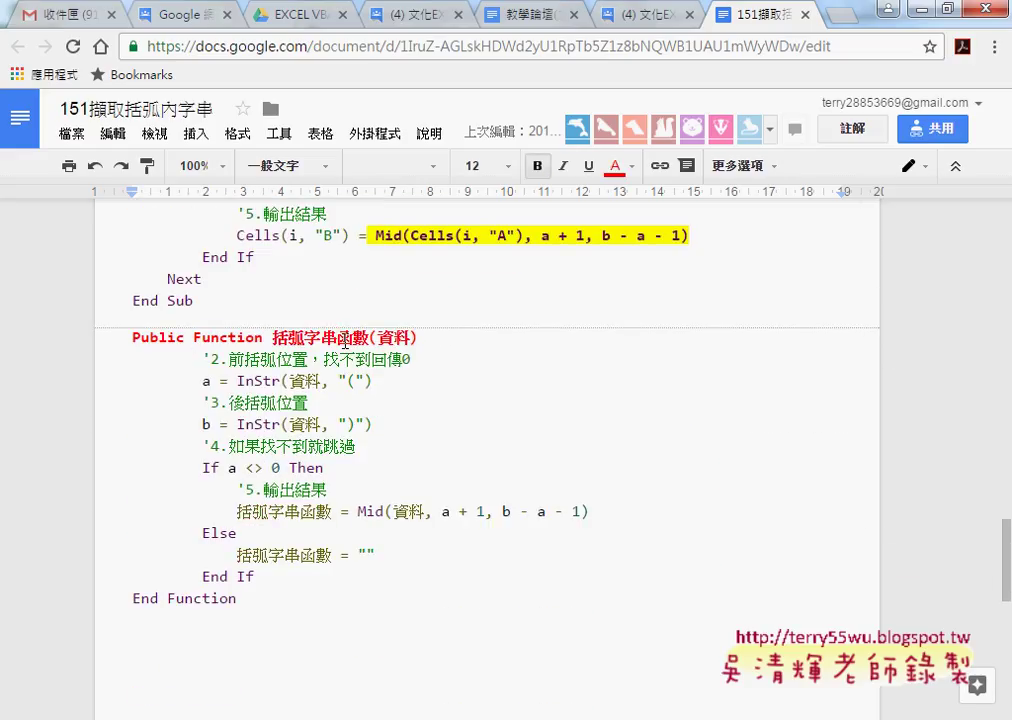